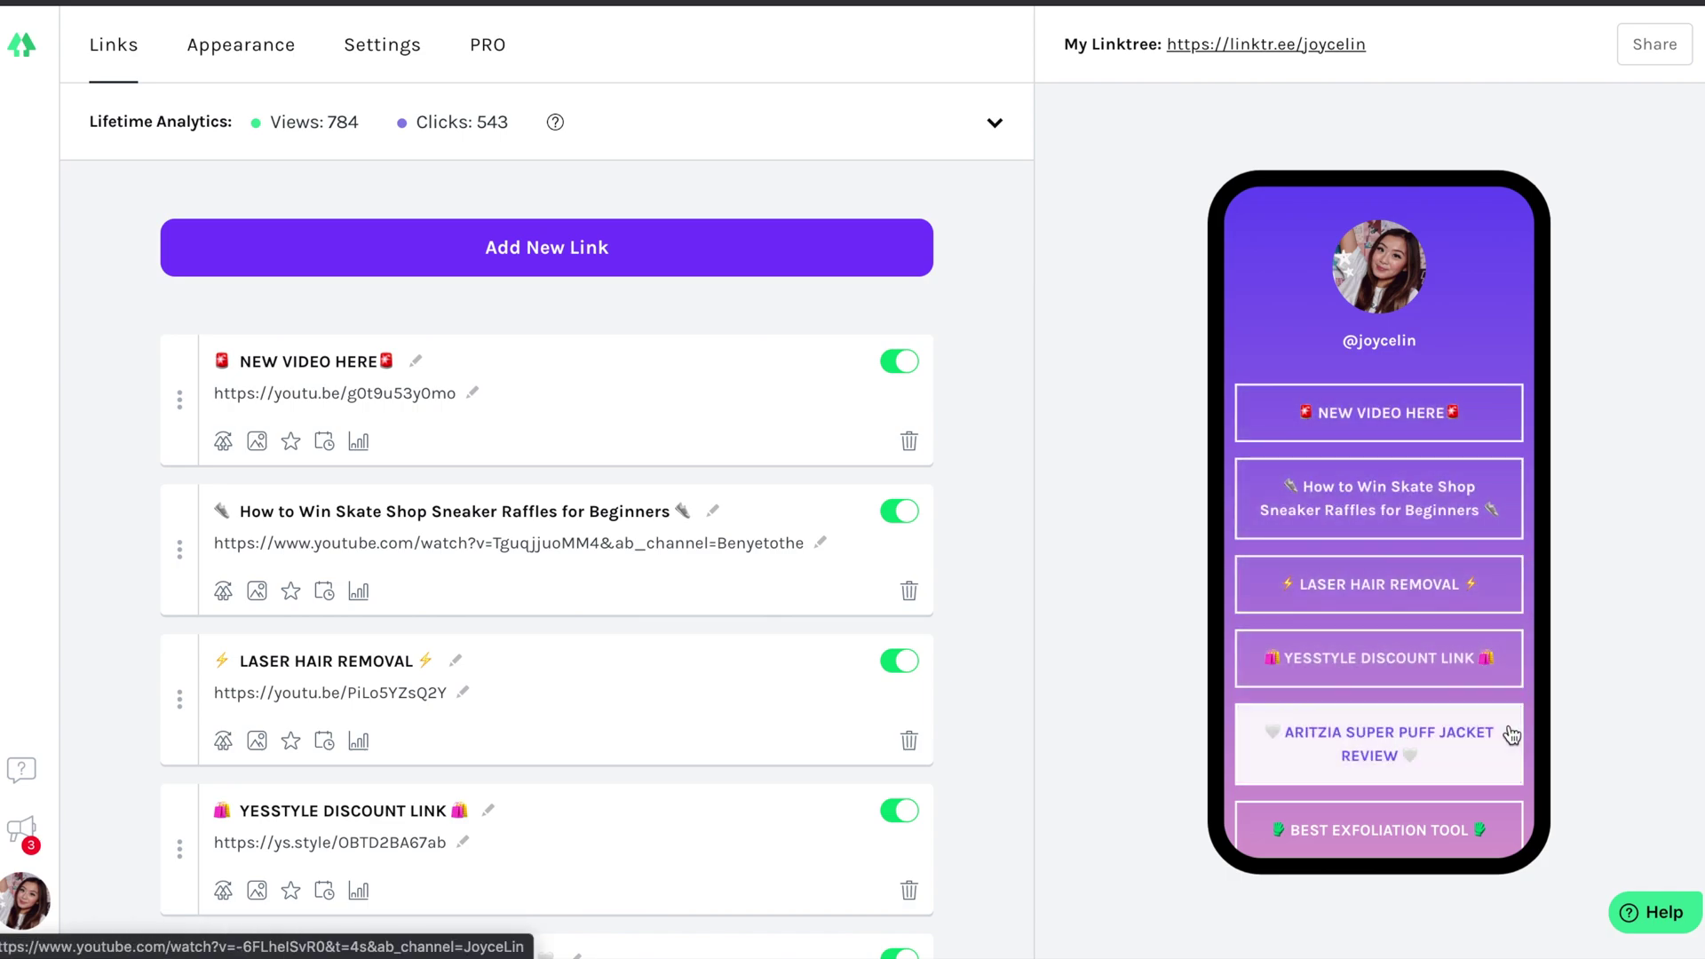
# - Search Google for 'CANVA' and open the Canva website from the results
pyautogui.scroll(-3, 1501, 840)
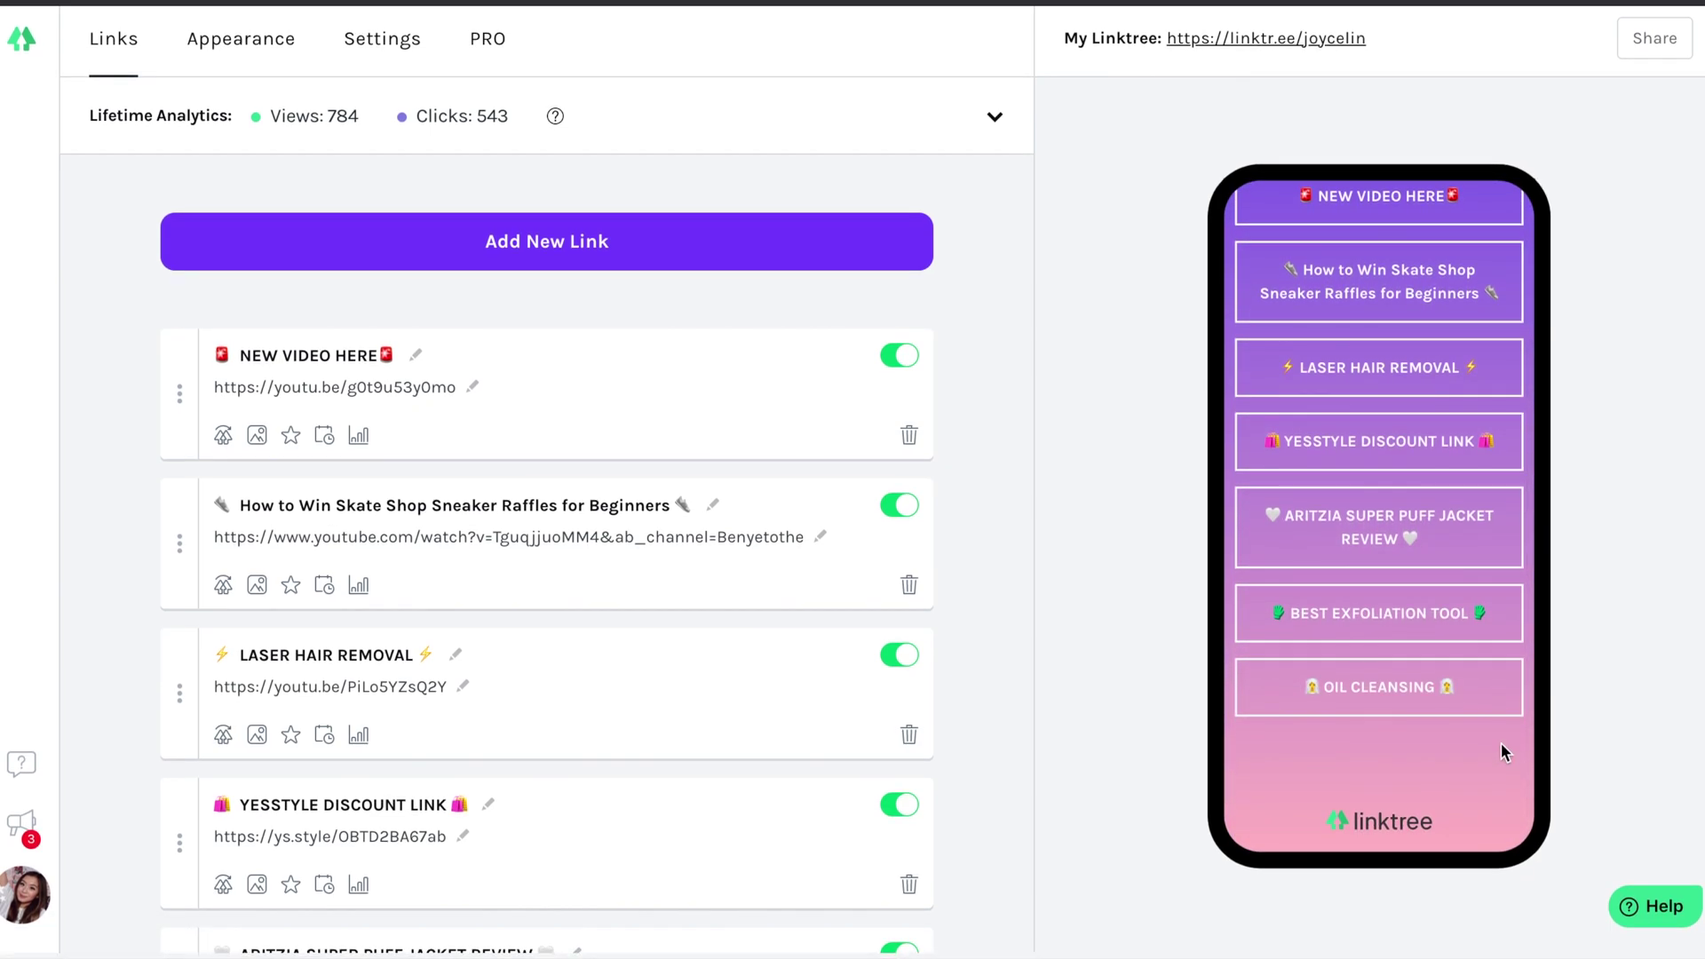
pyautogui.scroll(2, 1487, 626)
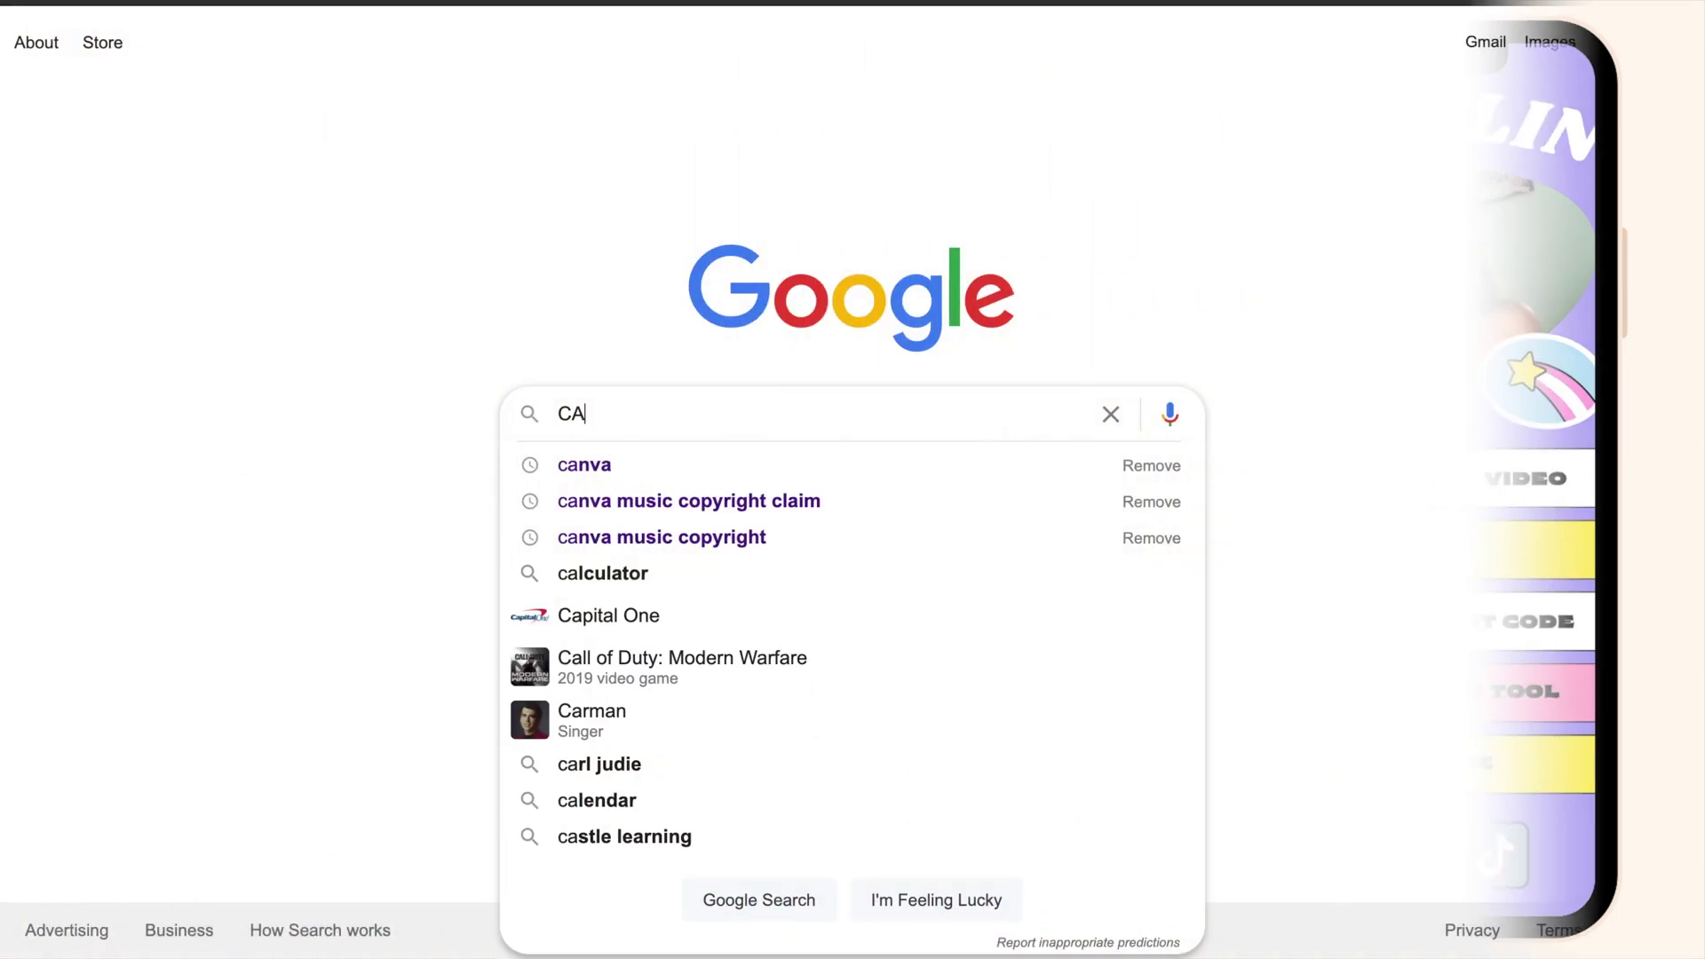
pyautogui.write('NVA')
pyautogui.press('Return')
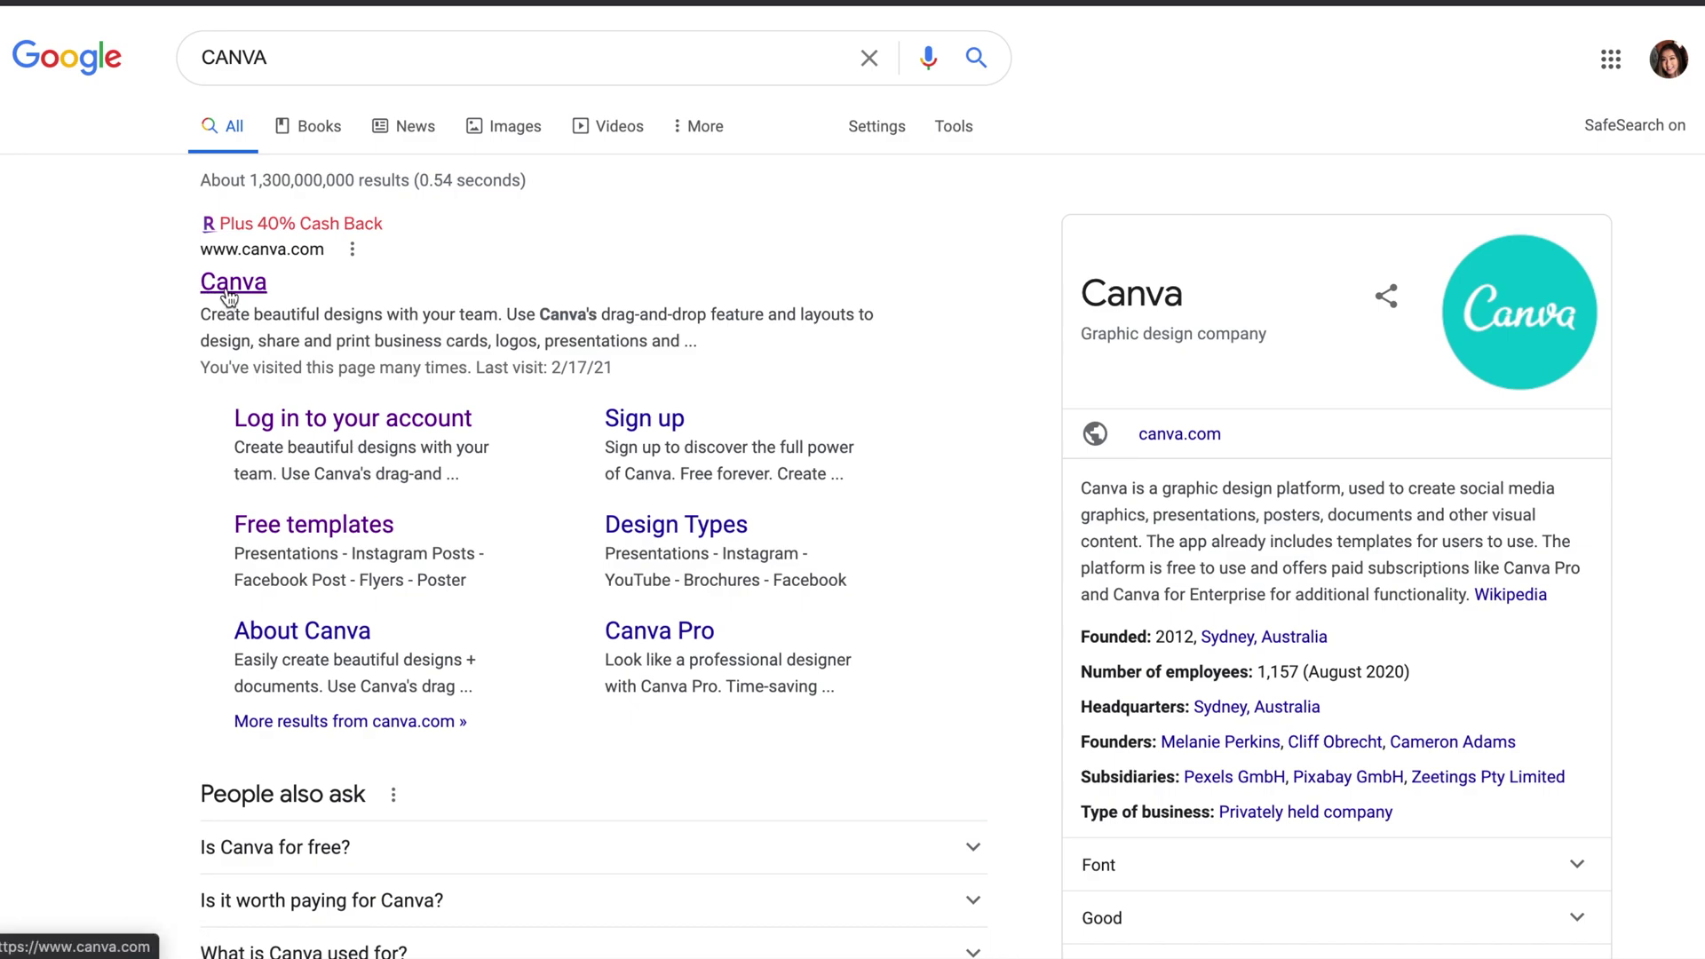
pyautogui.click(229, 293)
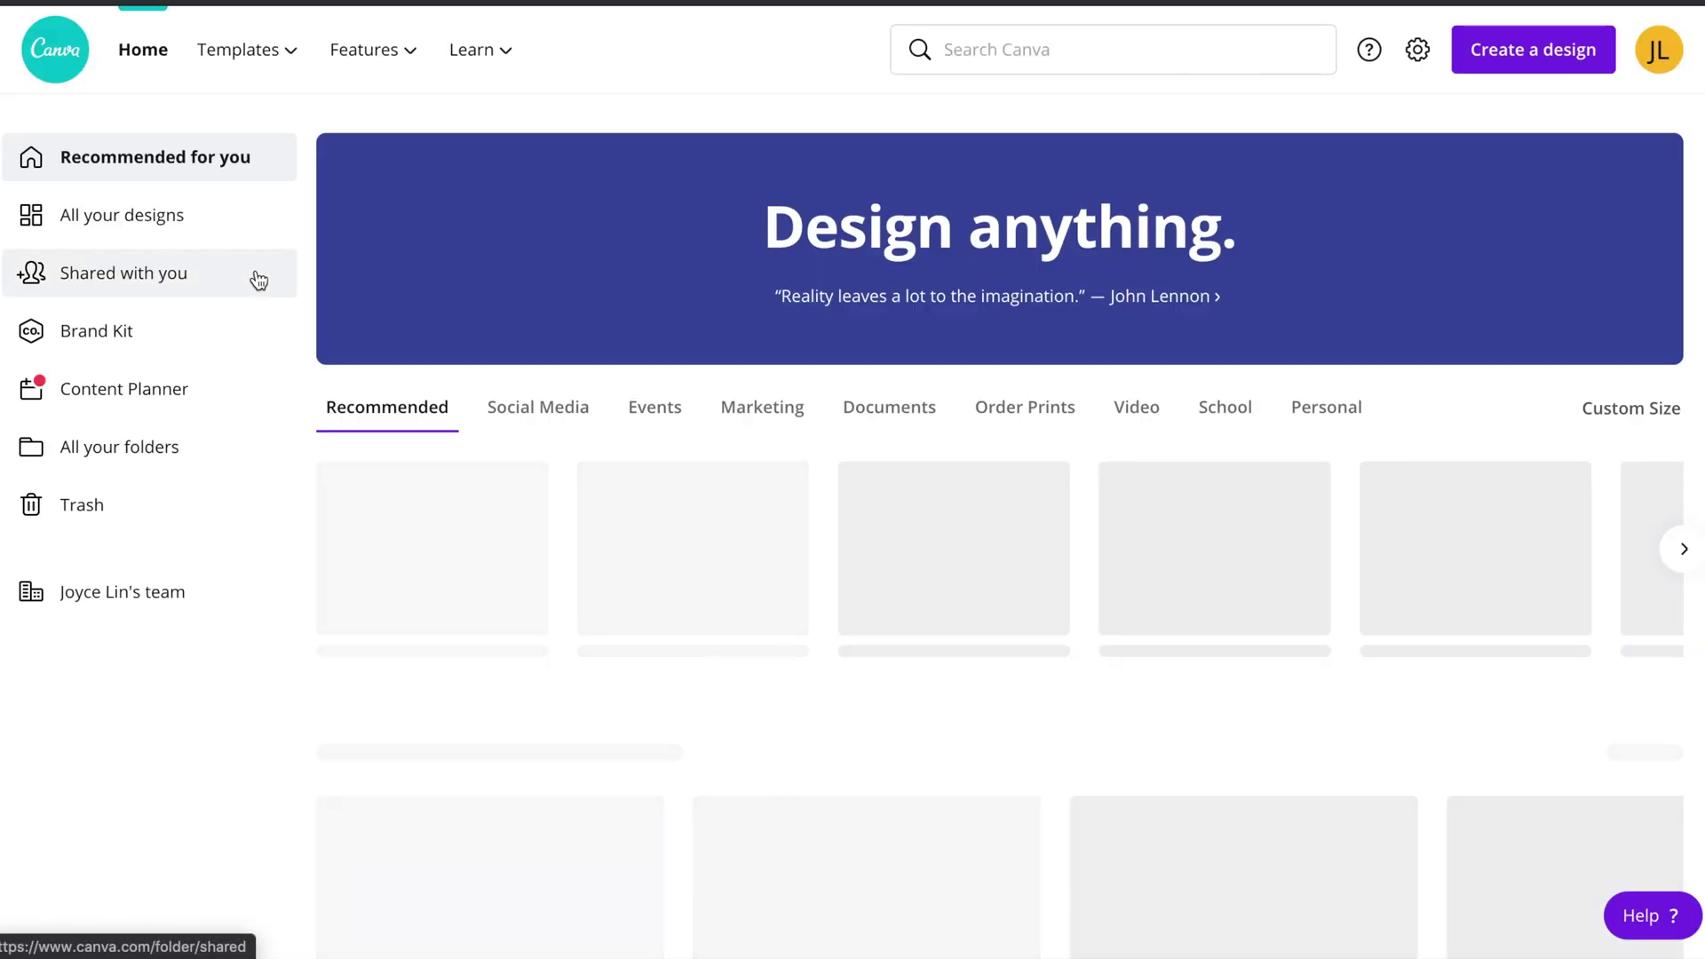
# - Search Canva for 'bio link website' and browse all the Bio Link Website templates
pyautogui.click(1010, 45)
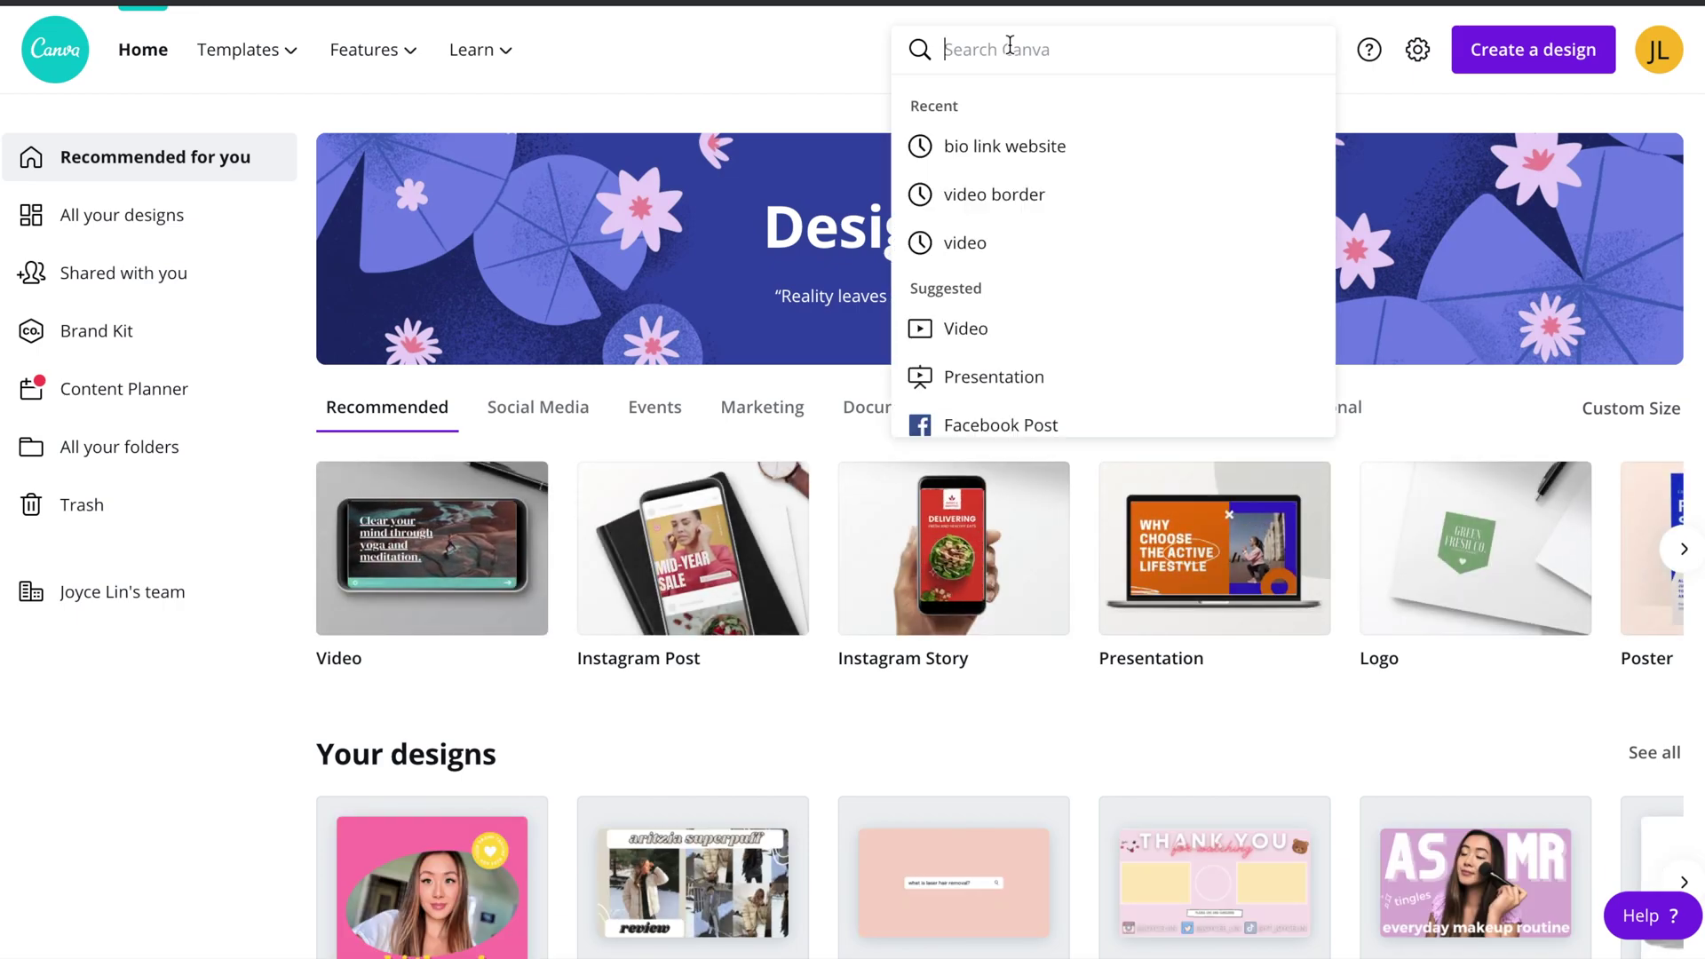
pyautogui.write('bio lin')
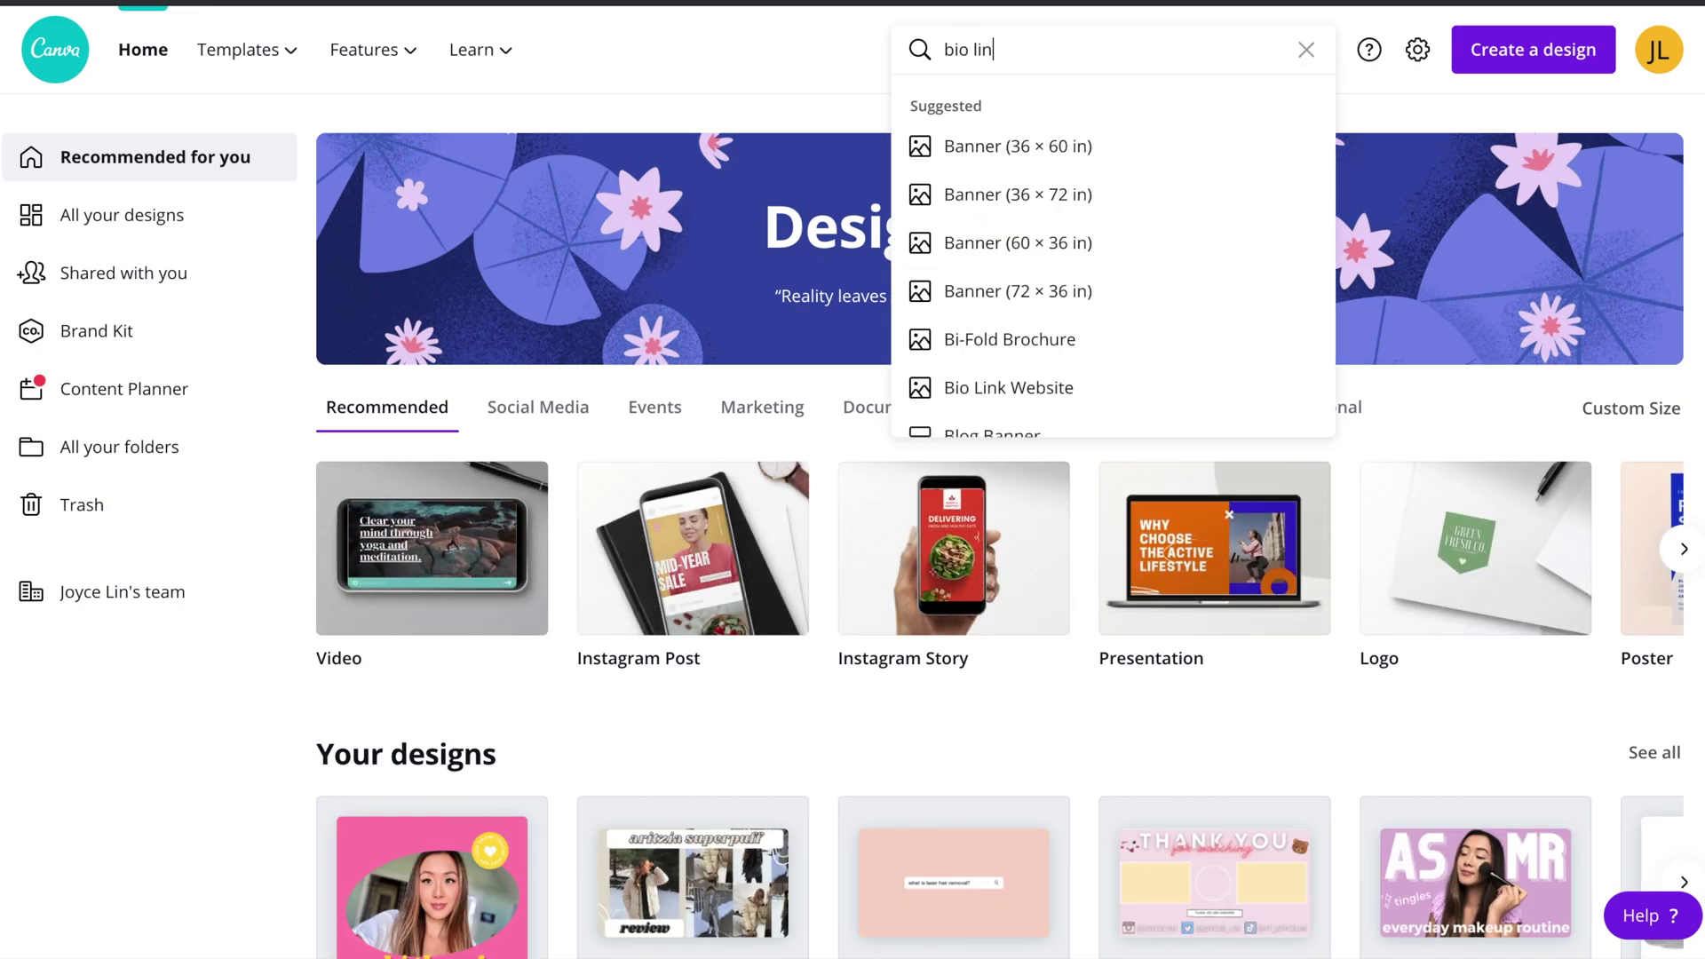
pyautogui.write('k websiite')
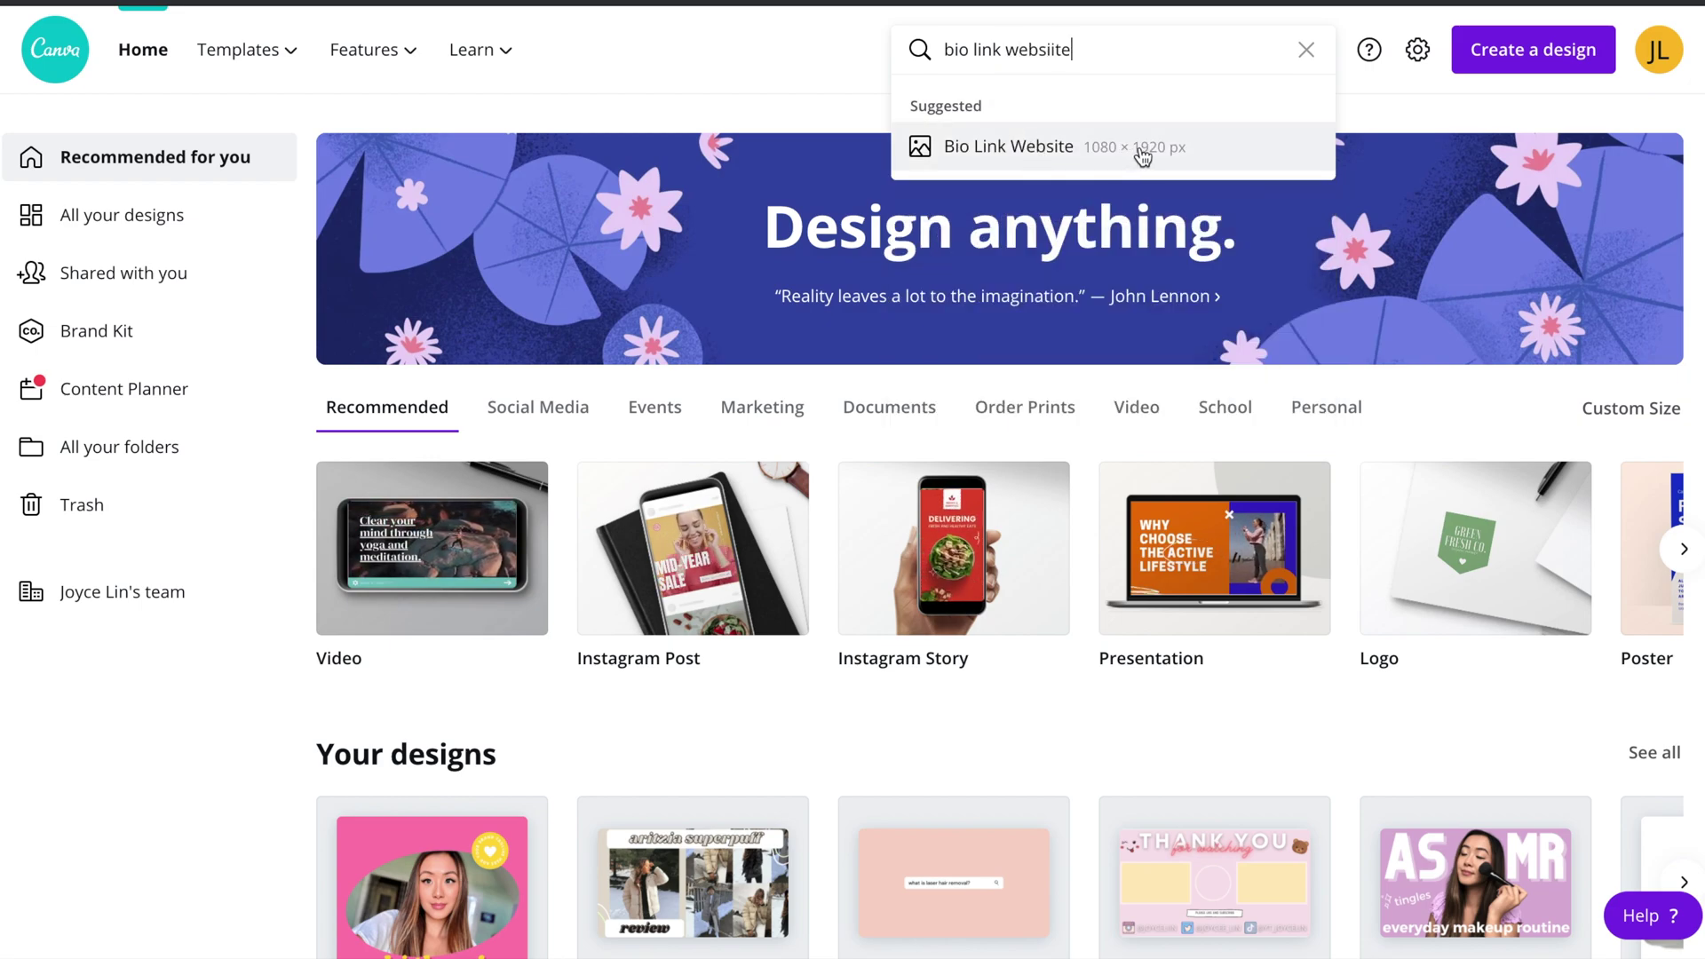
pyautogui.click(1216, 156)
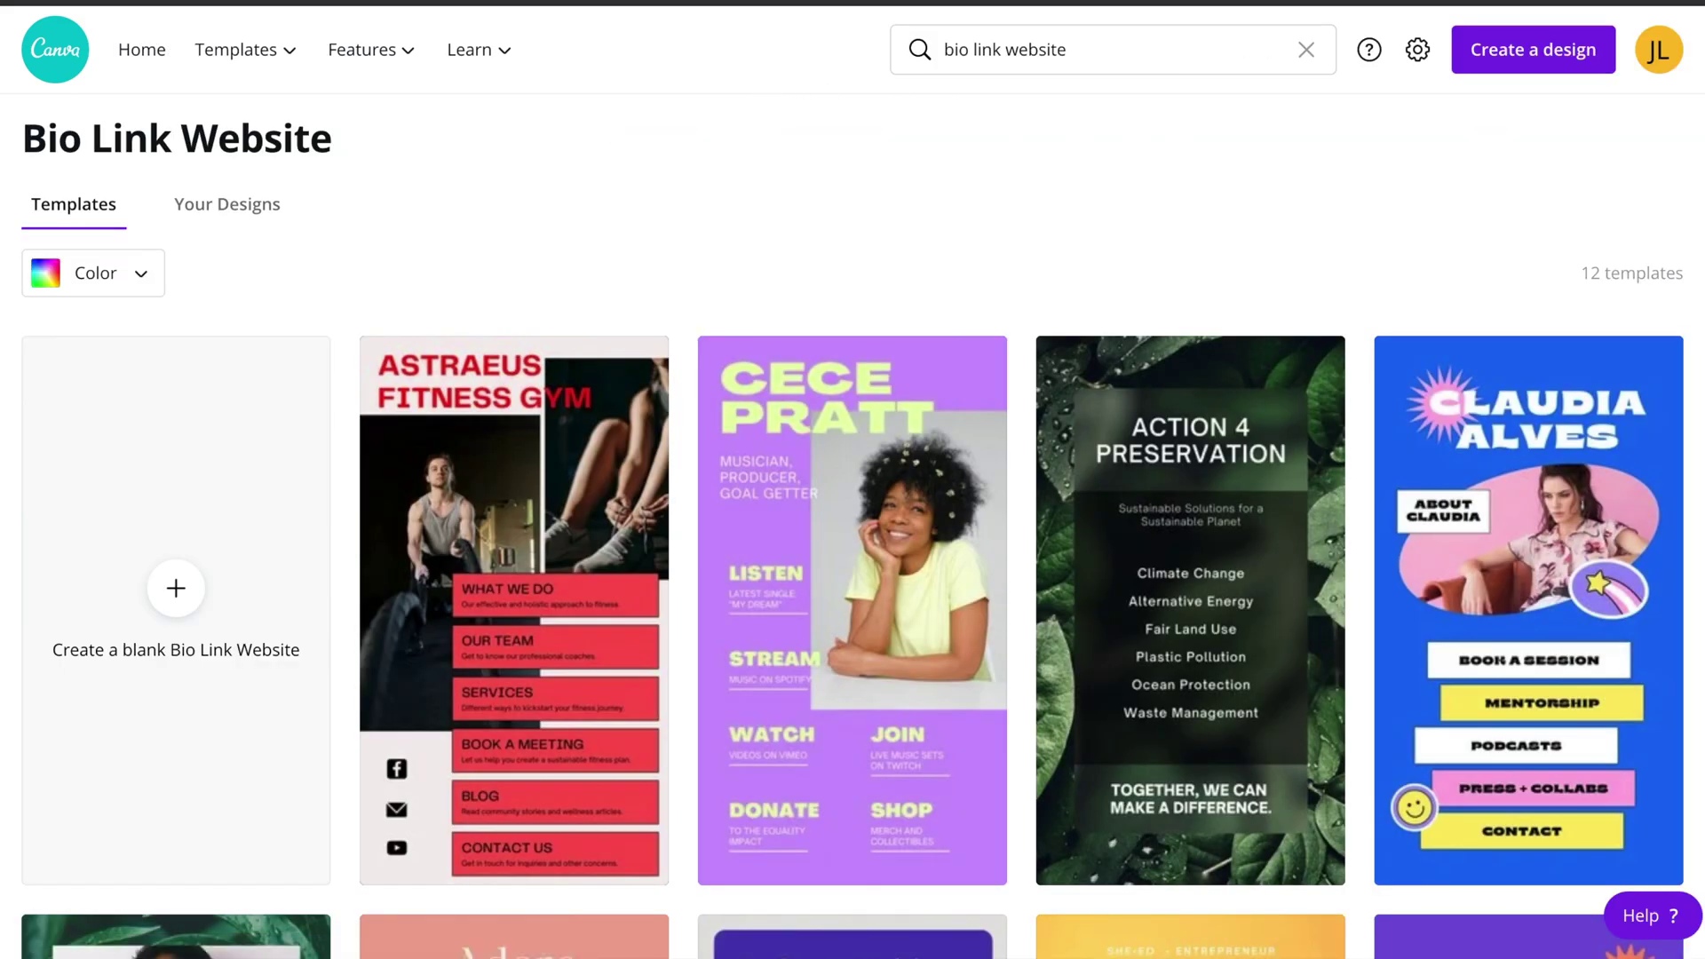
pyautogui.scroll(-3, 2, 344)
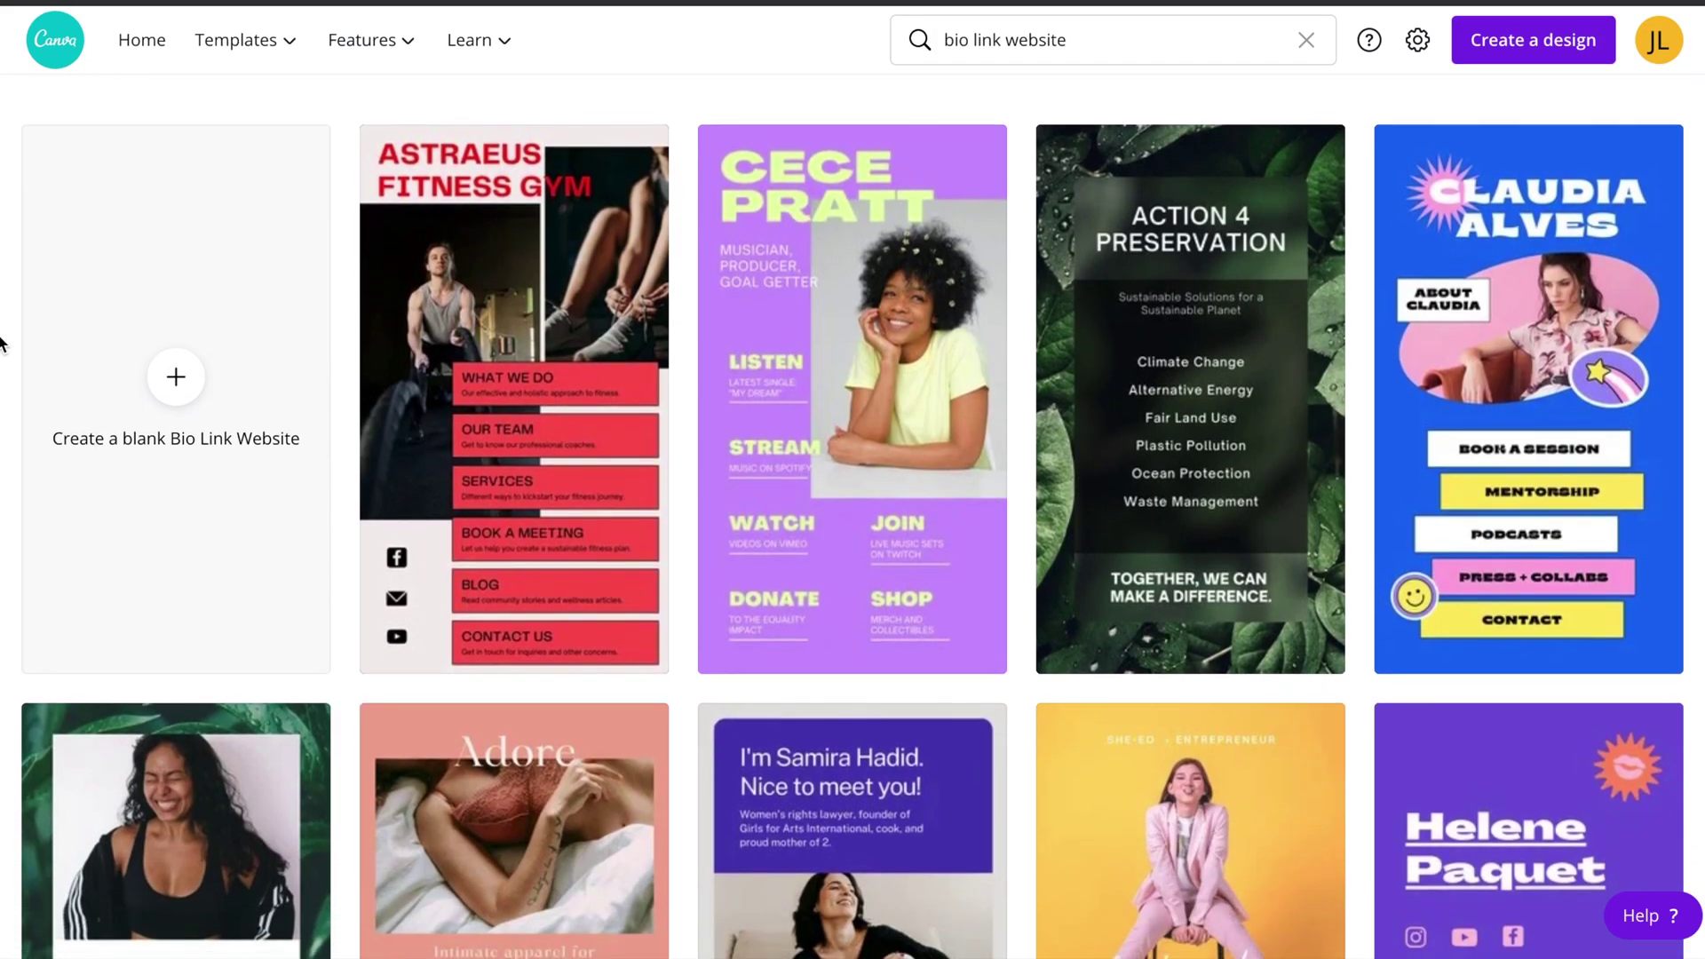
pyautogui.scroll(-4, 1, 344)
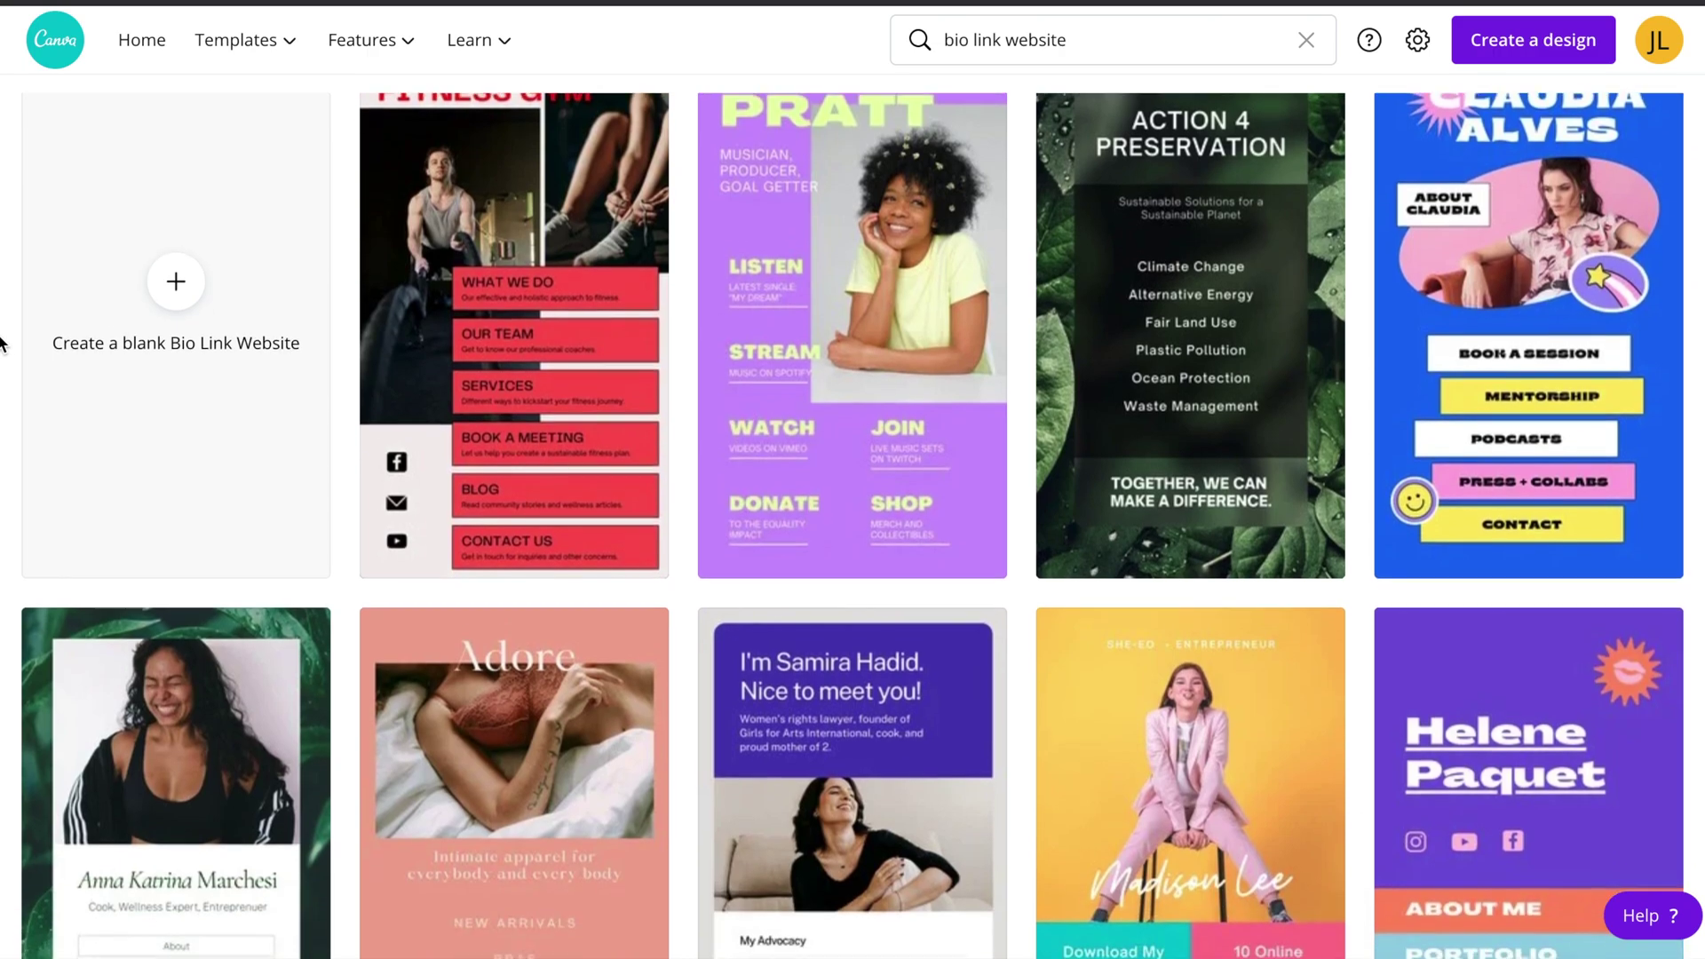
pyautogui.scroll(-1, 2, 343)
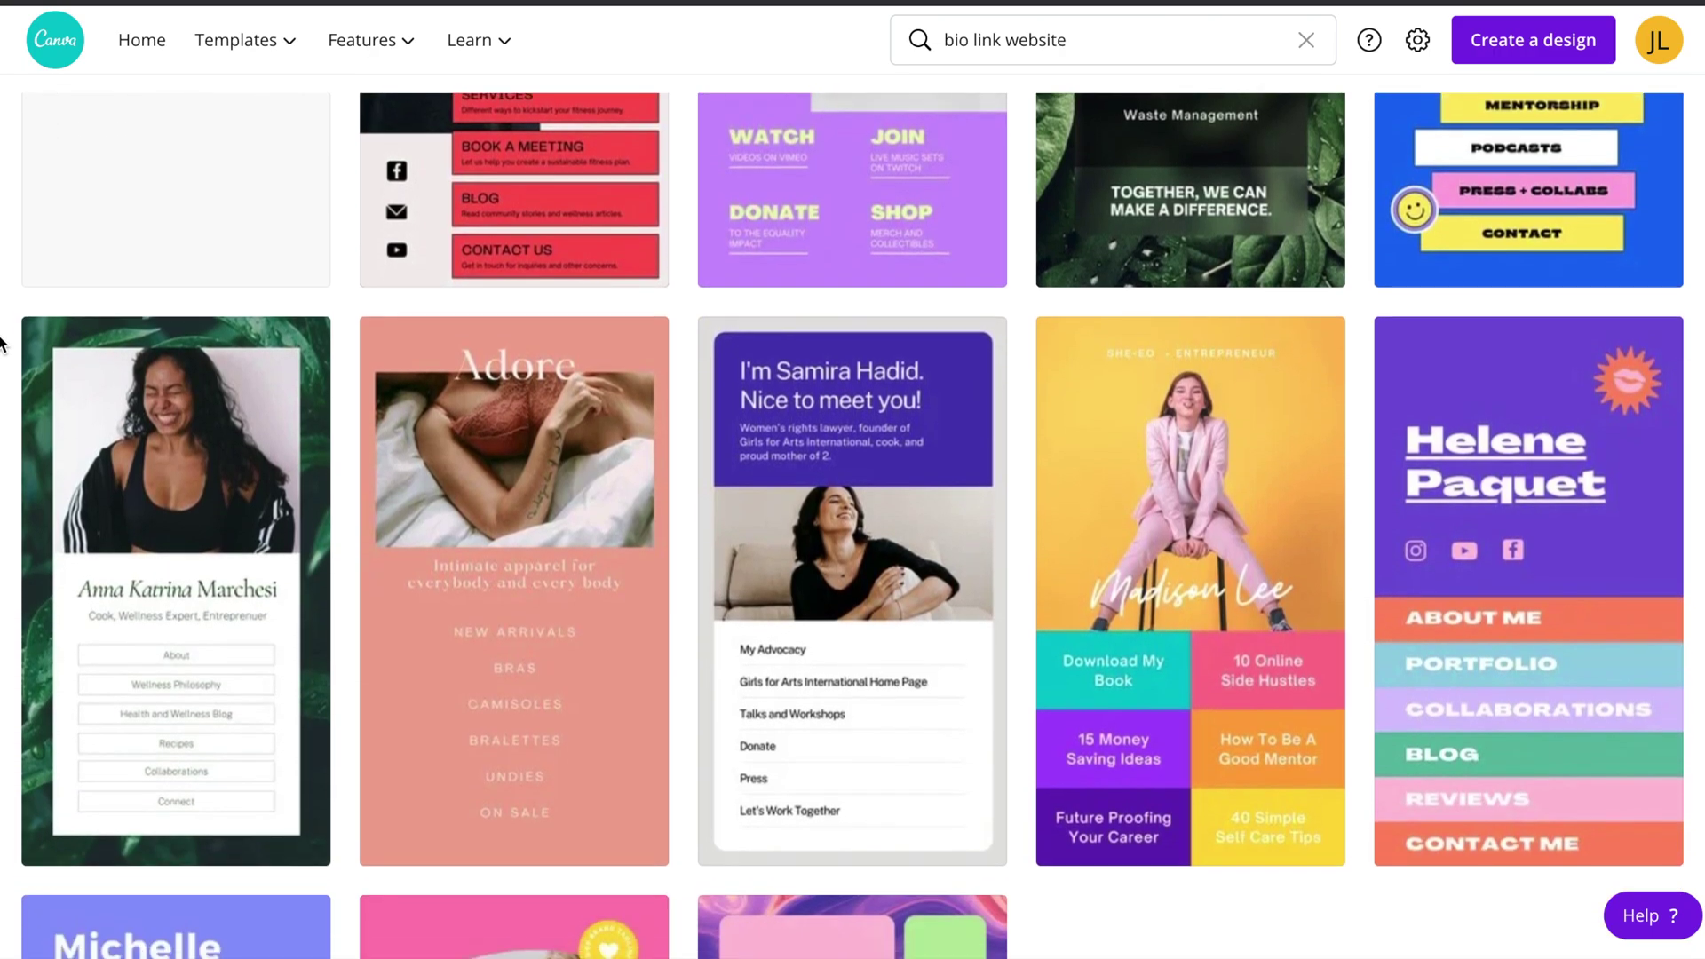
pyautogui.scroll(-3, 2, 344)
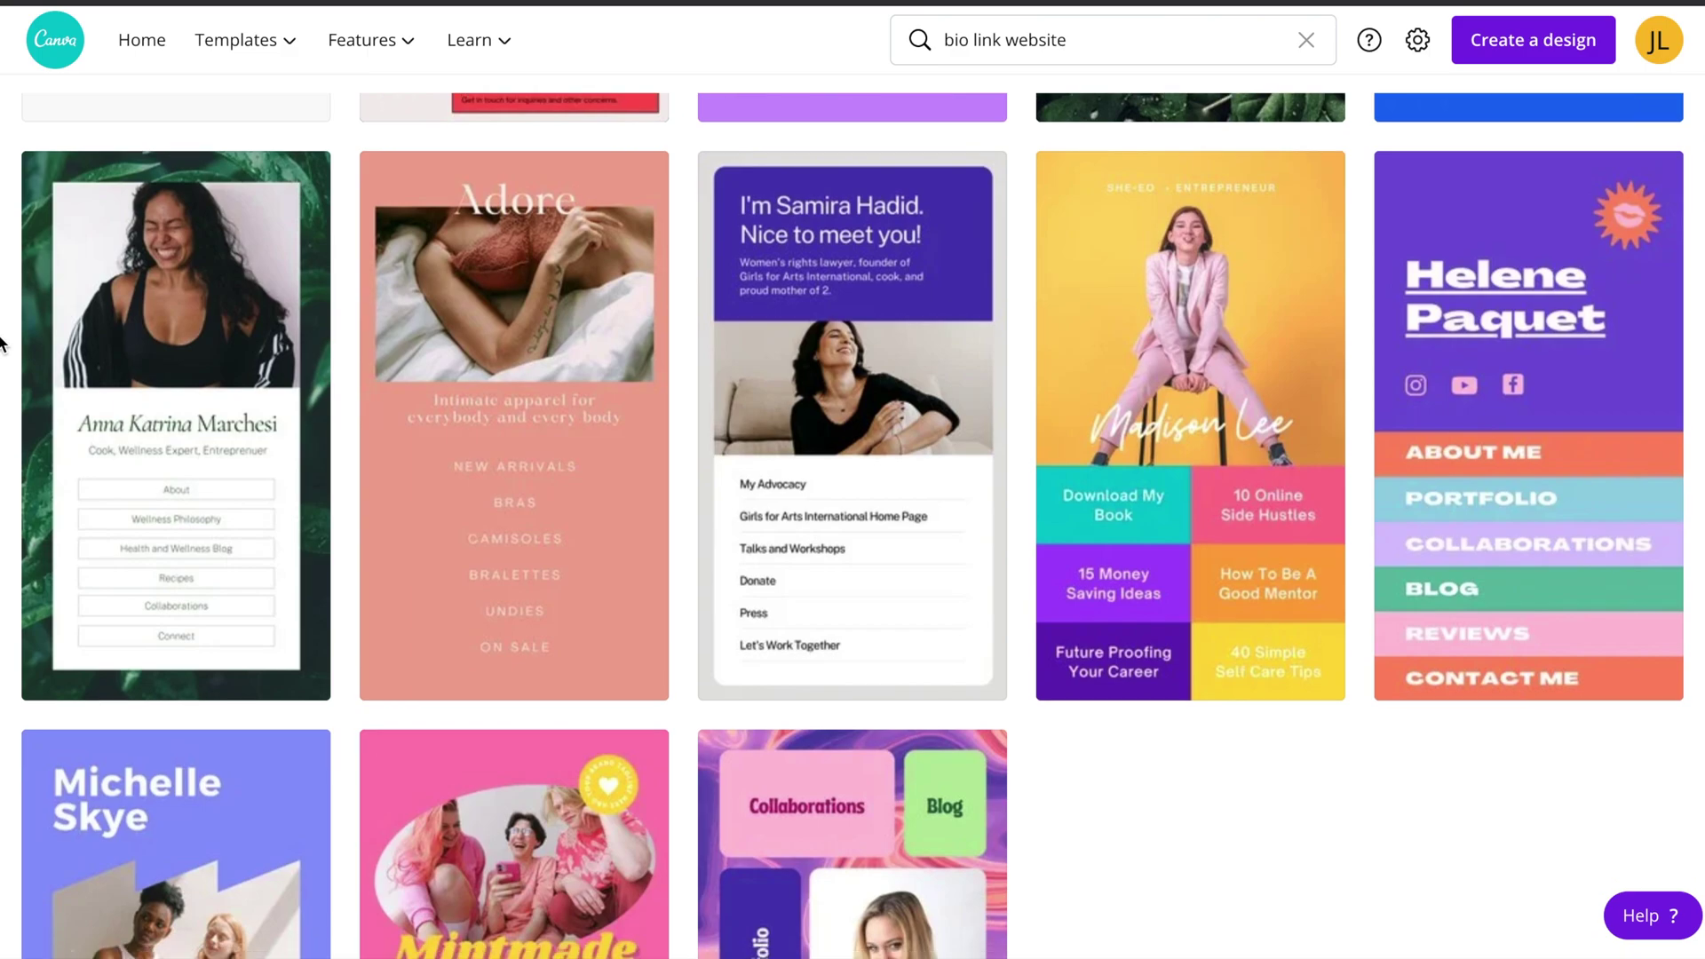
pyautogui.scroll(-2, 2, 344)
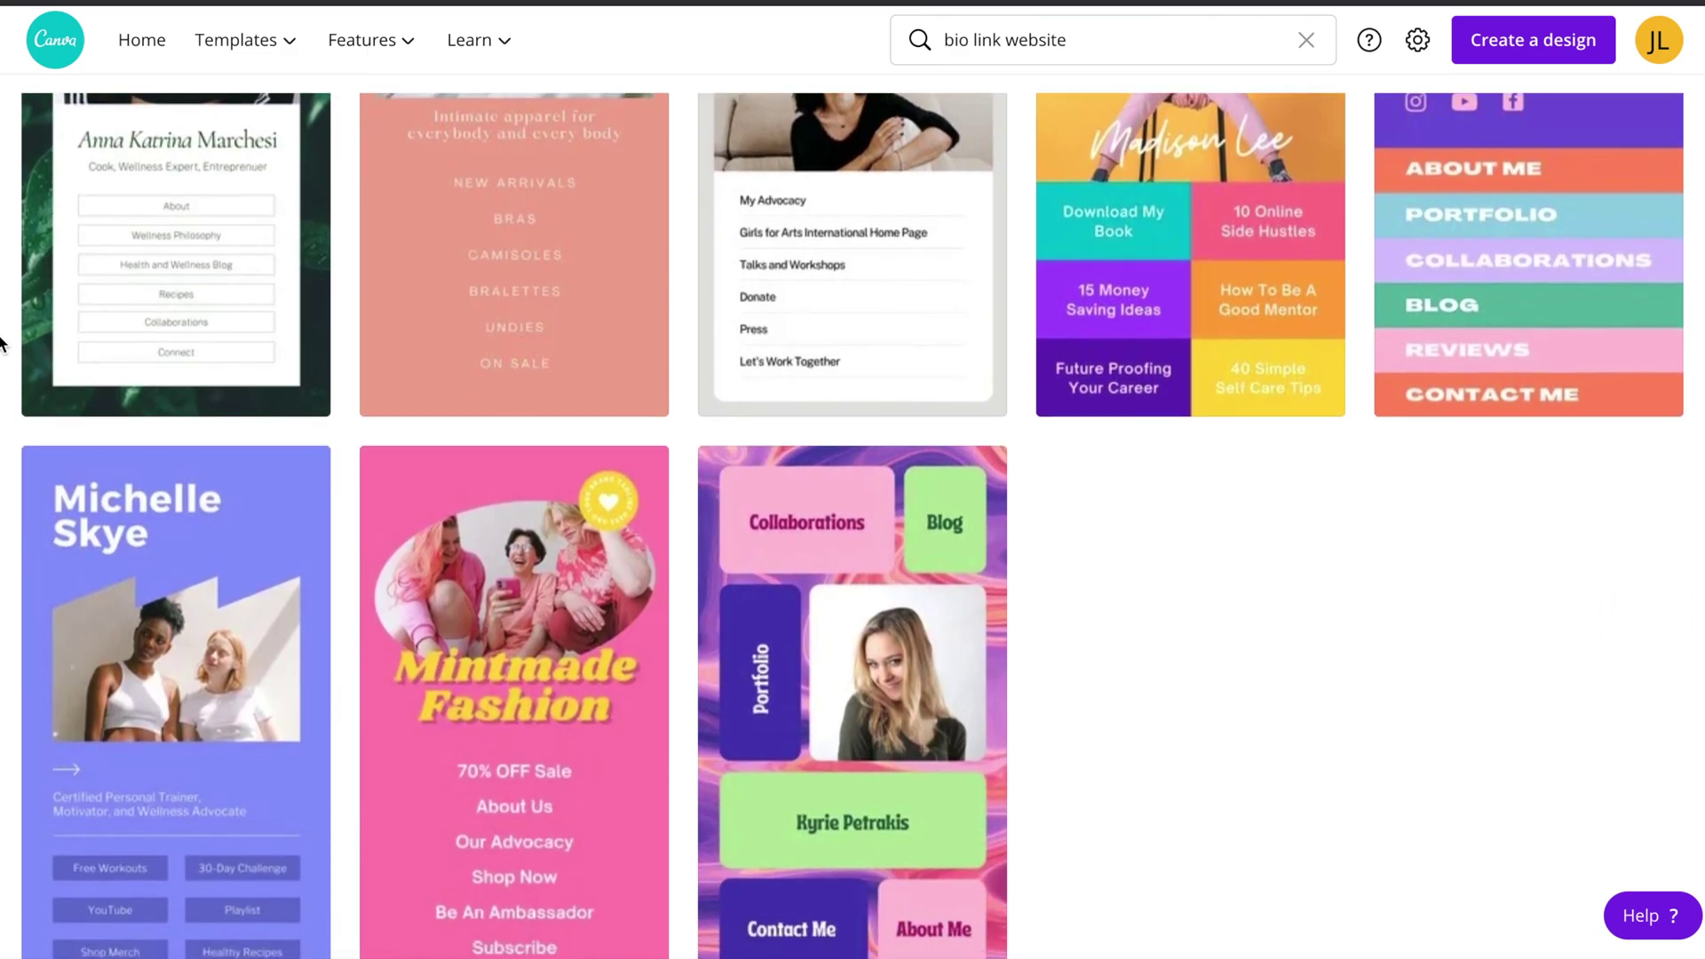
pyautogui.scroll(-1, 2, 343)
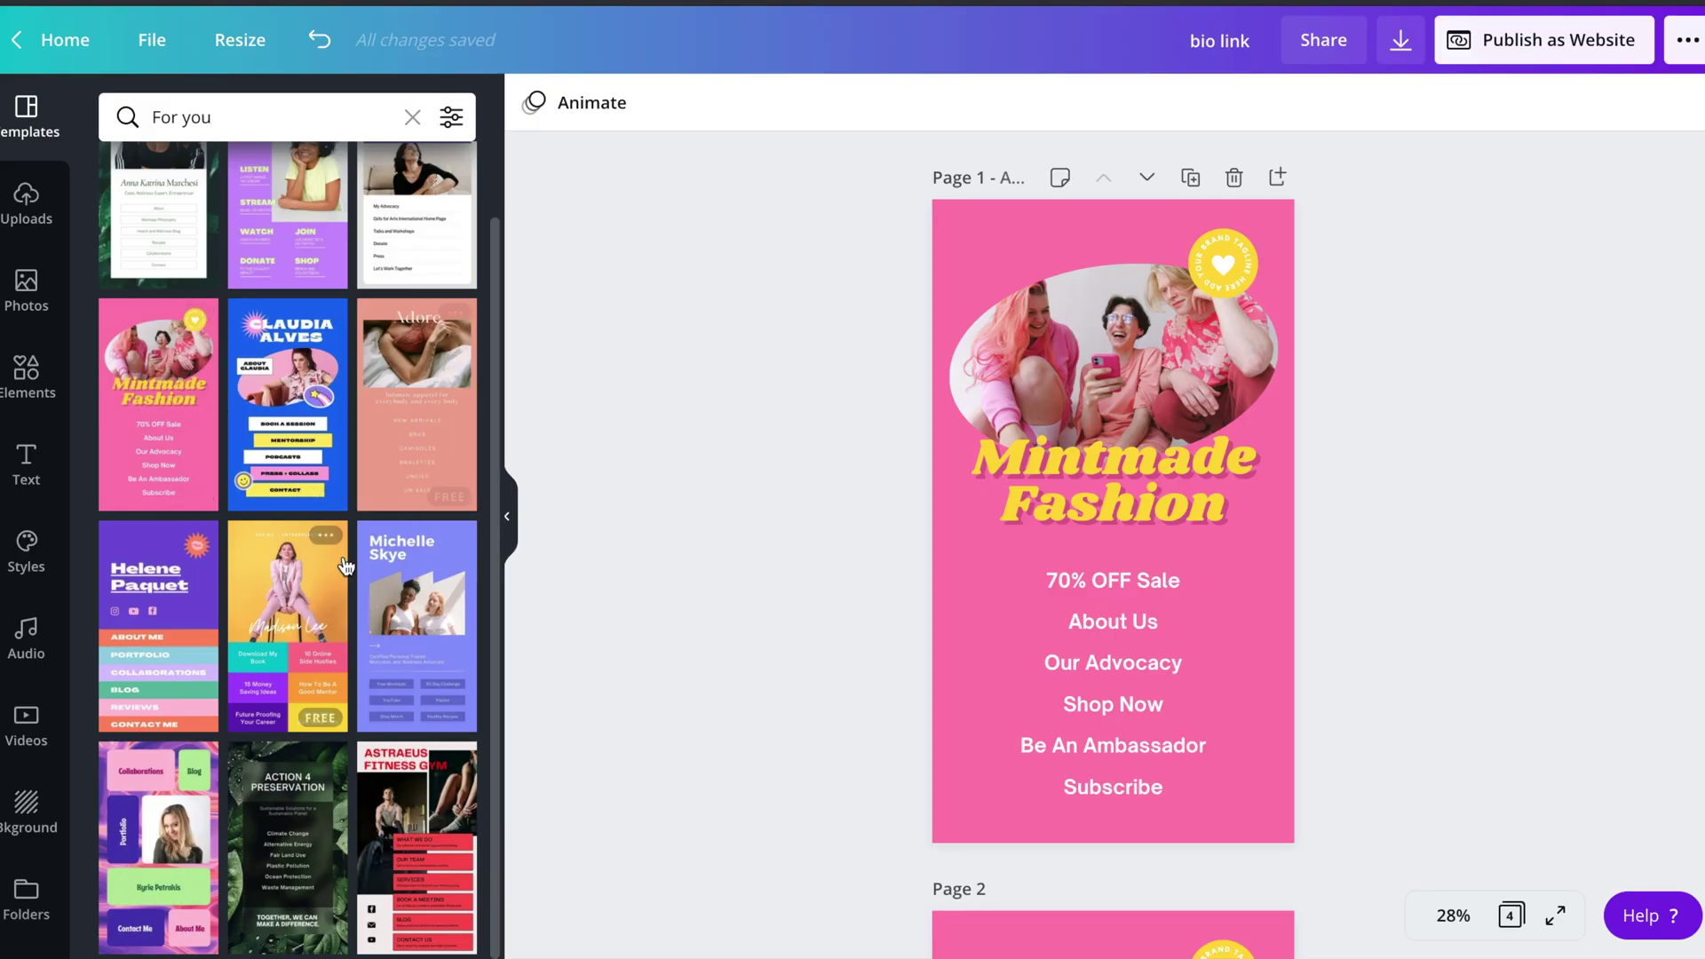
# - Scroll through Pages 1–4 of the bio link design, ending on the blue Page 3
pyautogui.scroll(1, 346, 566)
pyautogui.scroll(-1, 345, 566)
pyautogui.scroll(1, 346, 566)
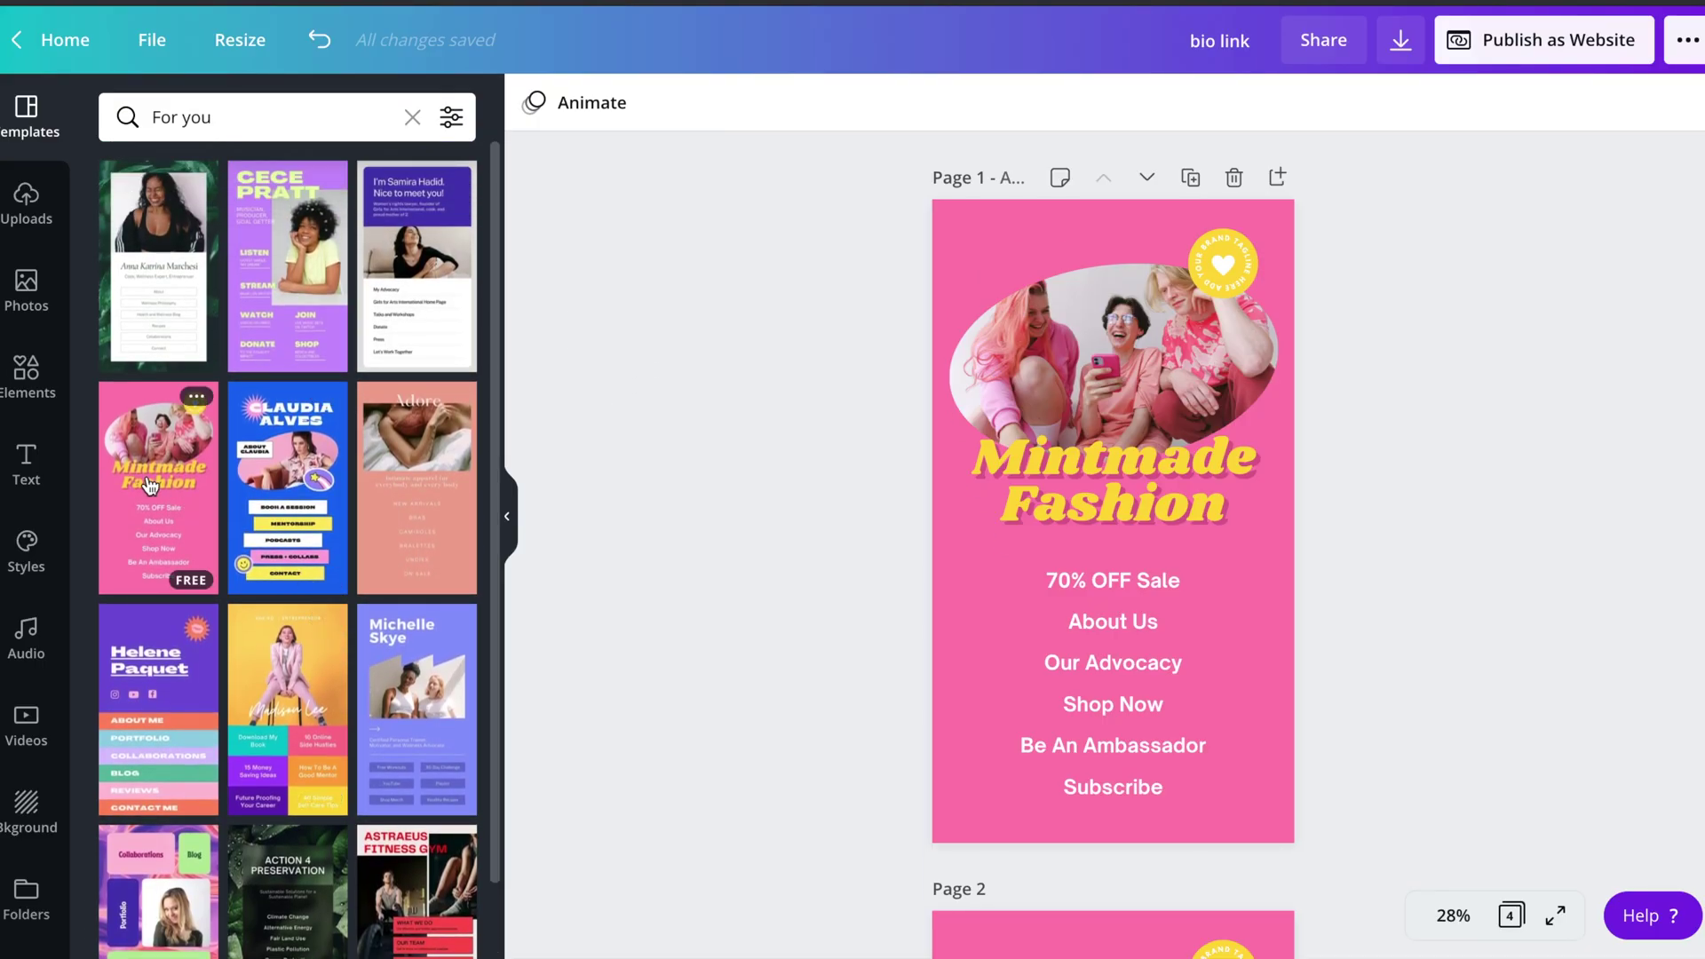
pyautogui.scroll(-5, 724, 456)
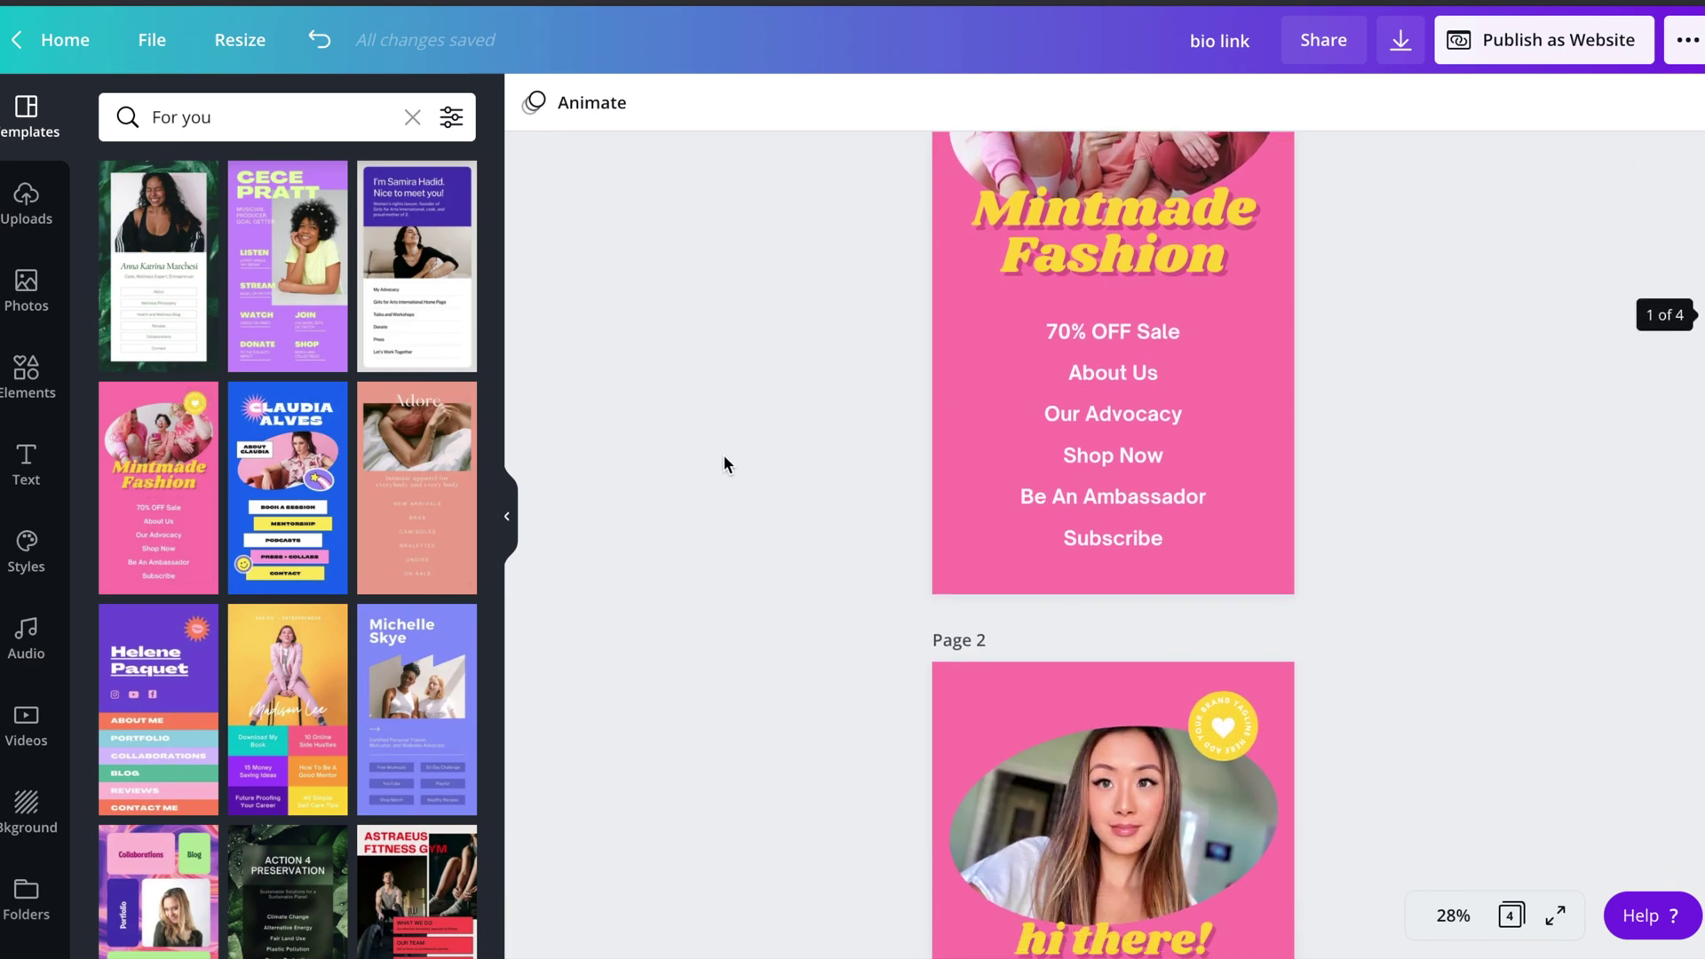
pyautogui.scroll(-1, 724, 464)
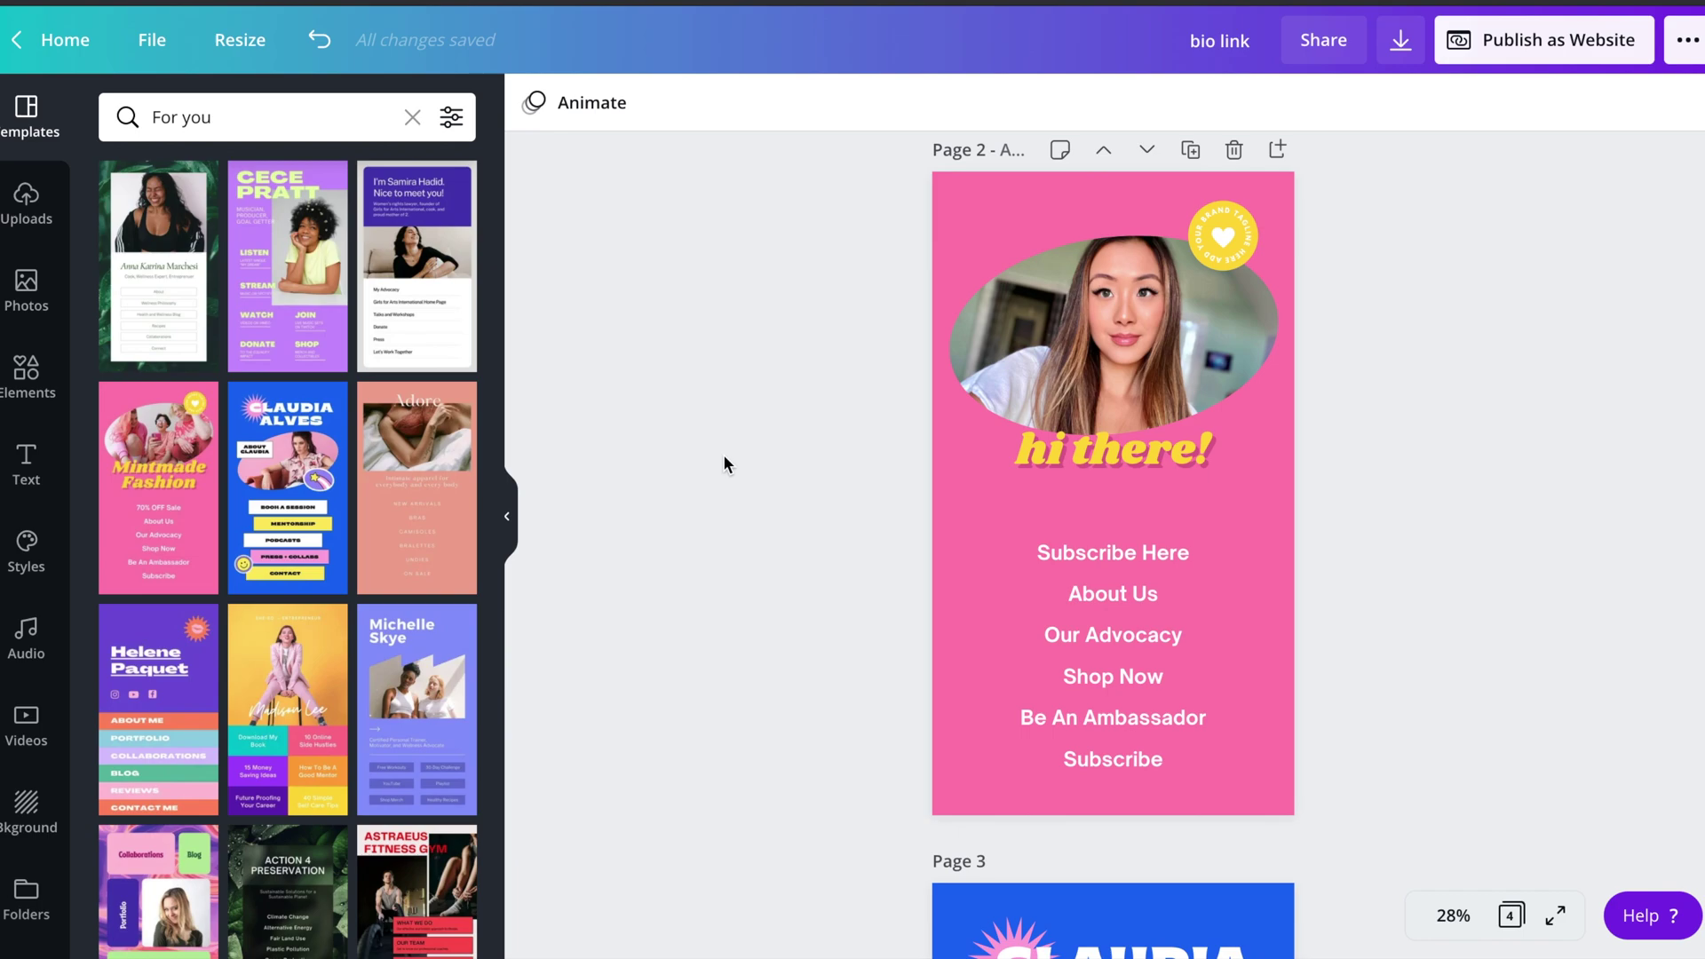
pyautogui.scroll(-8, 724, 464)
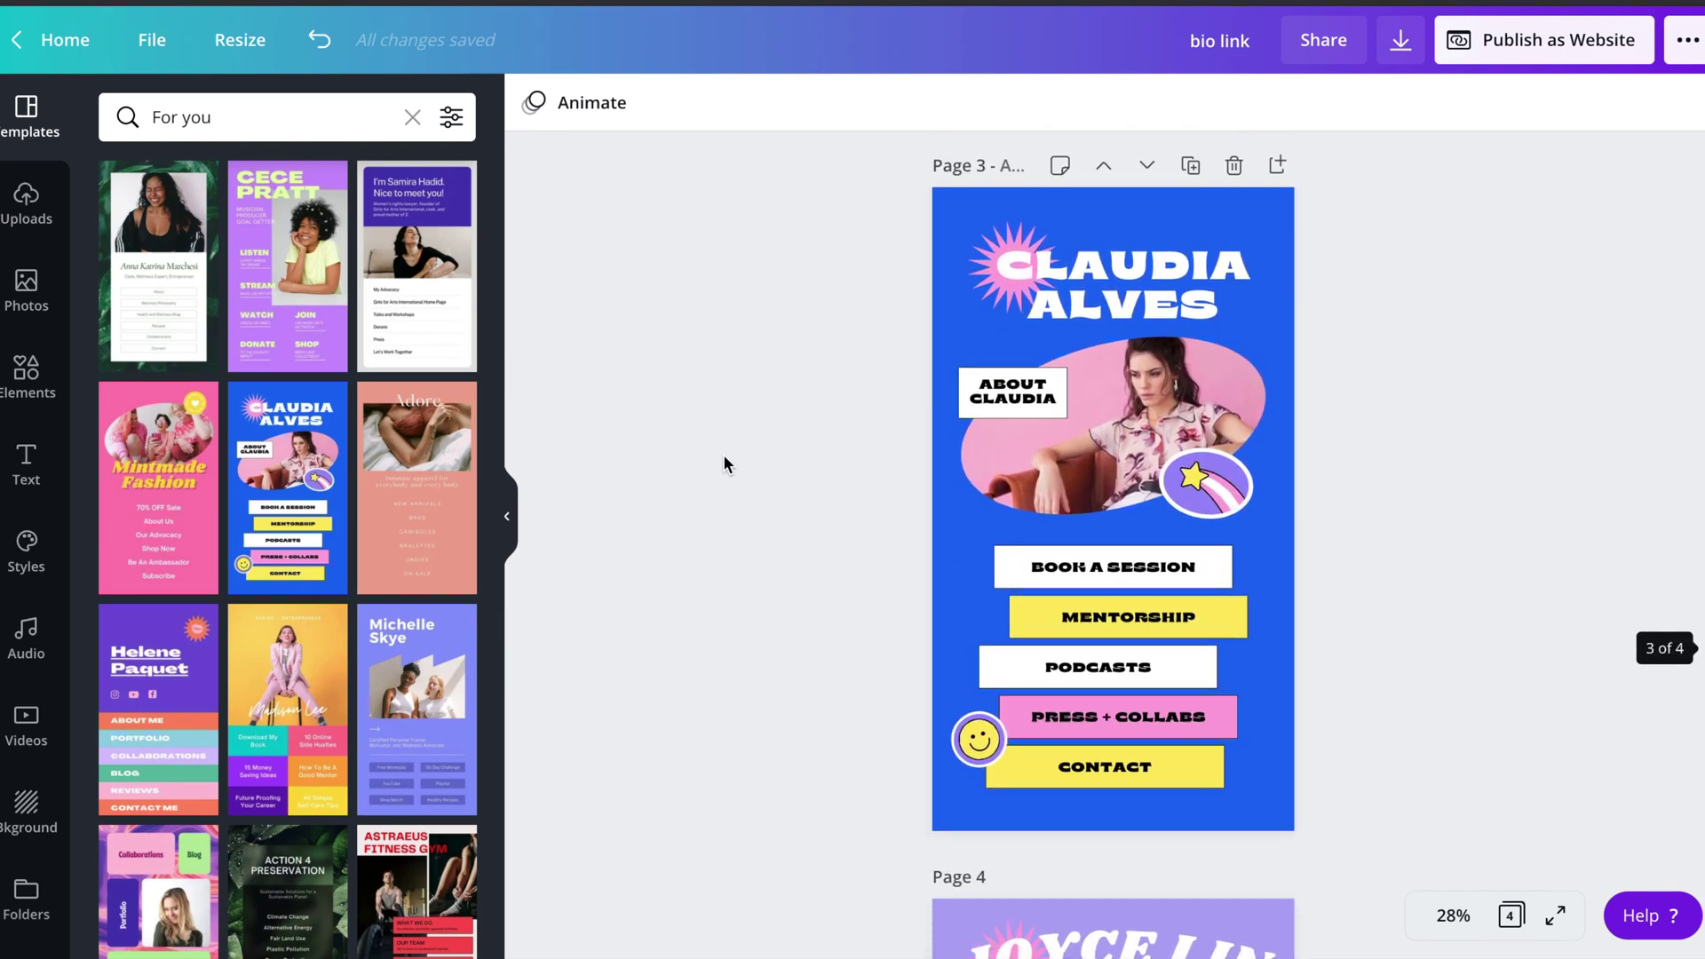
pyautogui.scroll(1, 723, 461)
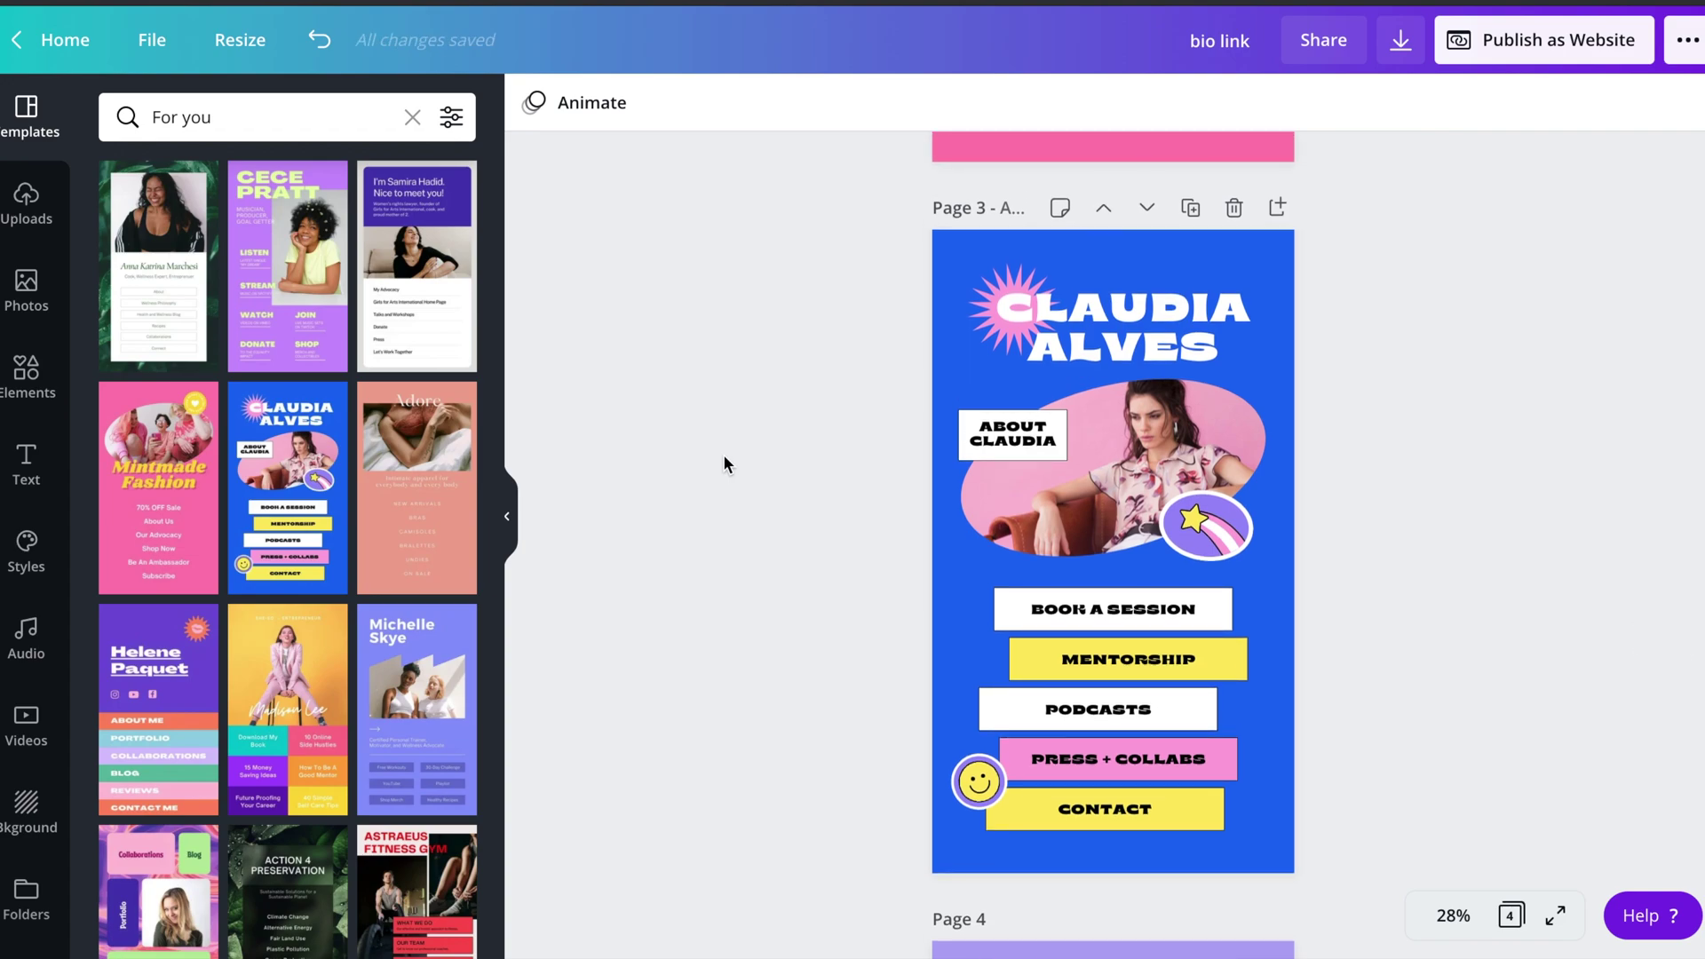
pyautogui.scroll(-8, 724, 464)
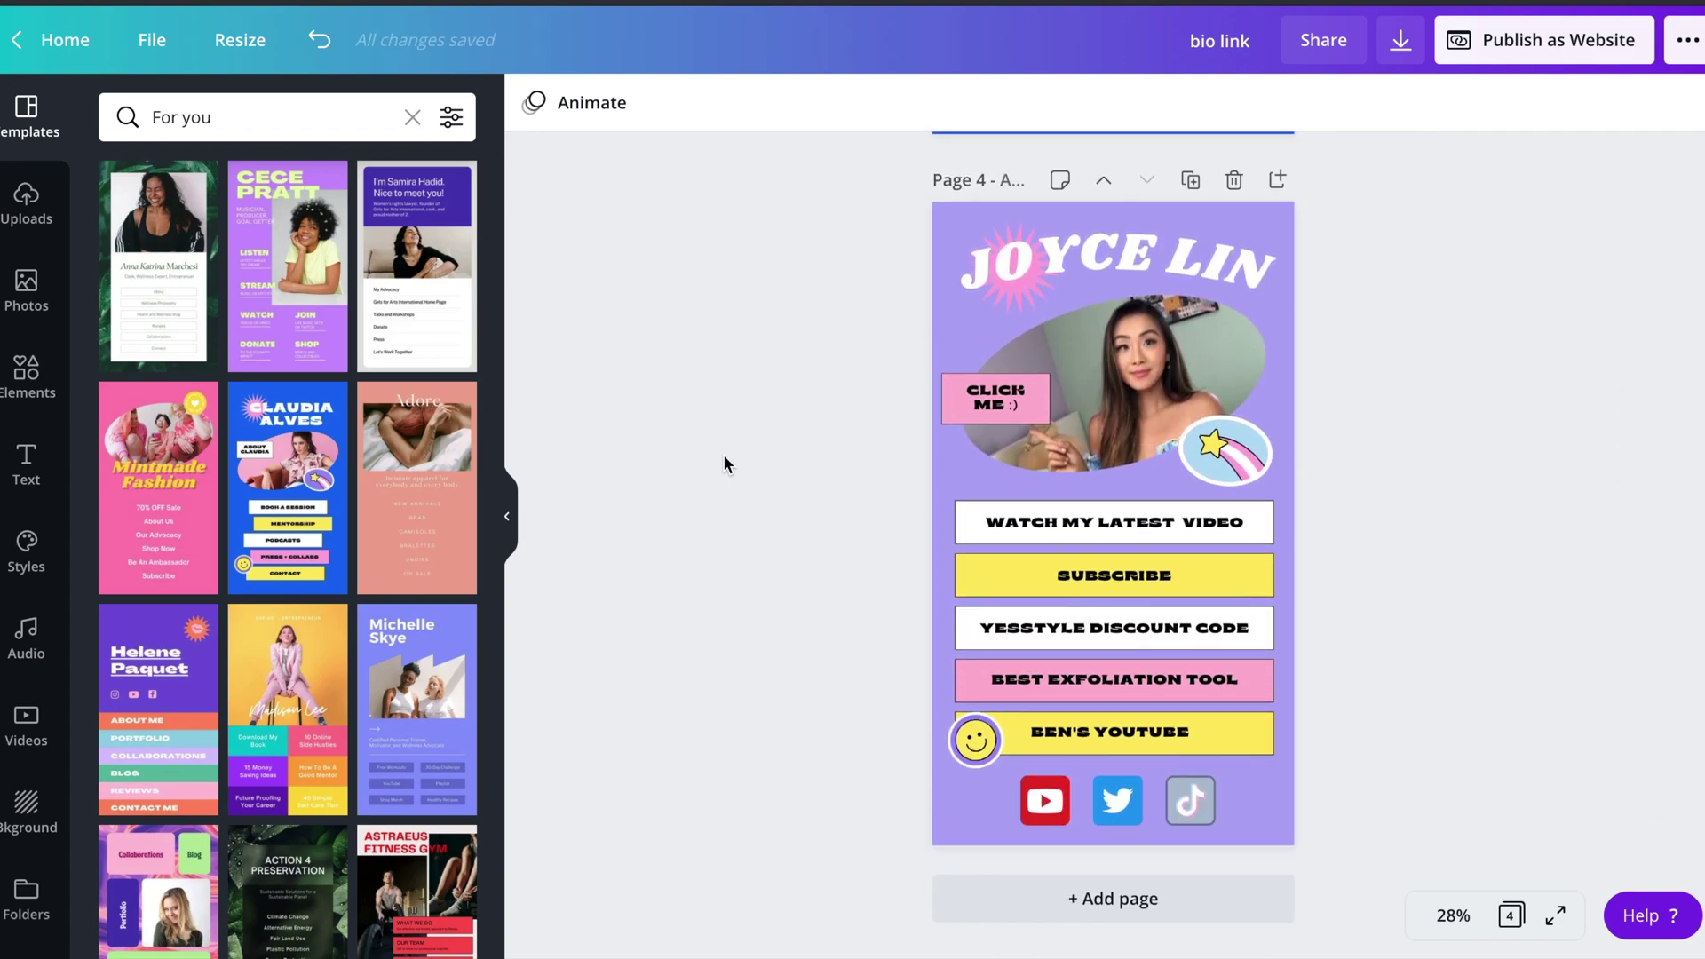
pyautogui.scroll(8, 724, 456)
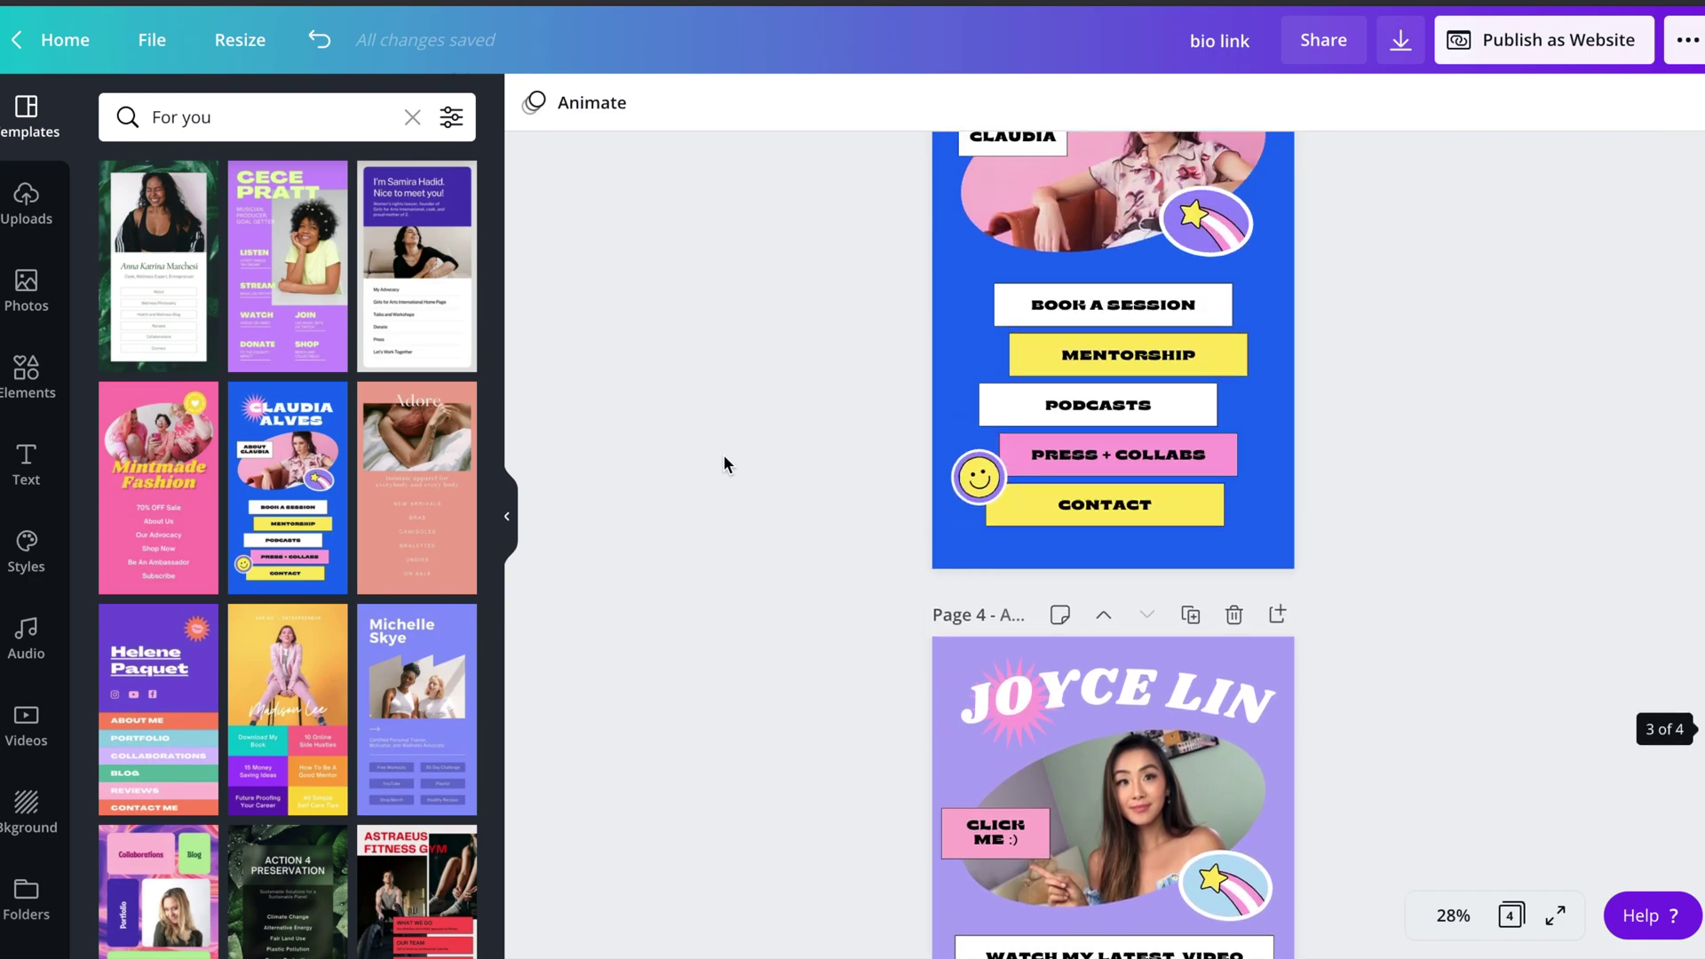
pyautogui.scroll(1, 723, 454)
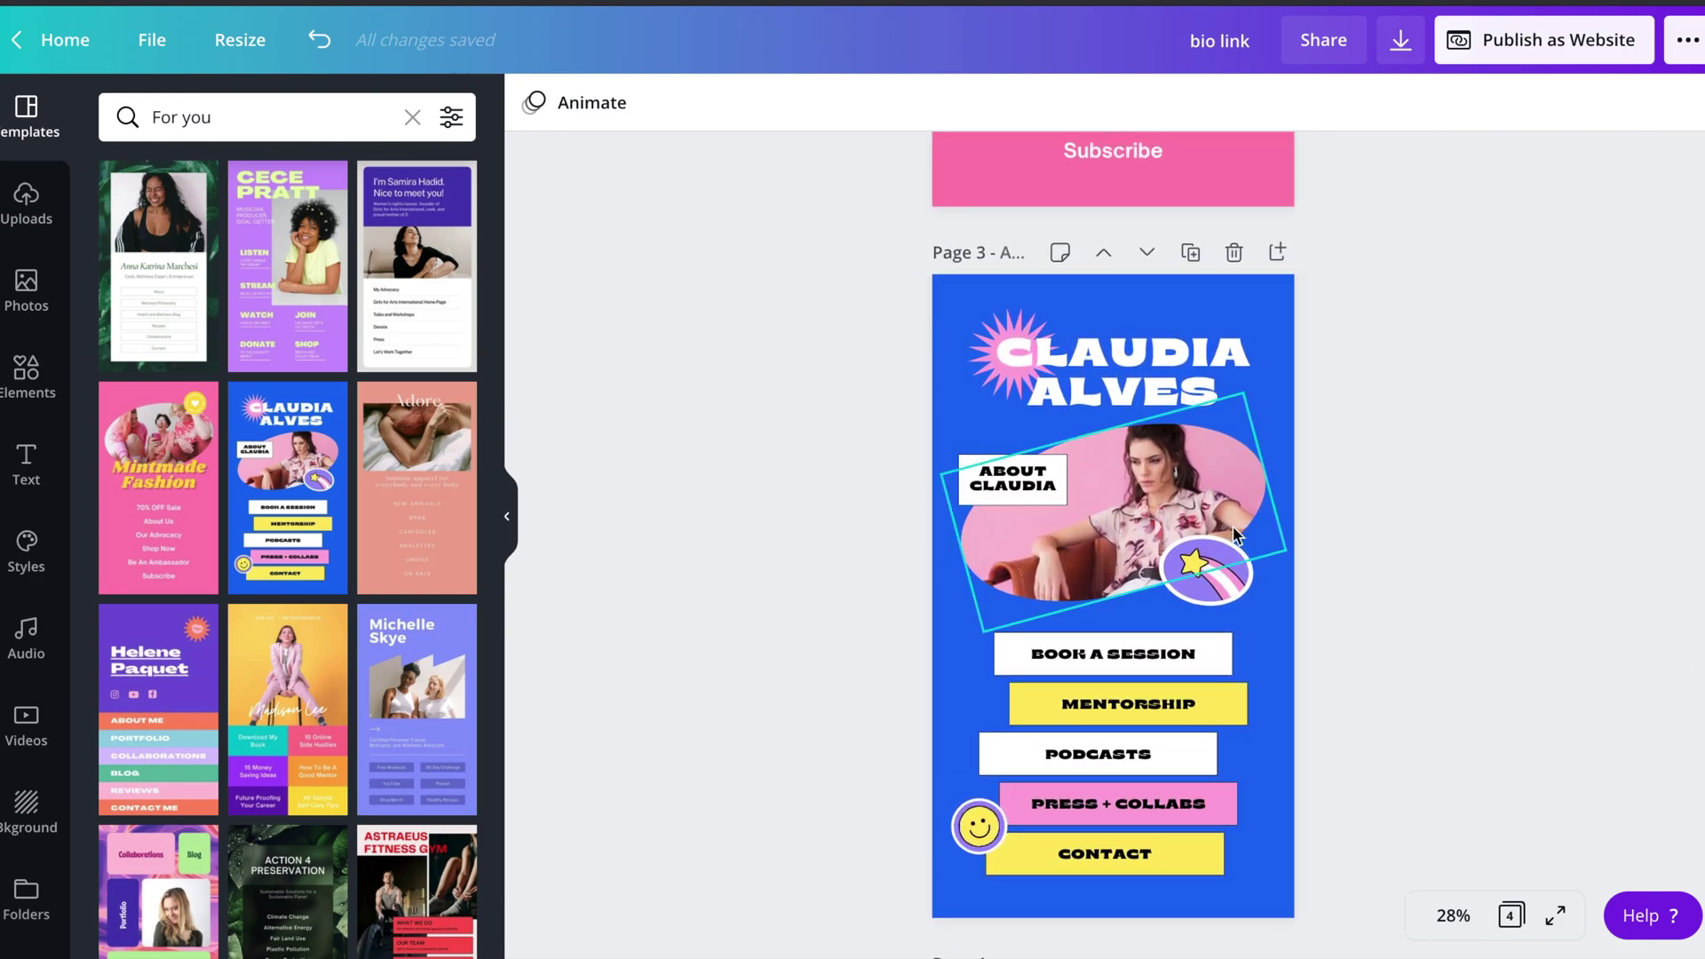
# - Replace the oval-frame photo on Page 3 with an uploaded teddy-bear photo
pyautogui.click(1132, 508)
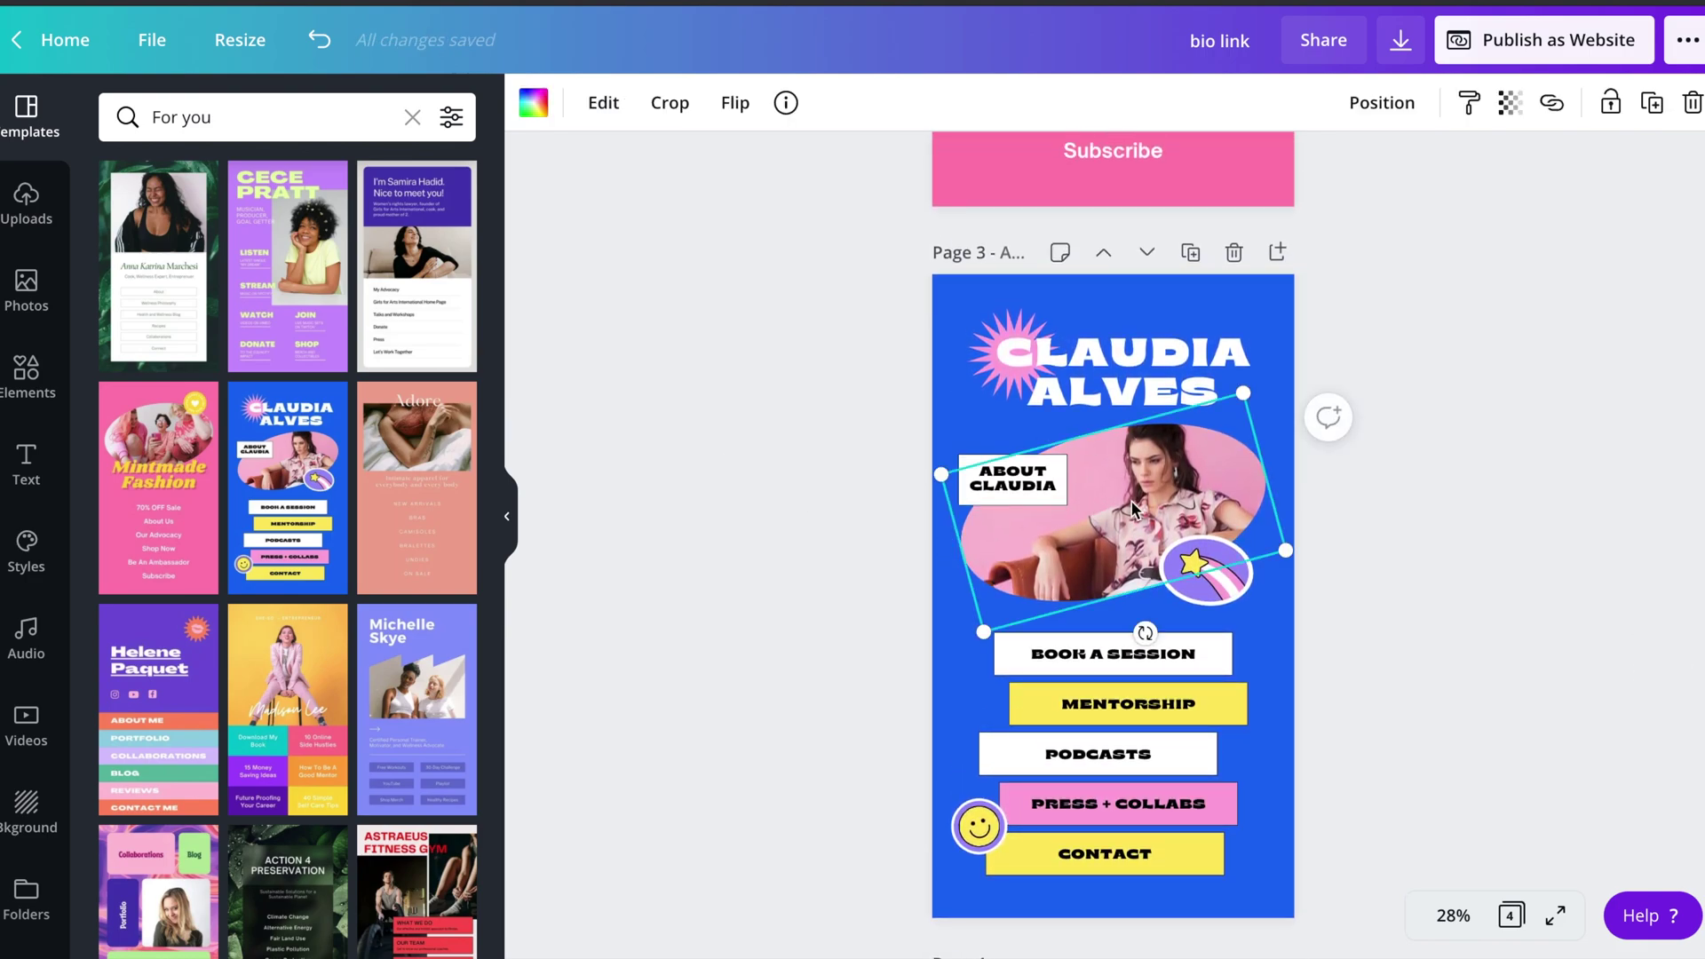
pyautogui.press('Delete')
pyautogui.click(26, 203)
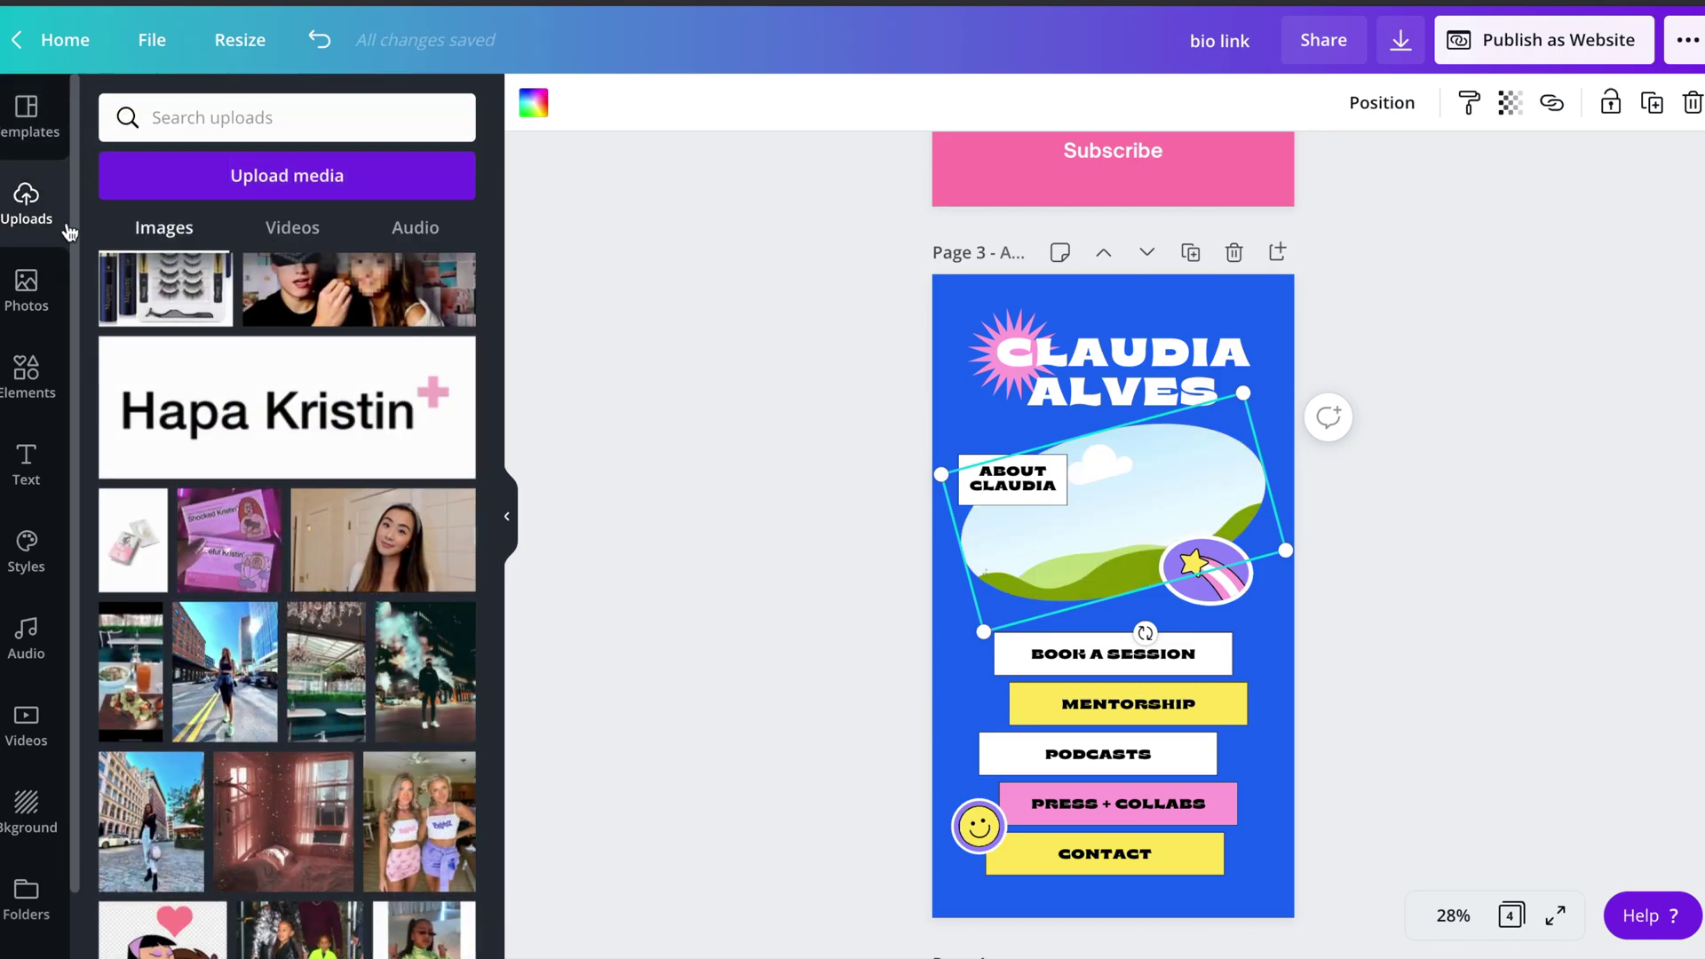
pyautogui.scroll(-15, 306, 454)
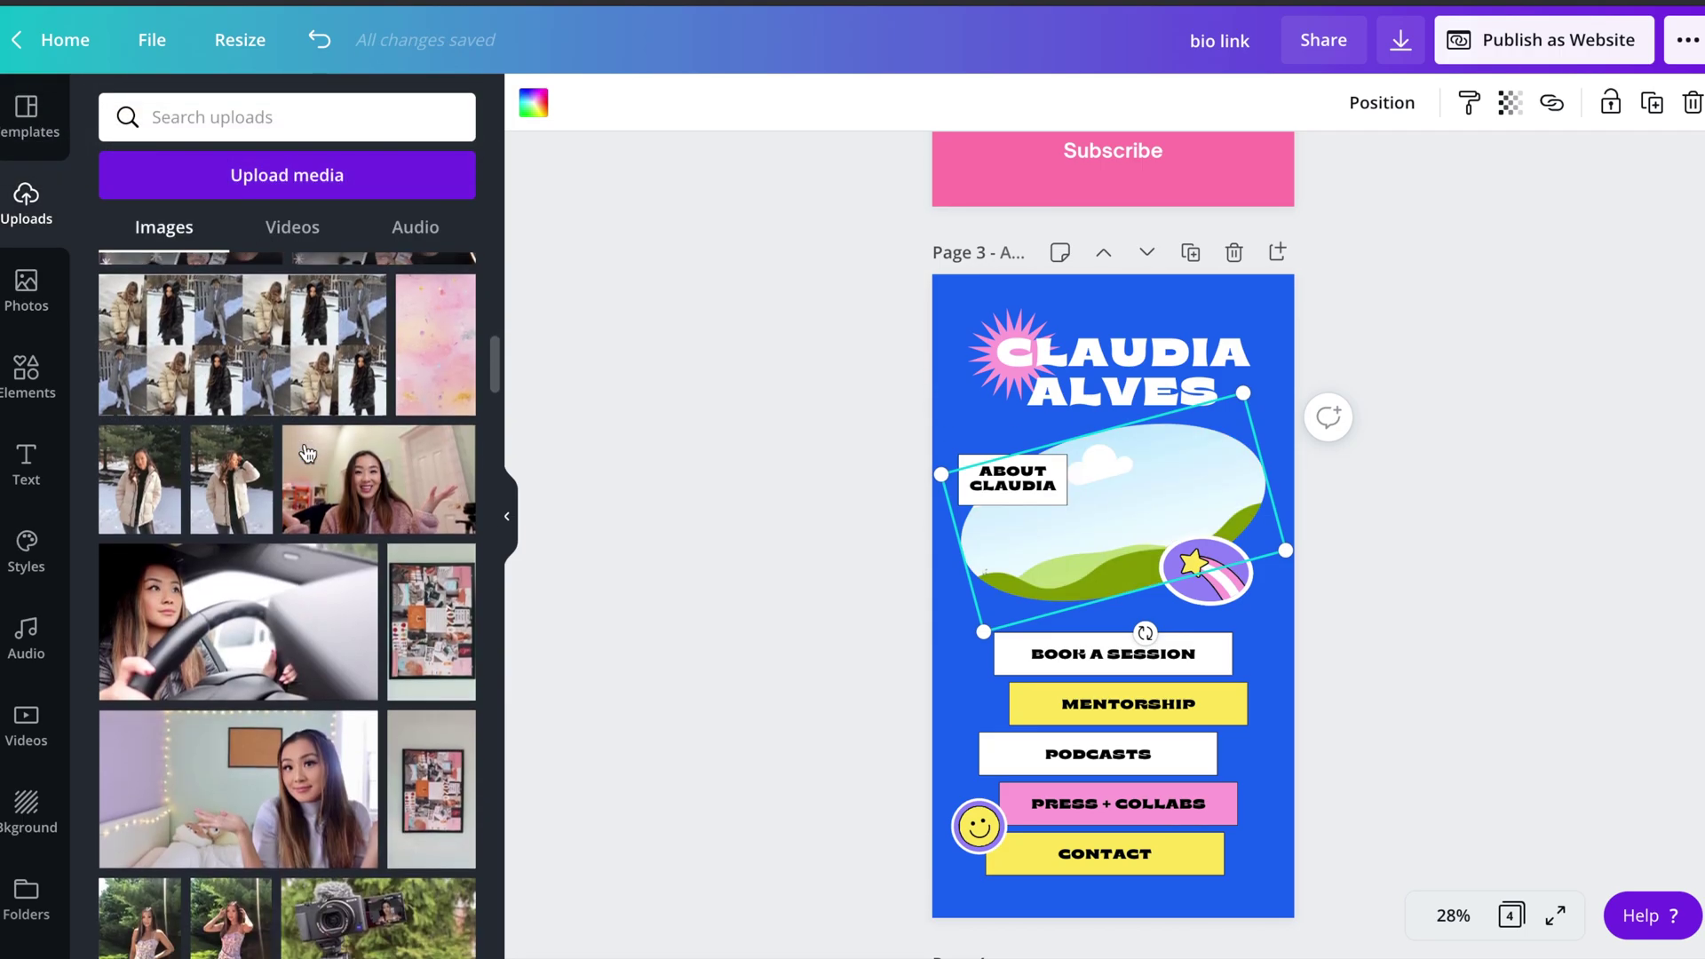
pyautogui.click(224, 174)
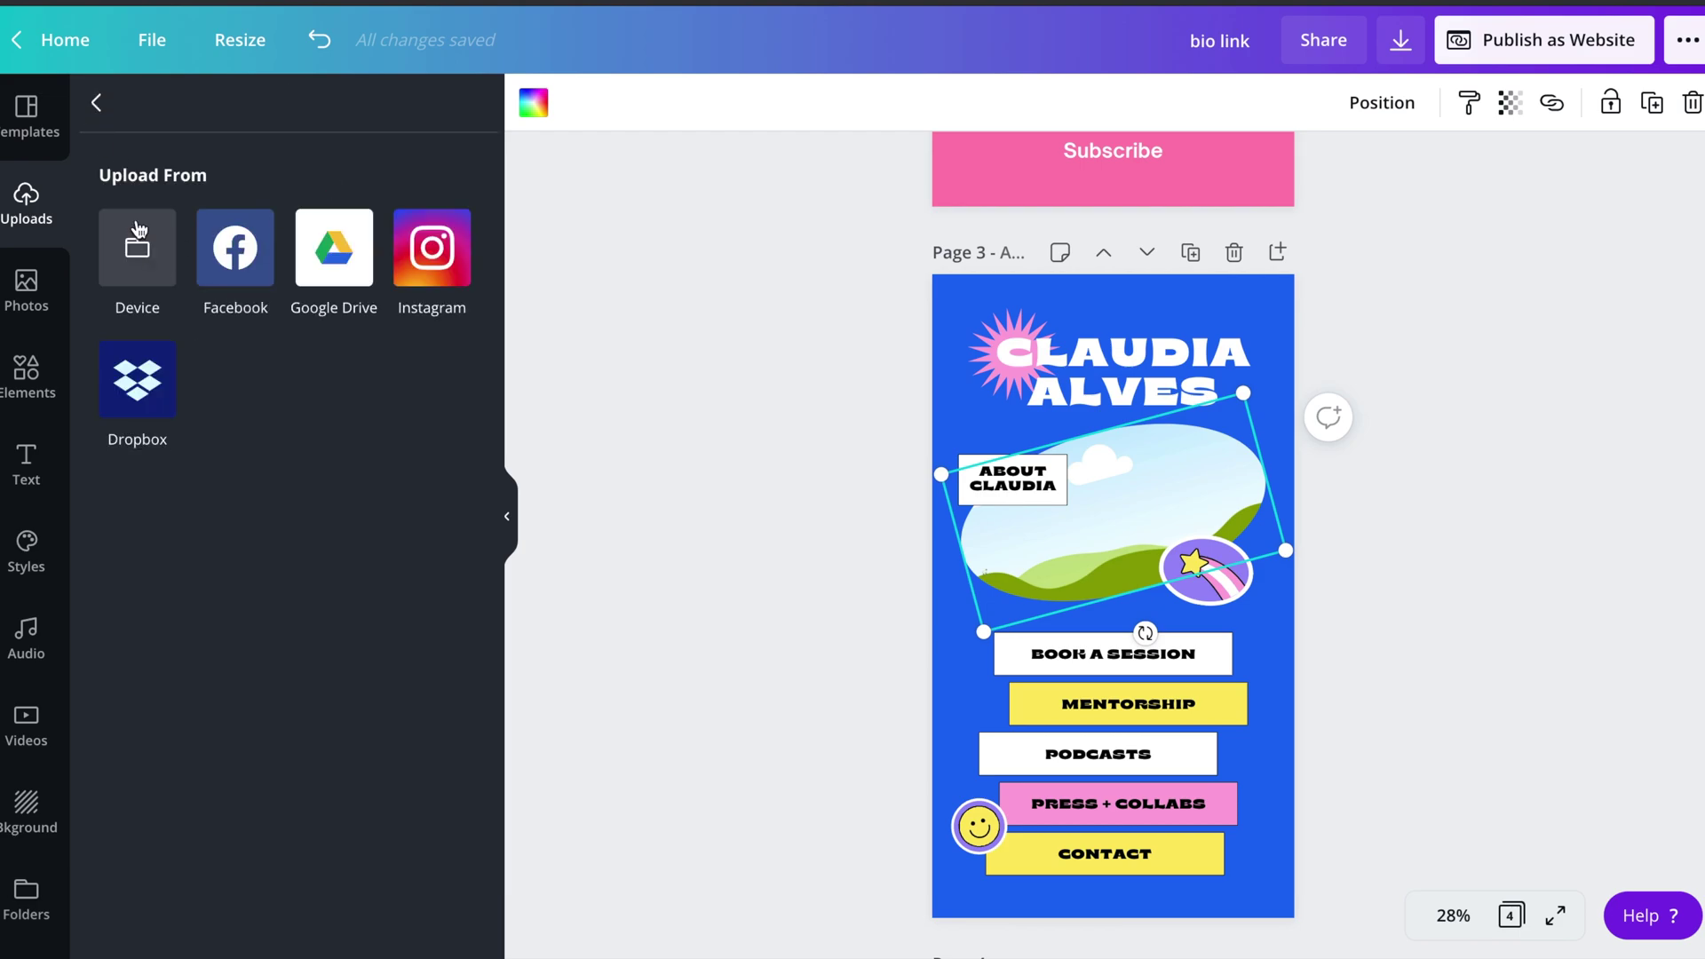
pyautogui.click(142, 248)
pyautogui.click(1170, 385)
pyautogui.click(98, 103)
pyautogui.click(240, 593)
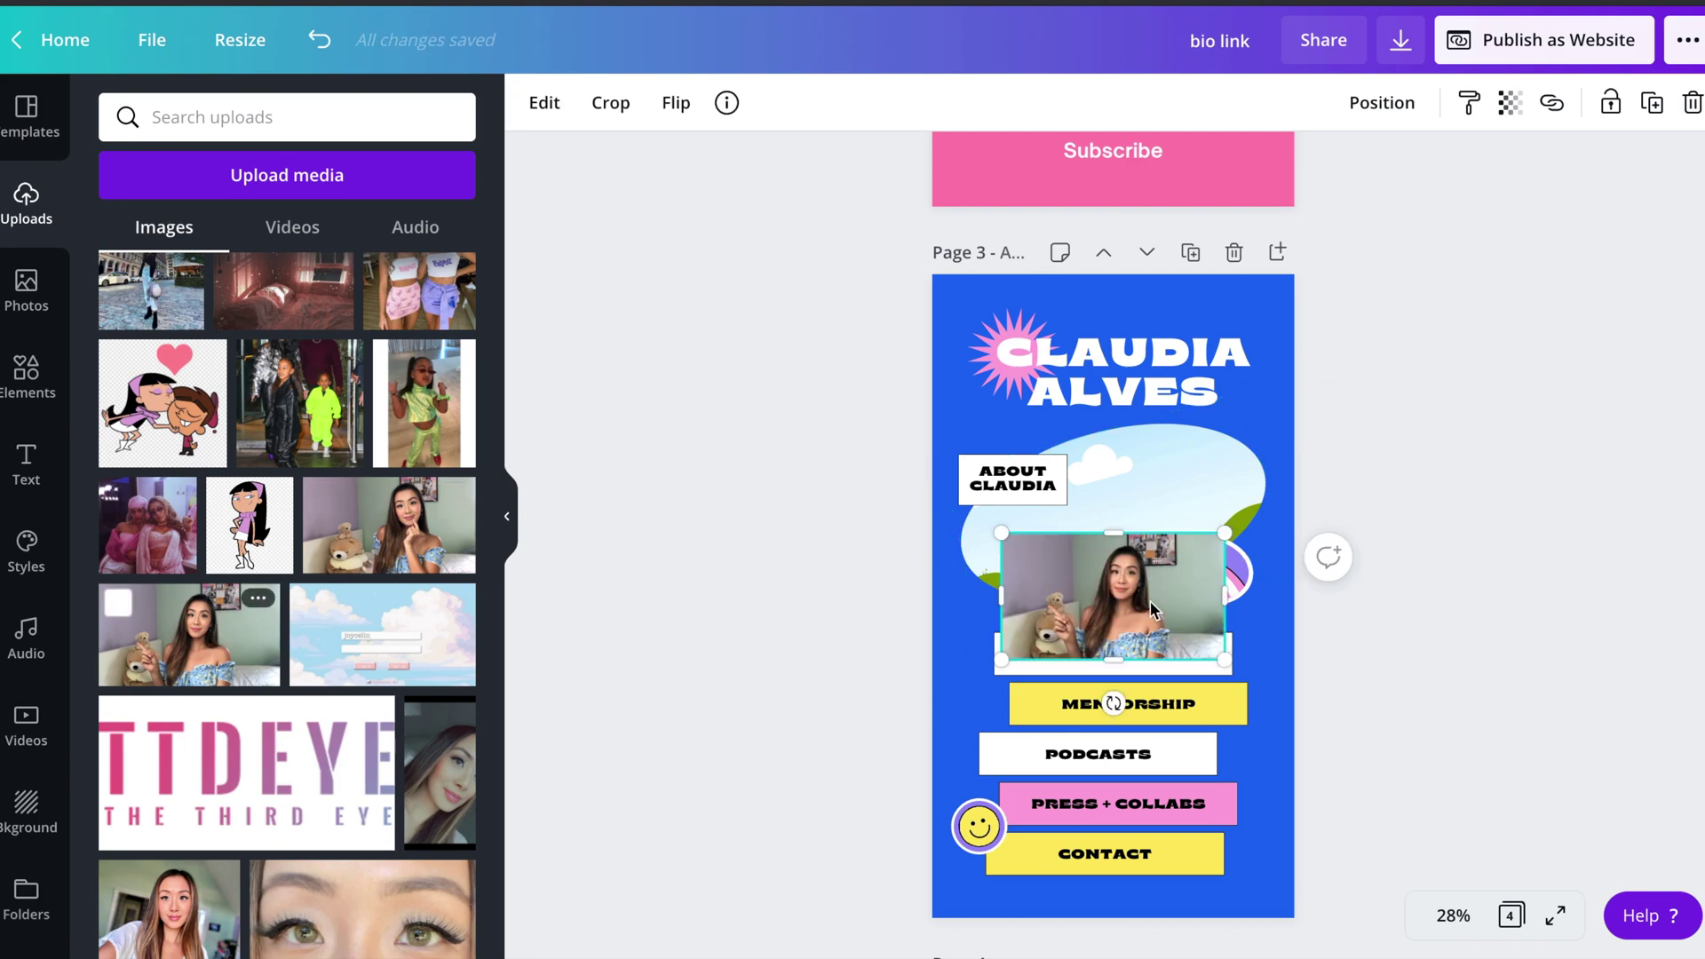
pyautogui.moveTo(1146, 539); pyautogui.dragTo(1135, 526)
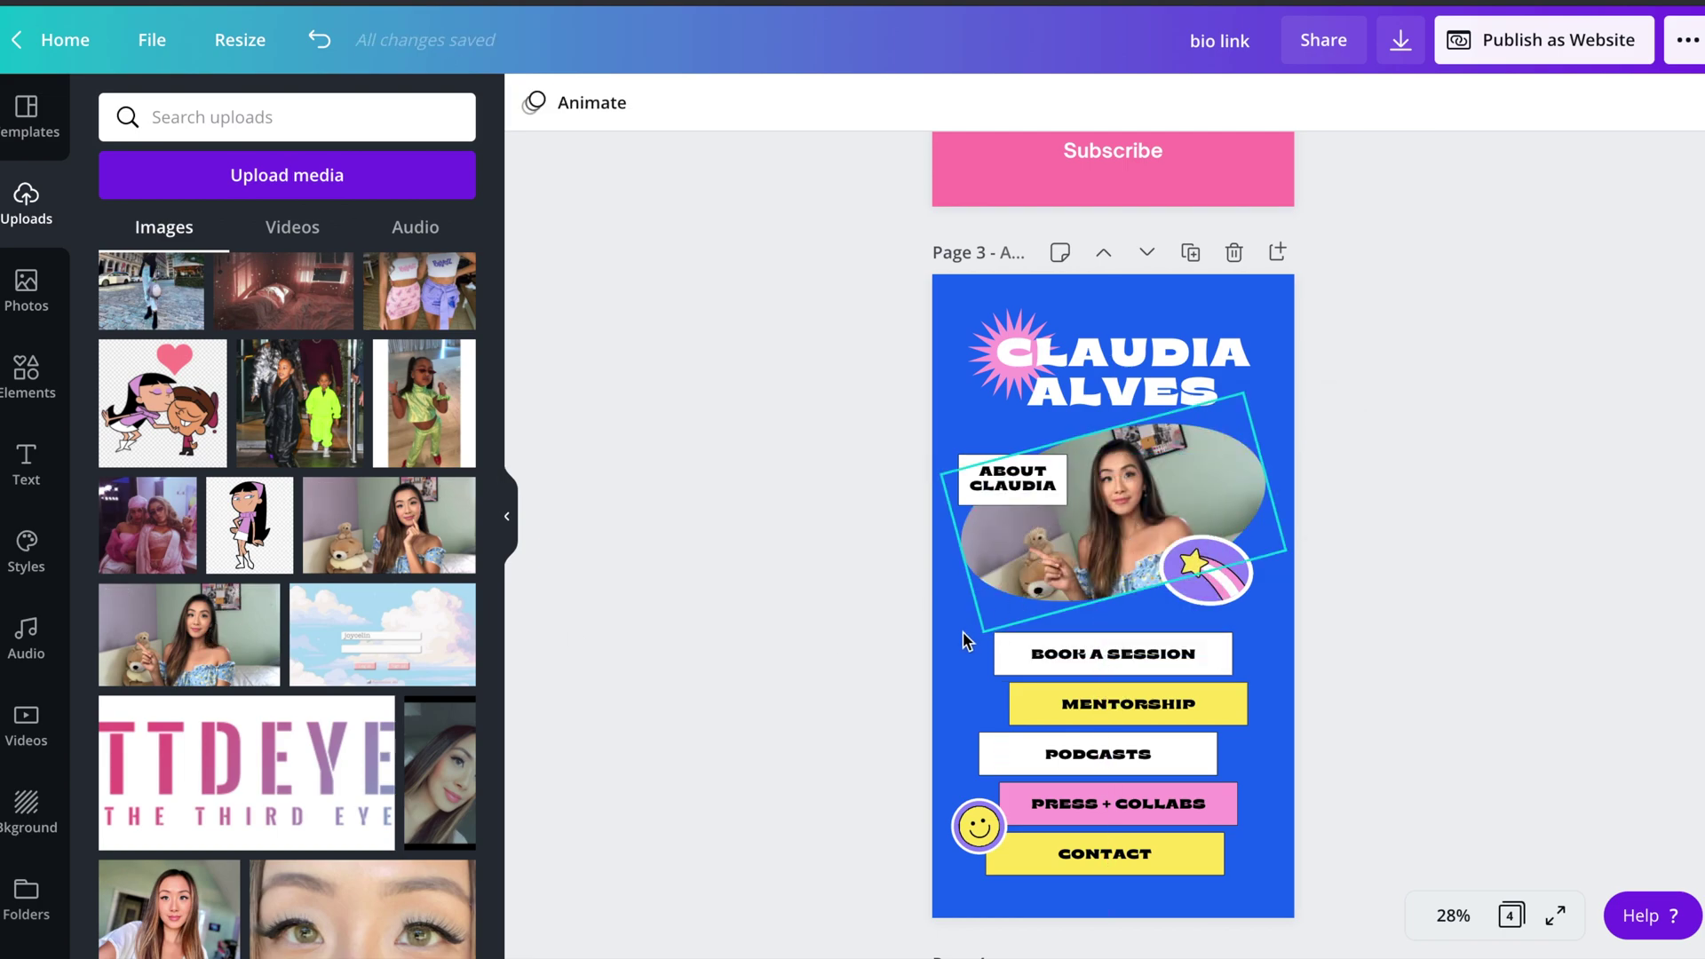
# - Crop the photo so it is larger and sits lower within the oval frame
pyautogui.doubleClick(1177, 499)
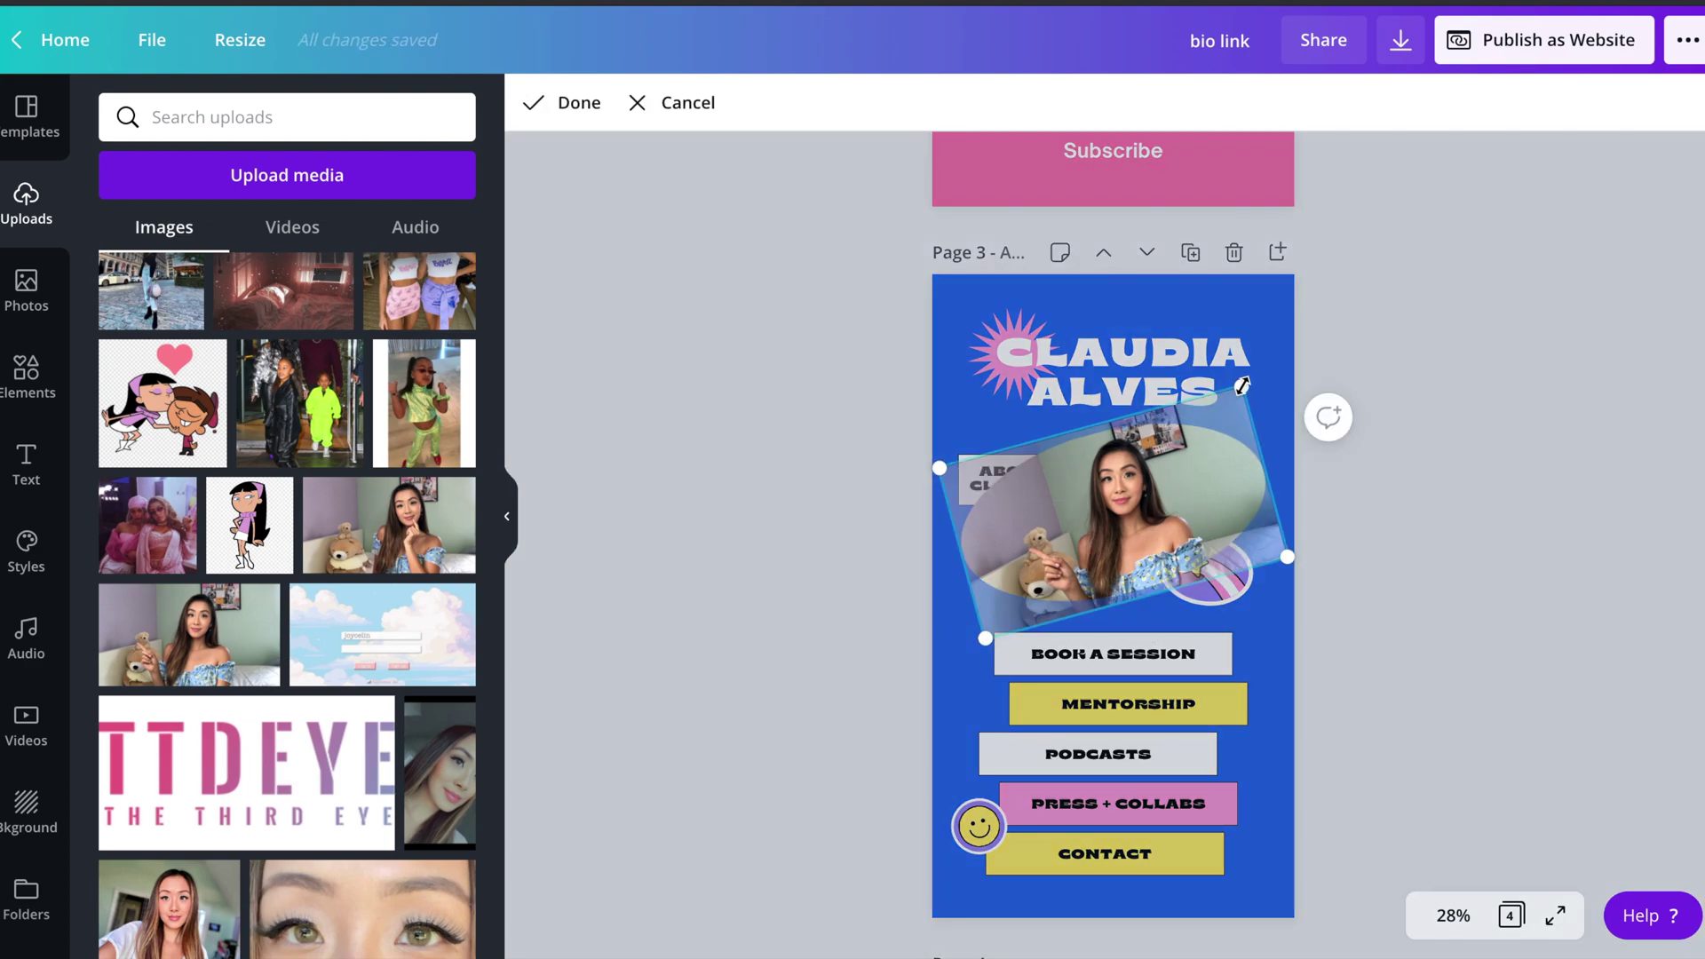
pyautogui.moveTo(1242, 385); pyautogui.dragTo(1275, 380)
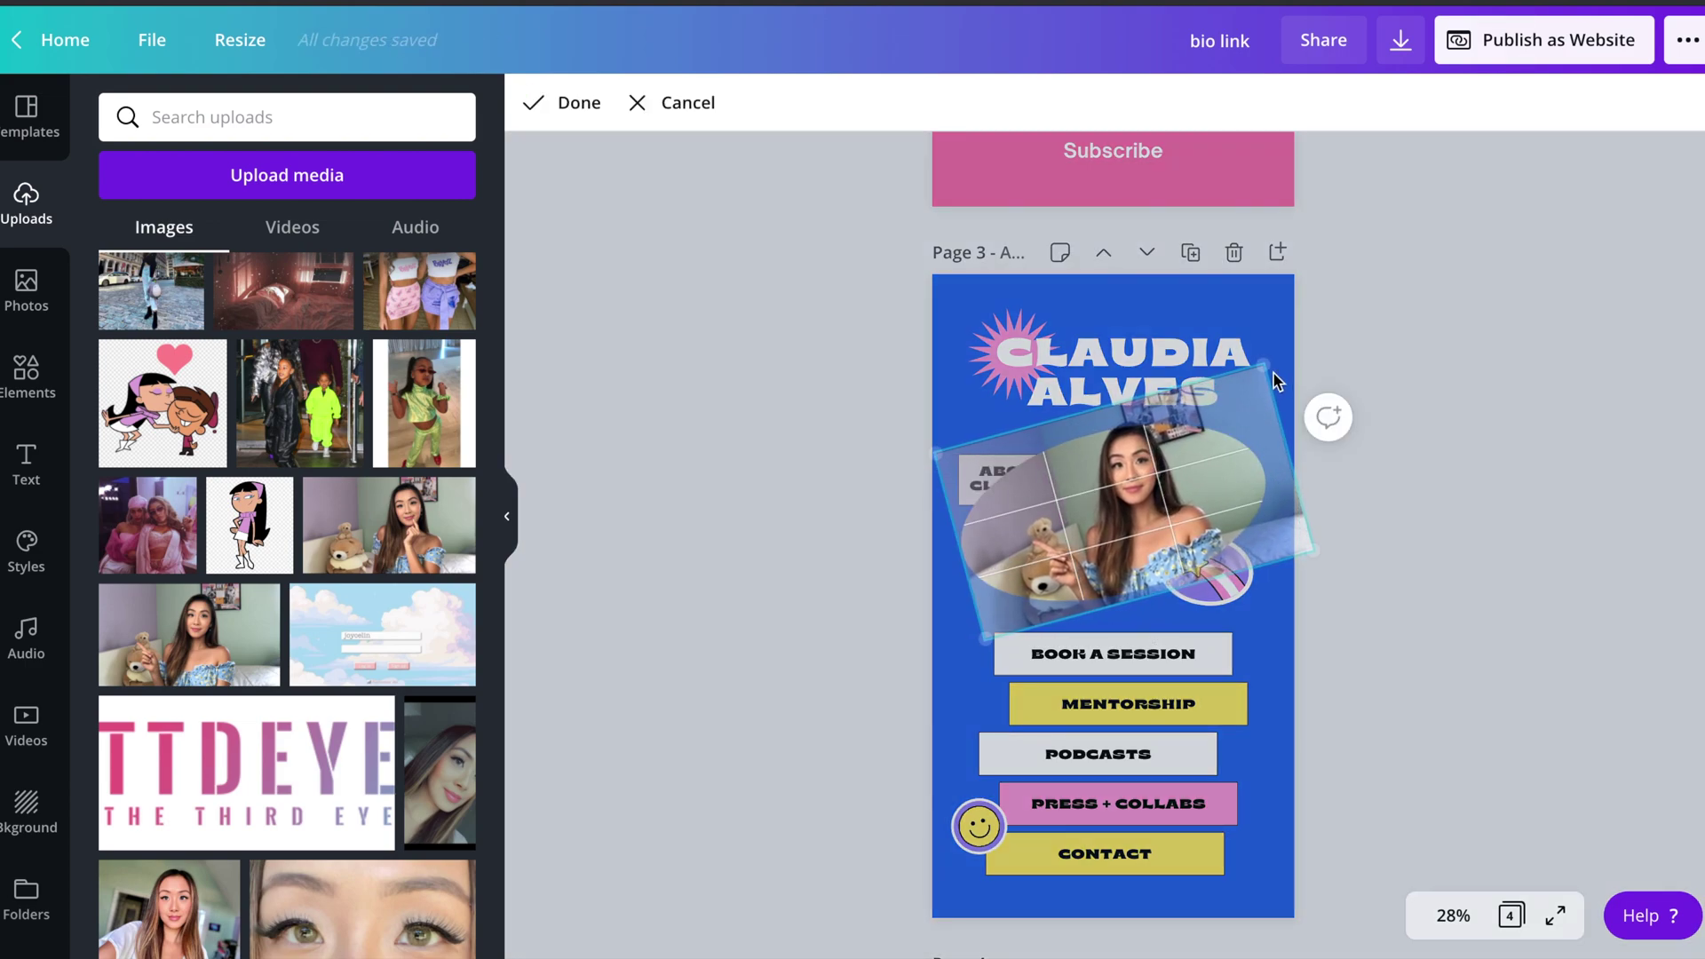
pyautogui.moveTo(1178, 483); pyautogui.dragTo(1179, 498)
pyautogui.click(1485, 409)
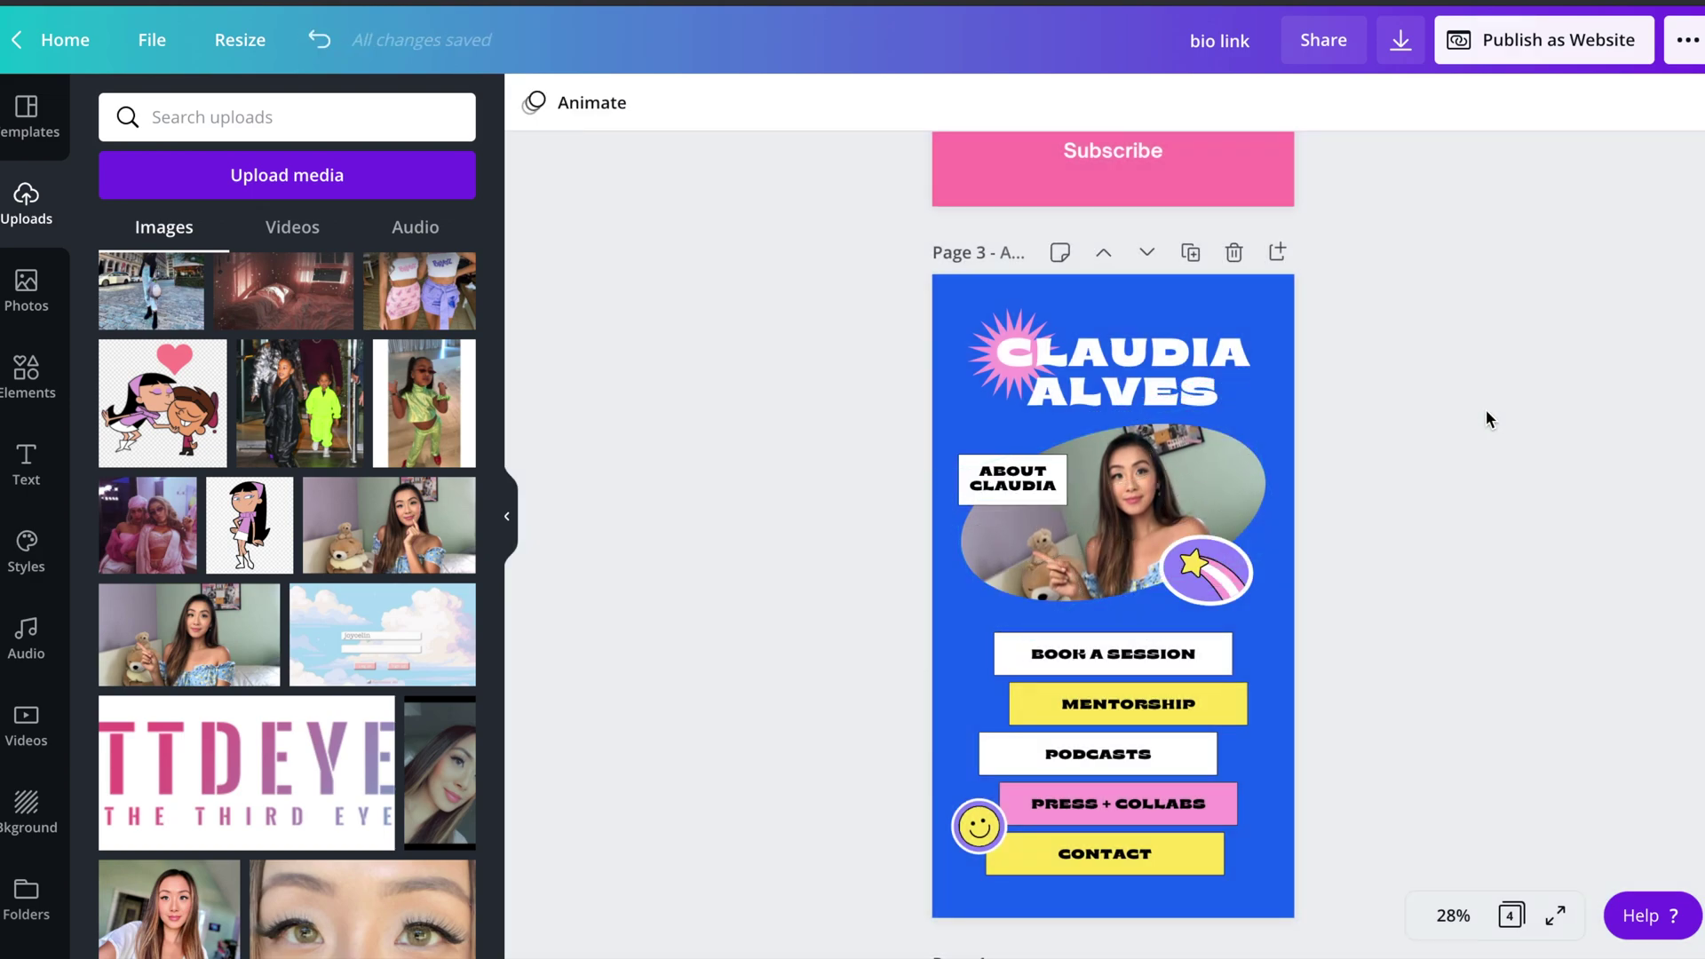
# - Replace the name in the page title with the new person's name
pyautogui.click(1028, 477)
pyautogui.doubleClick(1123, 355)
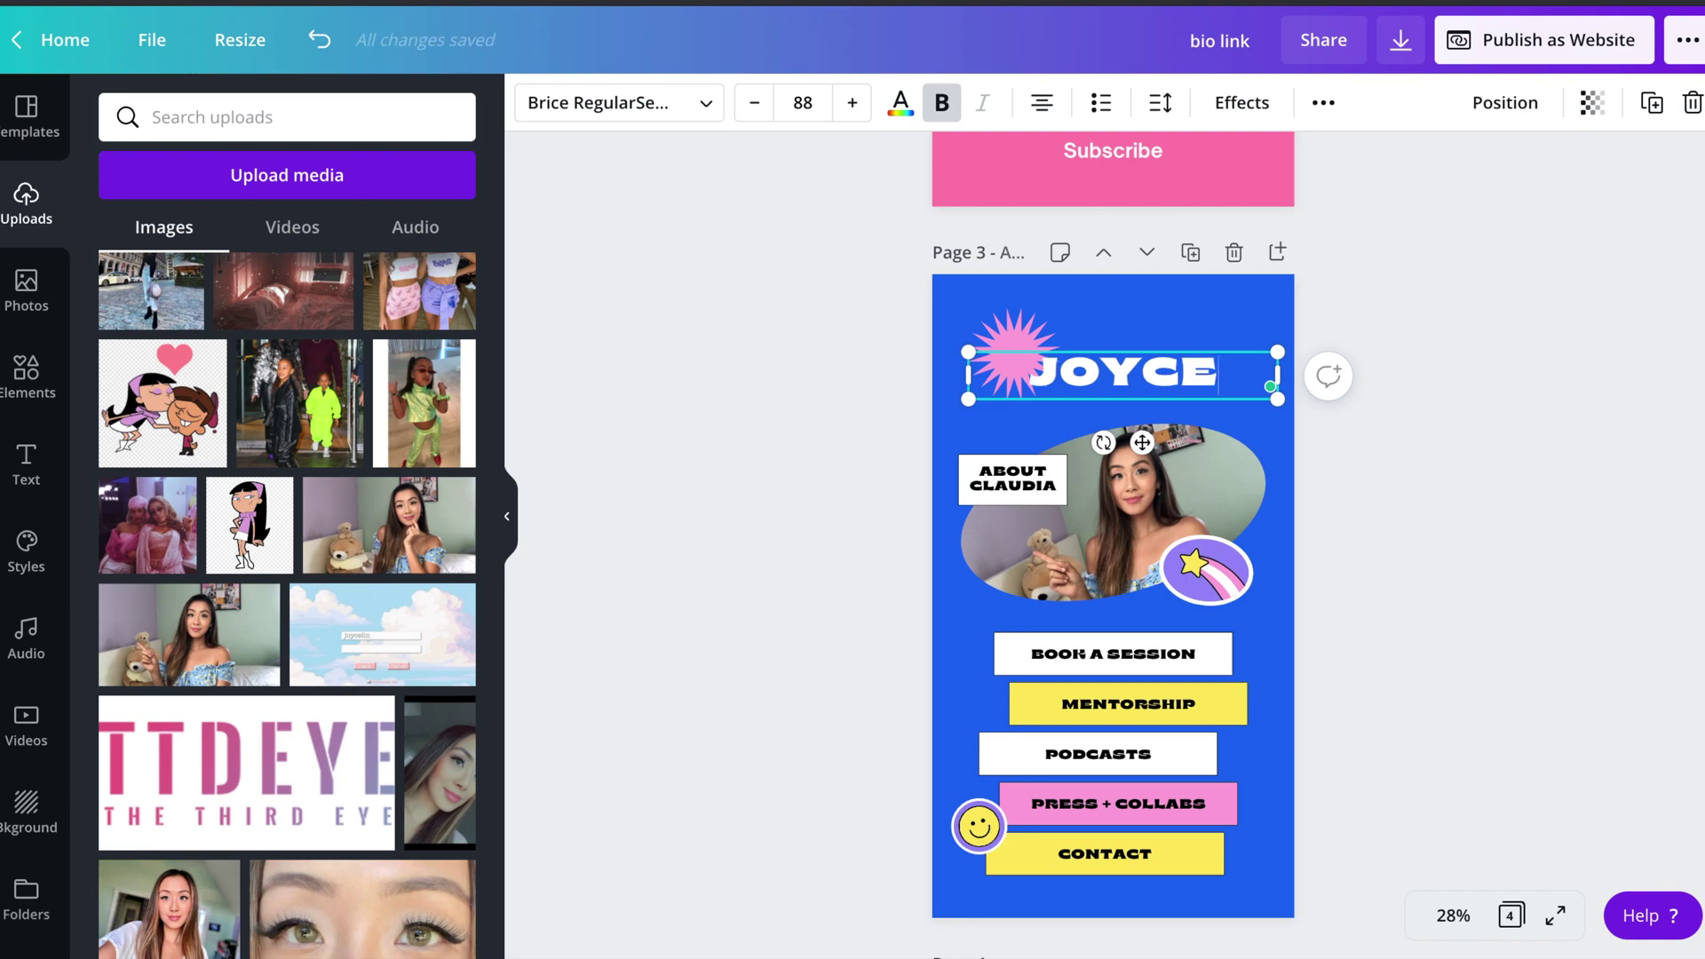
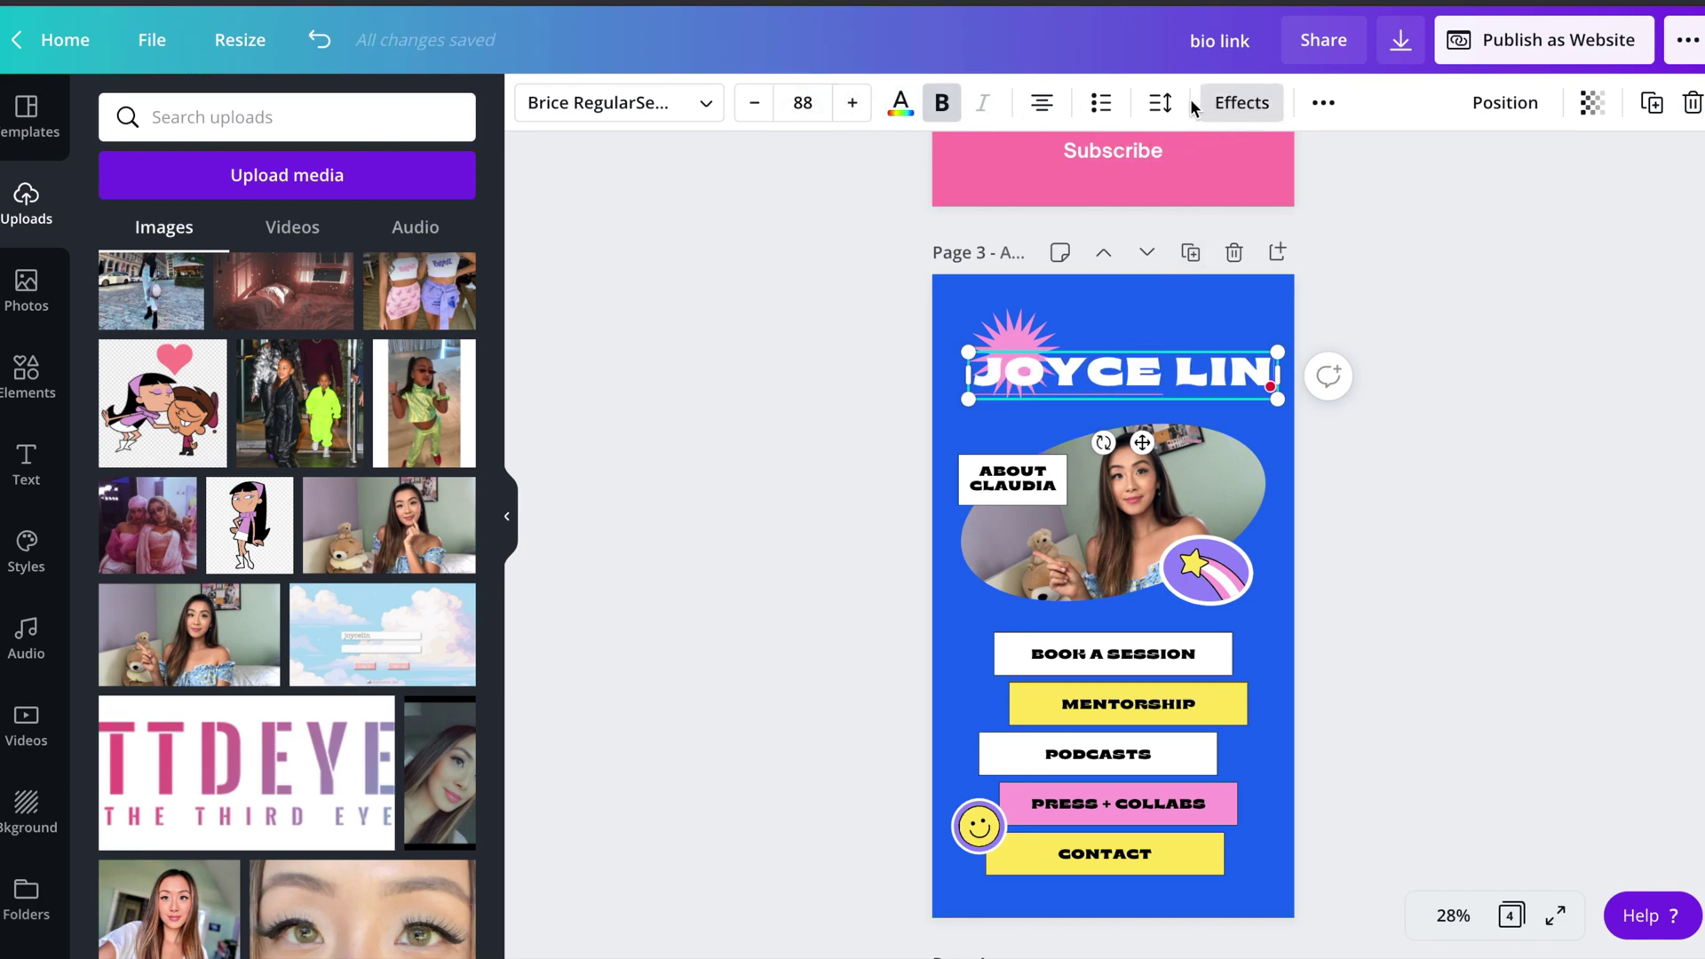
# - Try several text effects on the title, then settle on Curve at 33
pyautogui.click(1242, 102)
pyautogui.click(288, 238)
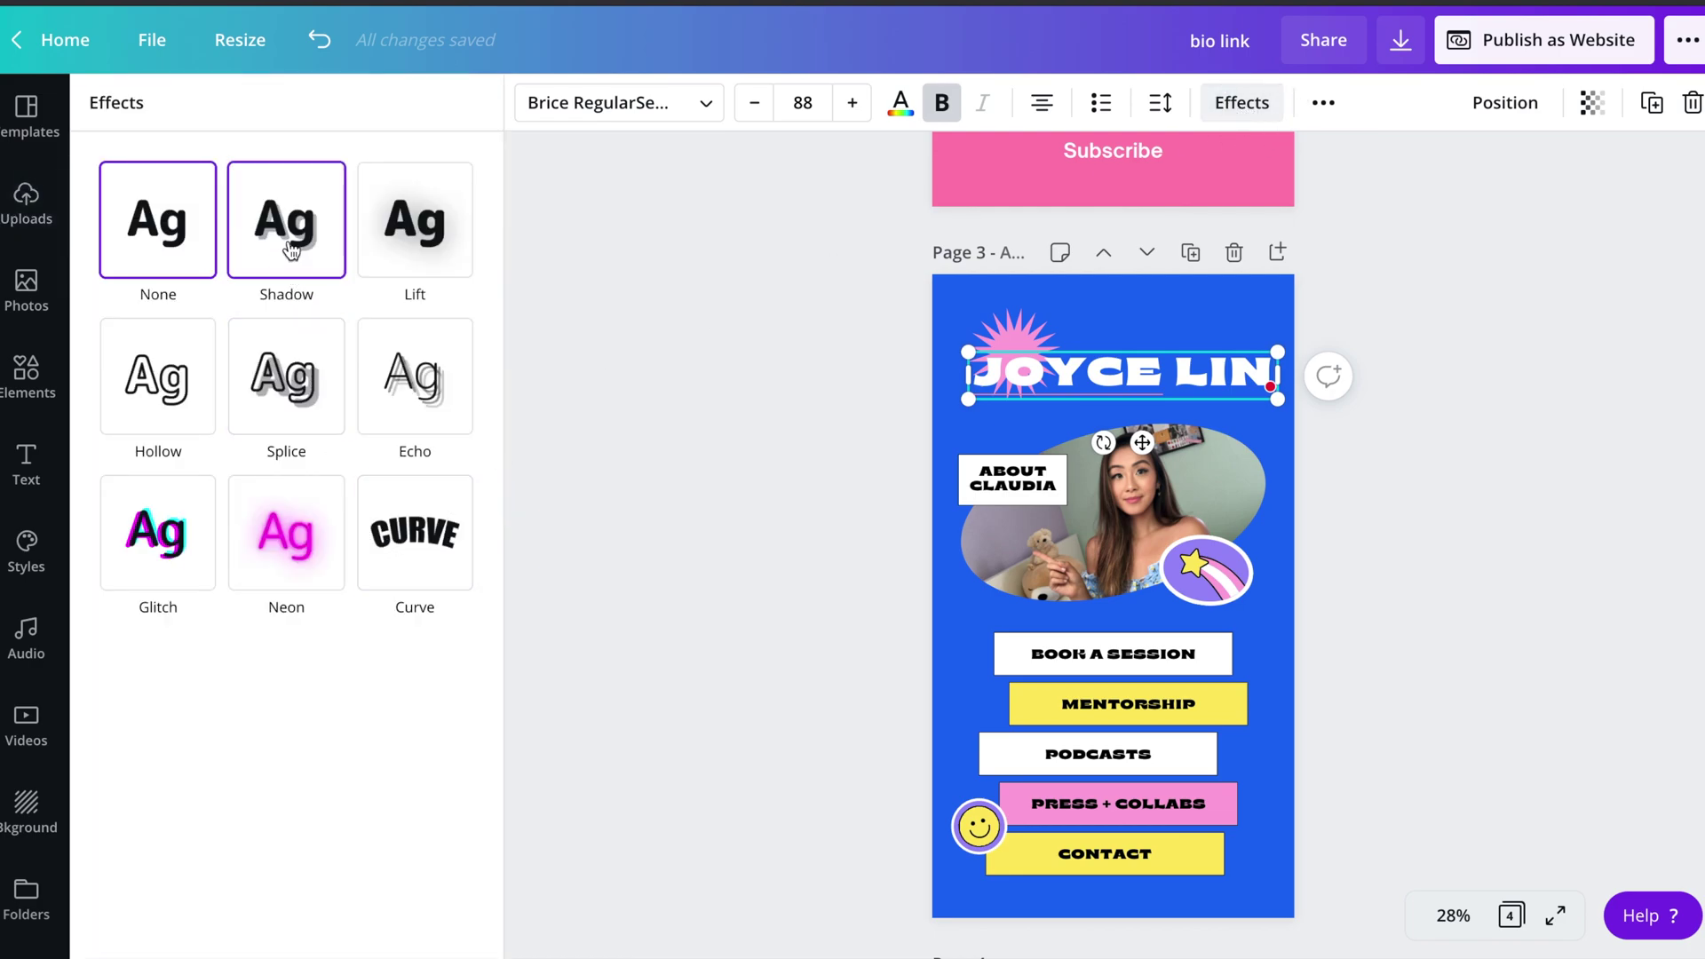
pyautogui.click(428, 229)
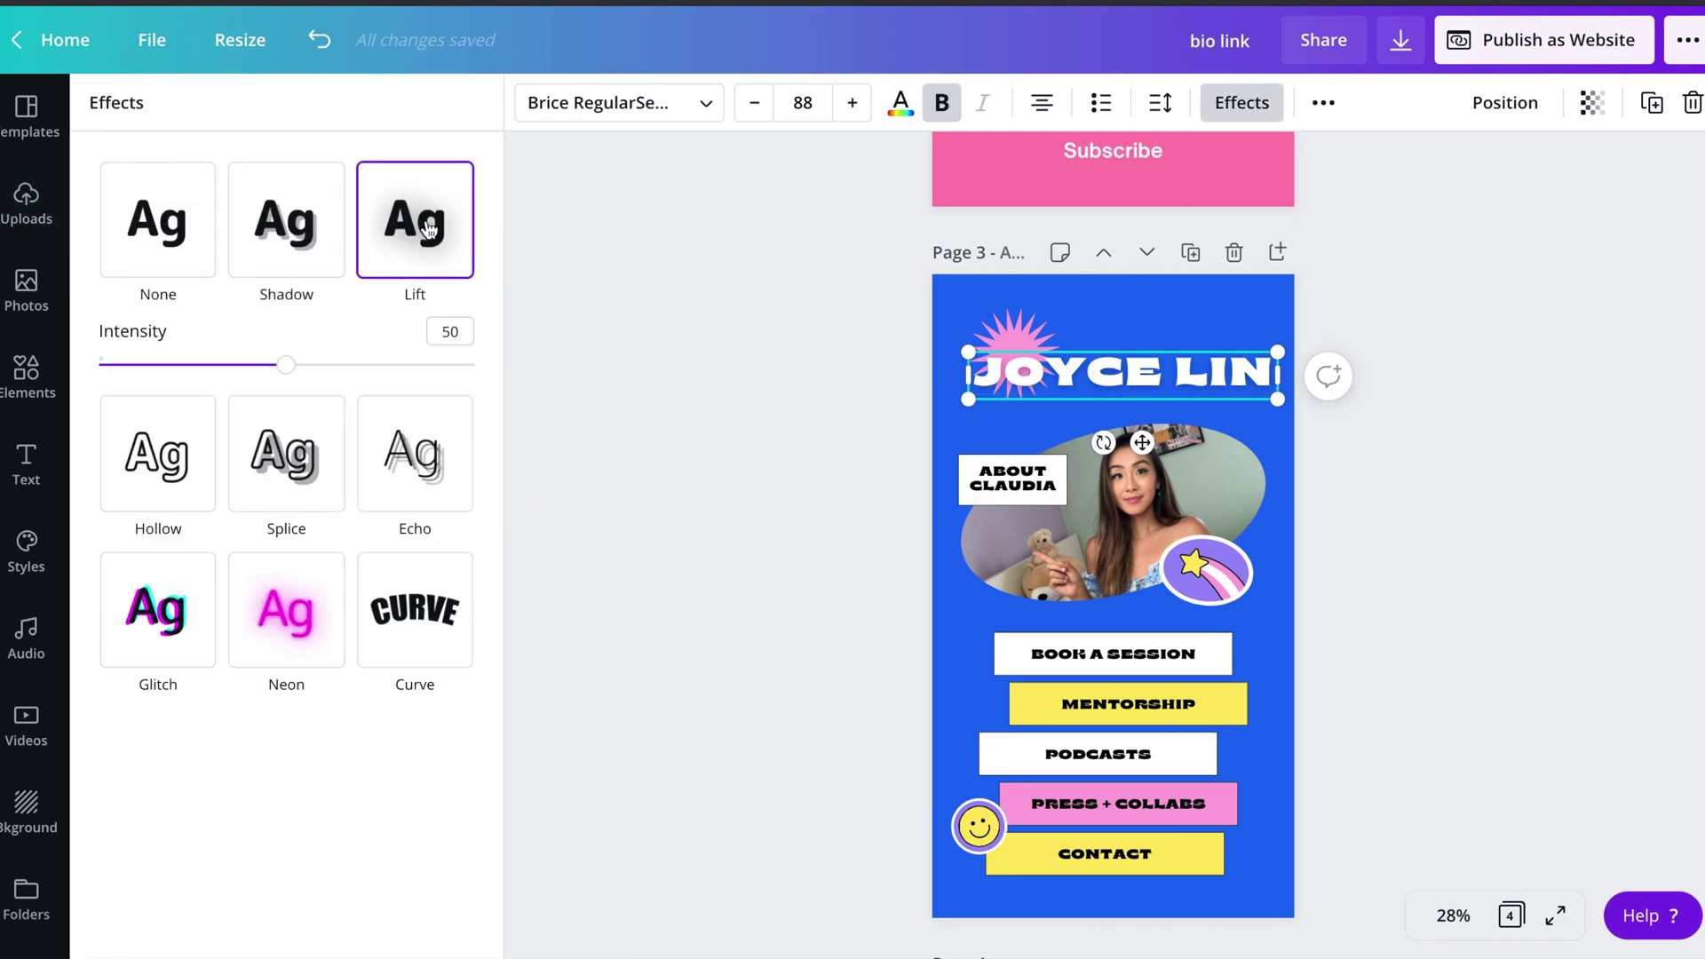
pyautogui.click(192, 479)
pyautogui.click(285, 399)
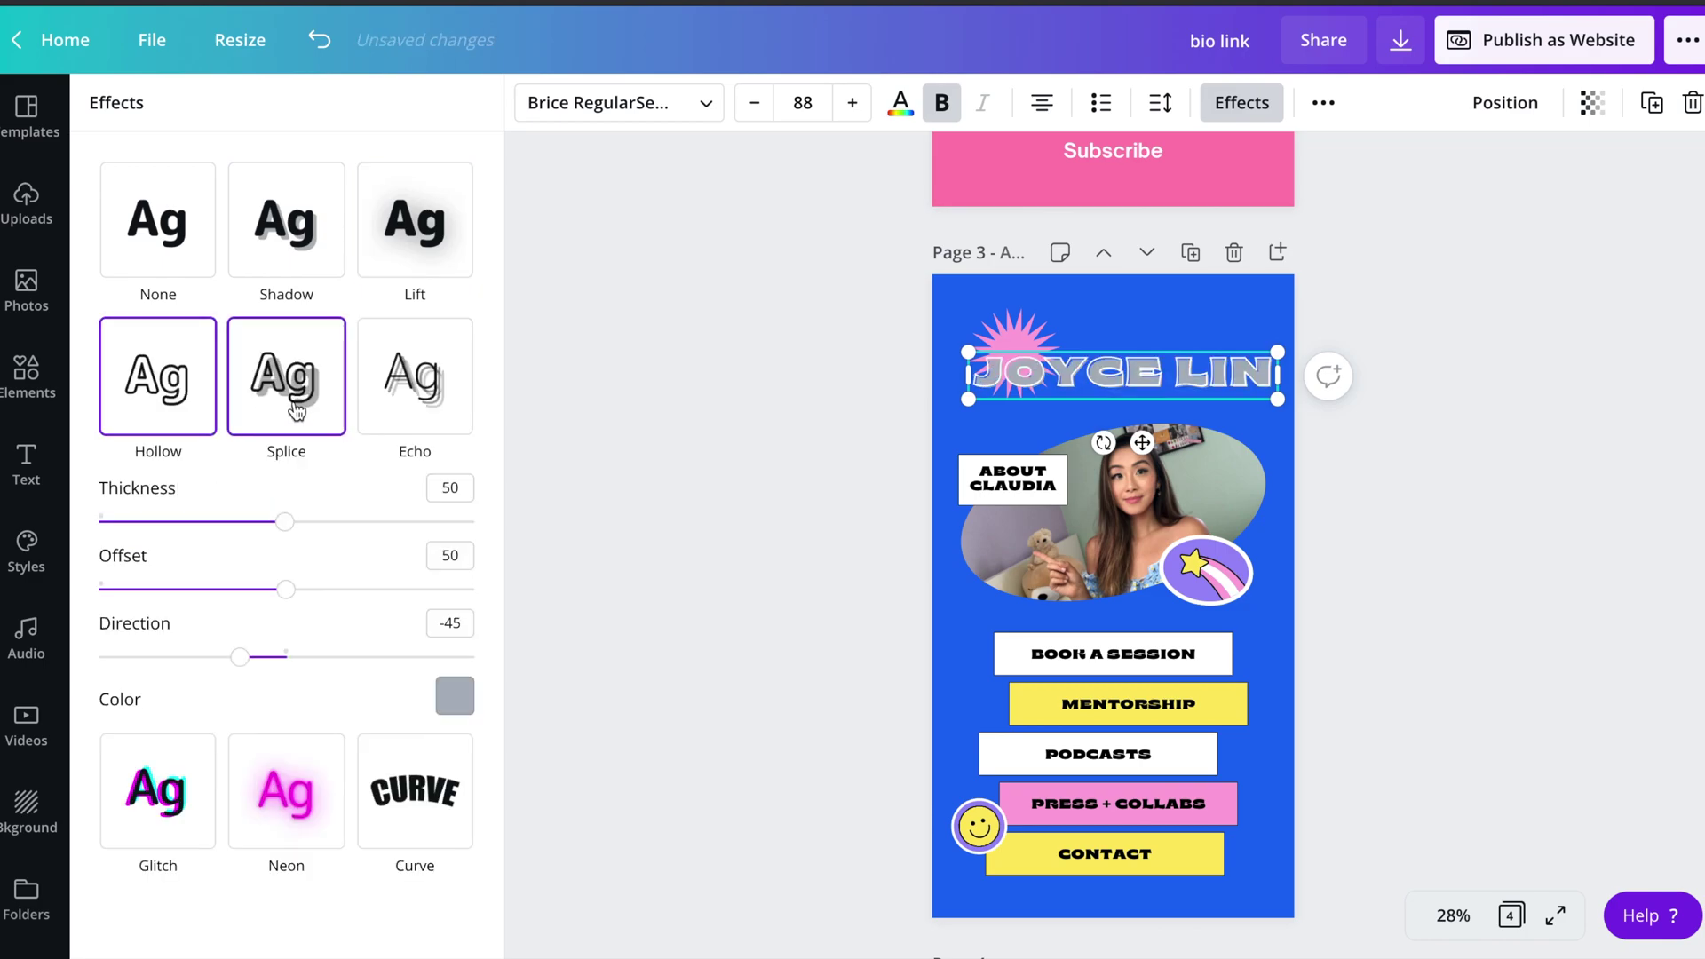
pyautogui.click(399, 407)
pyautogui.click(165, 748)
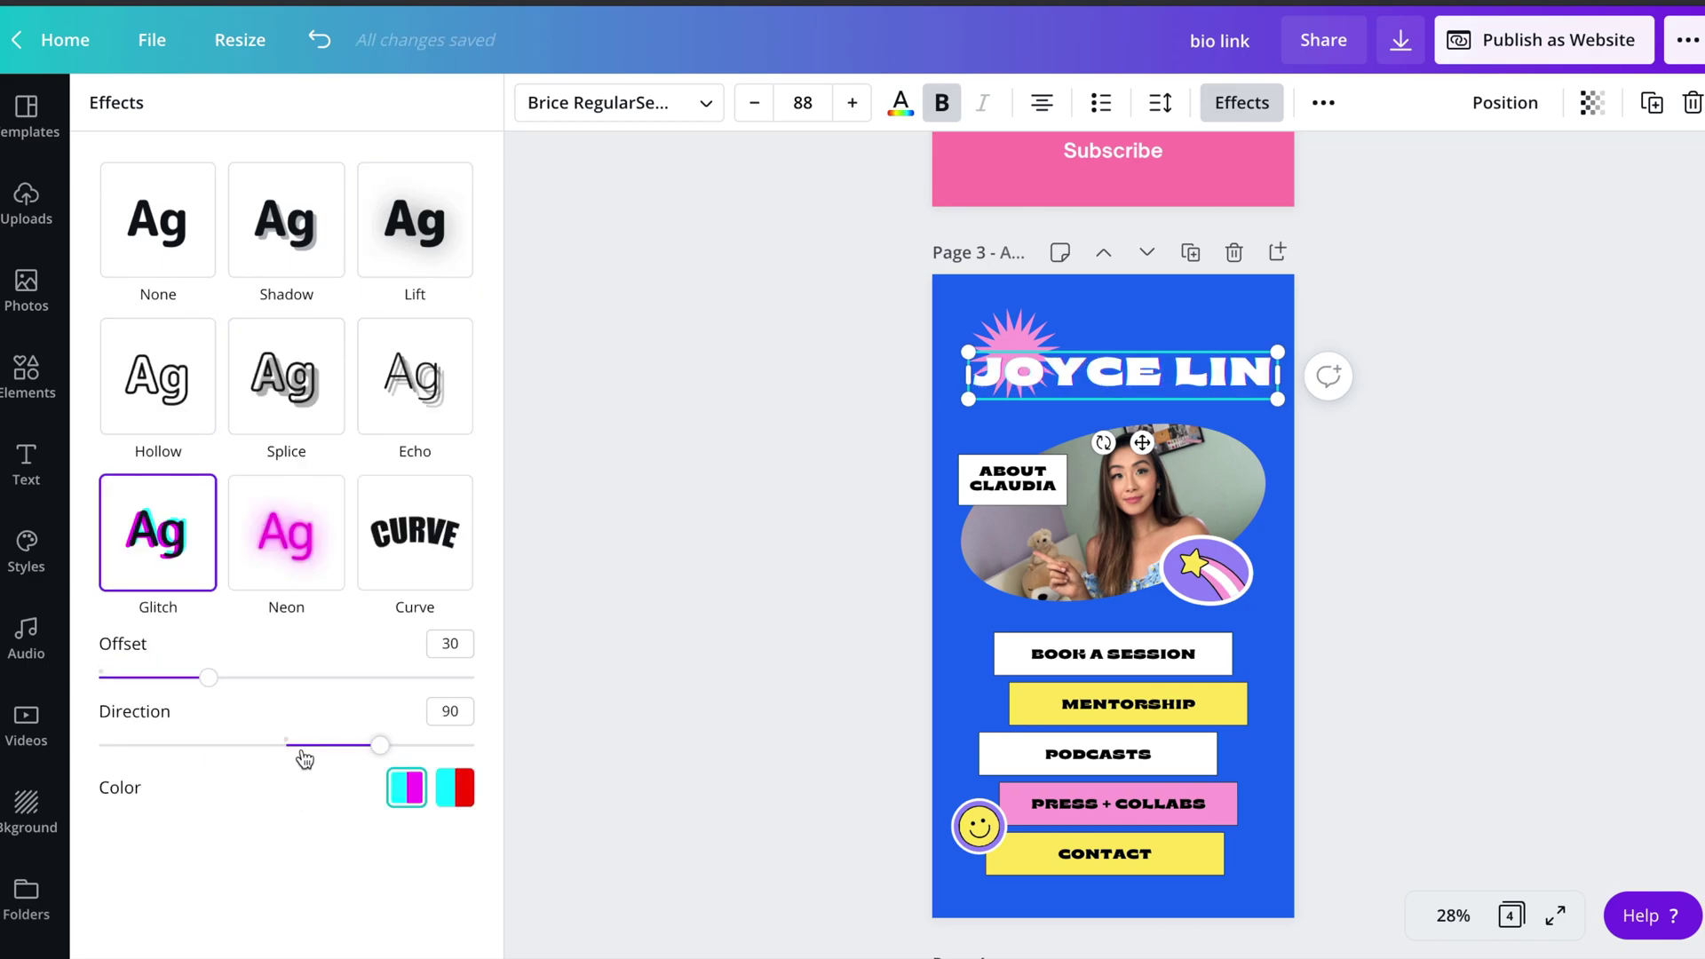
pyautogui.click(297, 575)
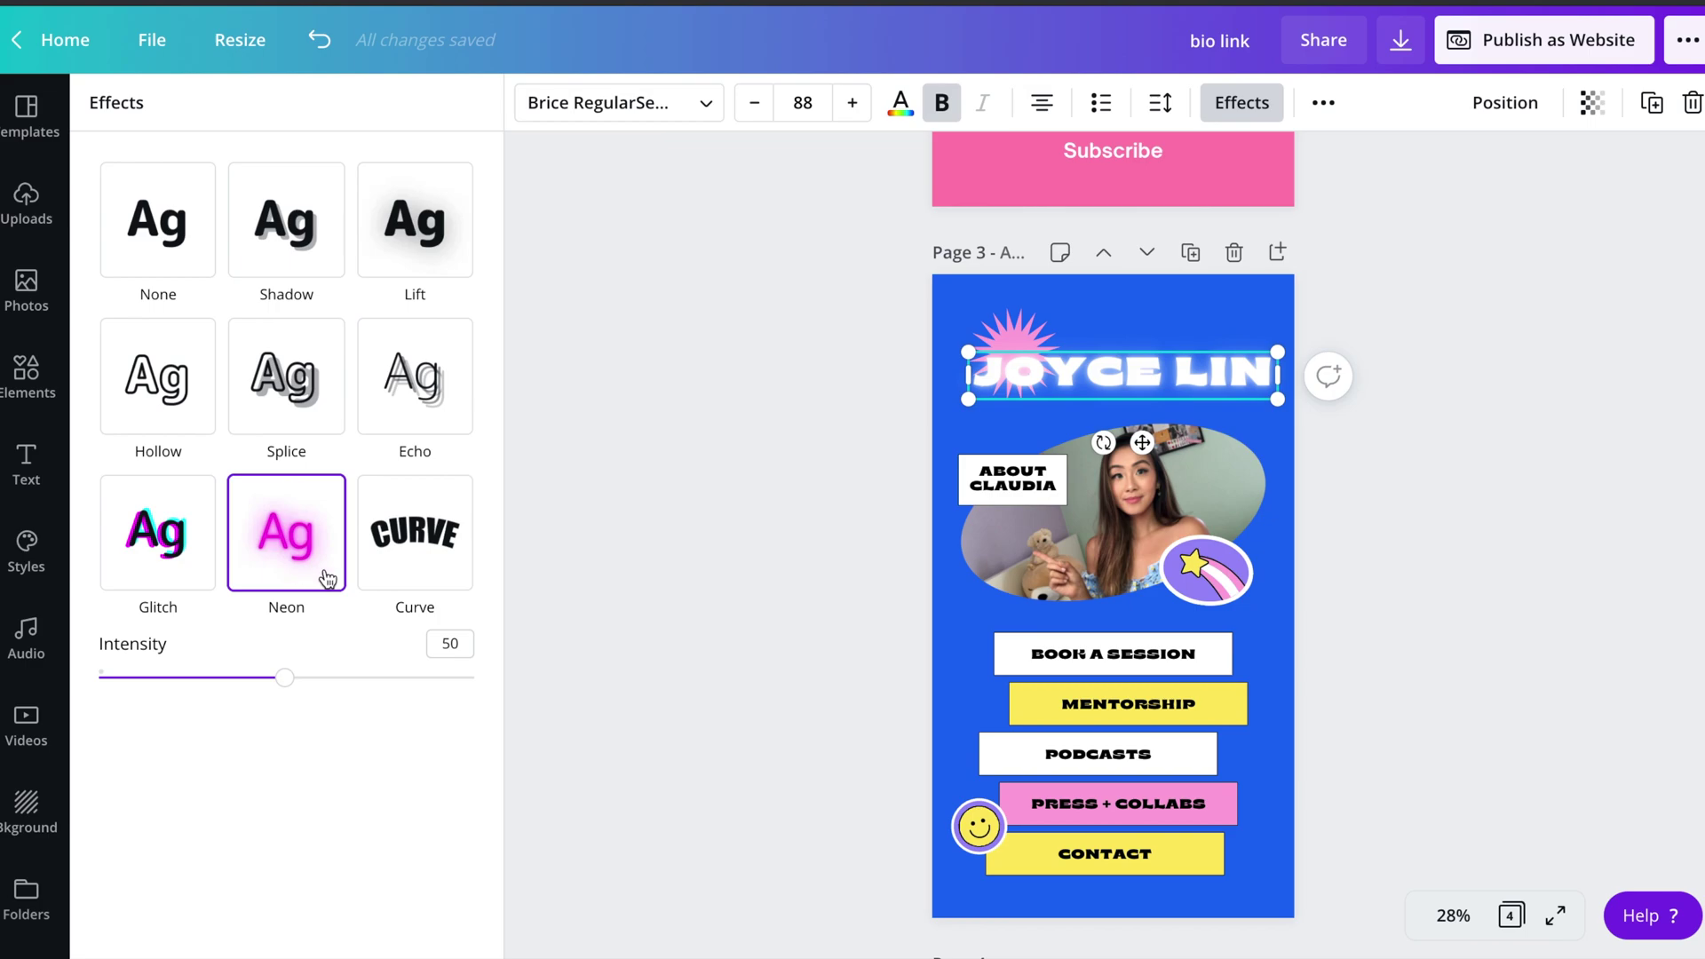
pyautogui.click(424, 569)
pyautogui.click(352, 678)
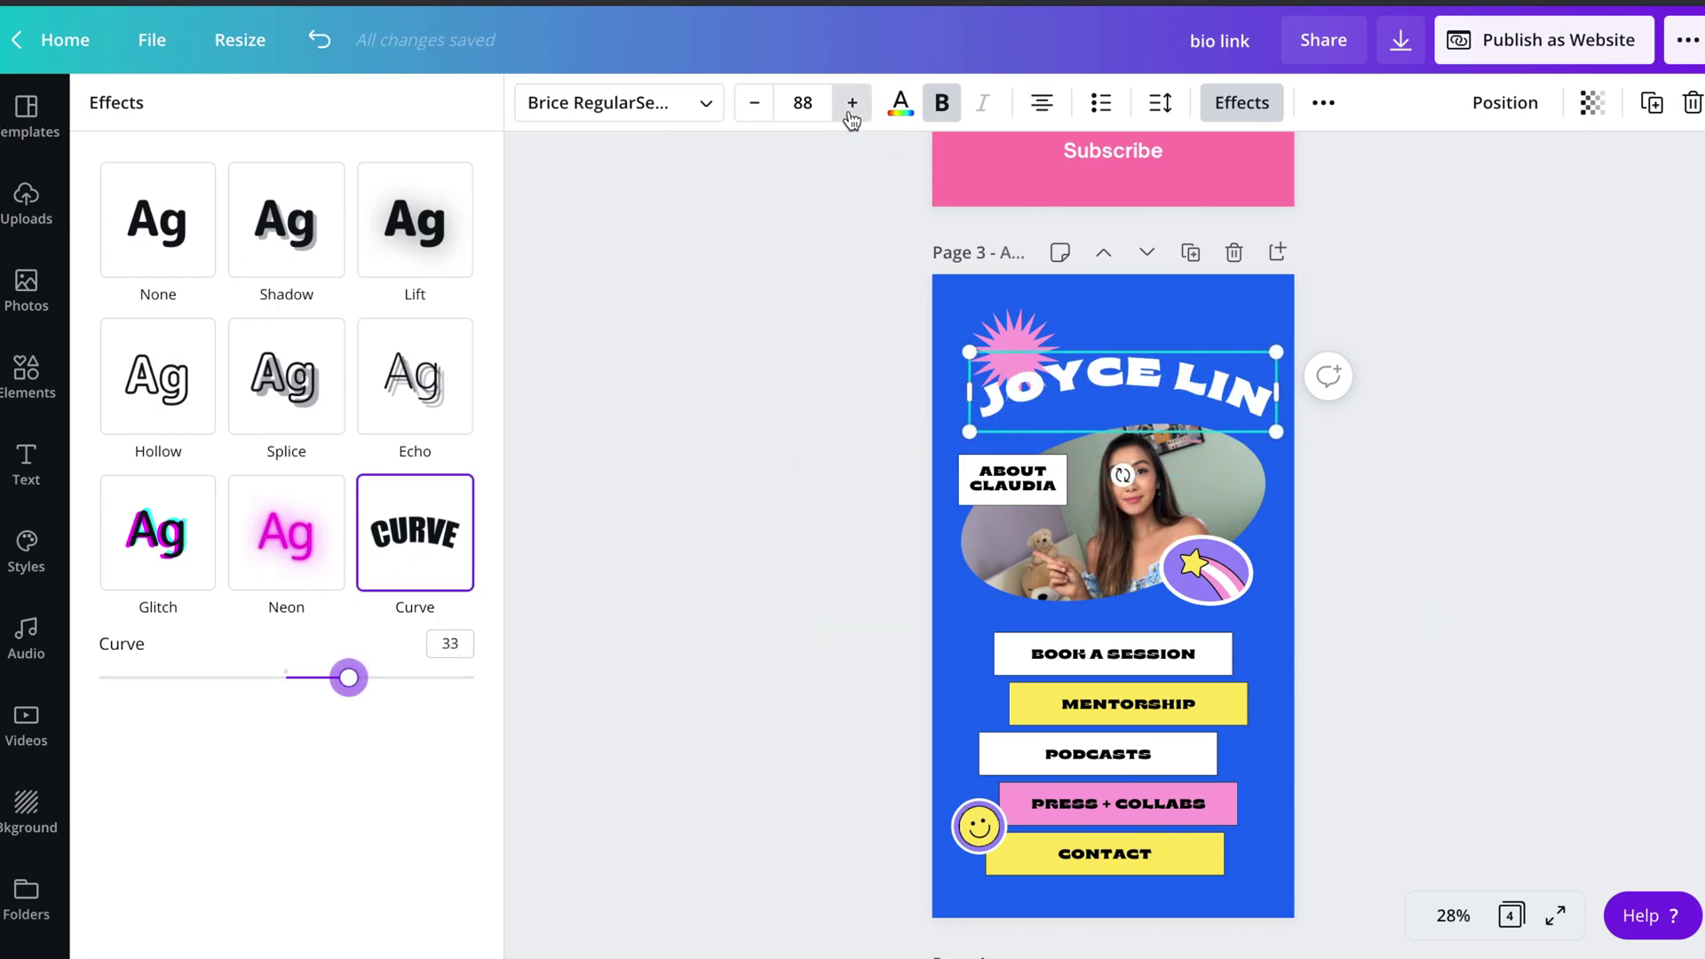
pyautogui.click(802, 102)
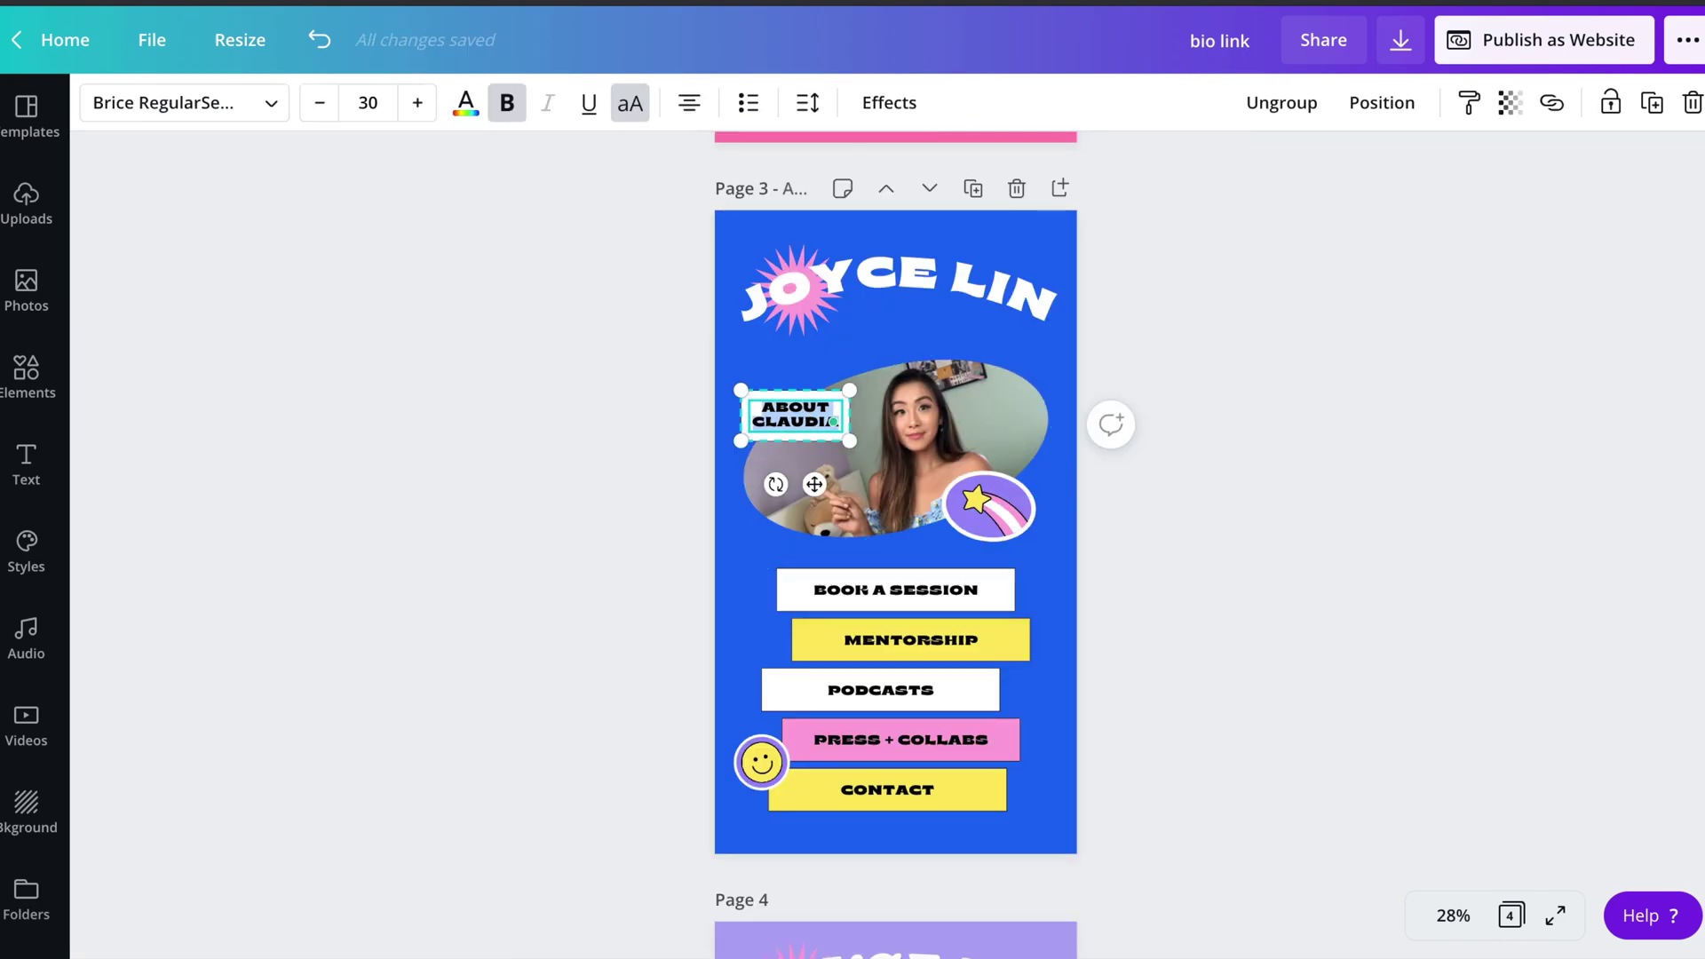
# - Label the photo box 'CLICK ME :)' and change the page background to light lavender
pyautogui.write('CLICK M')
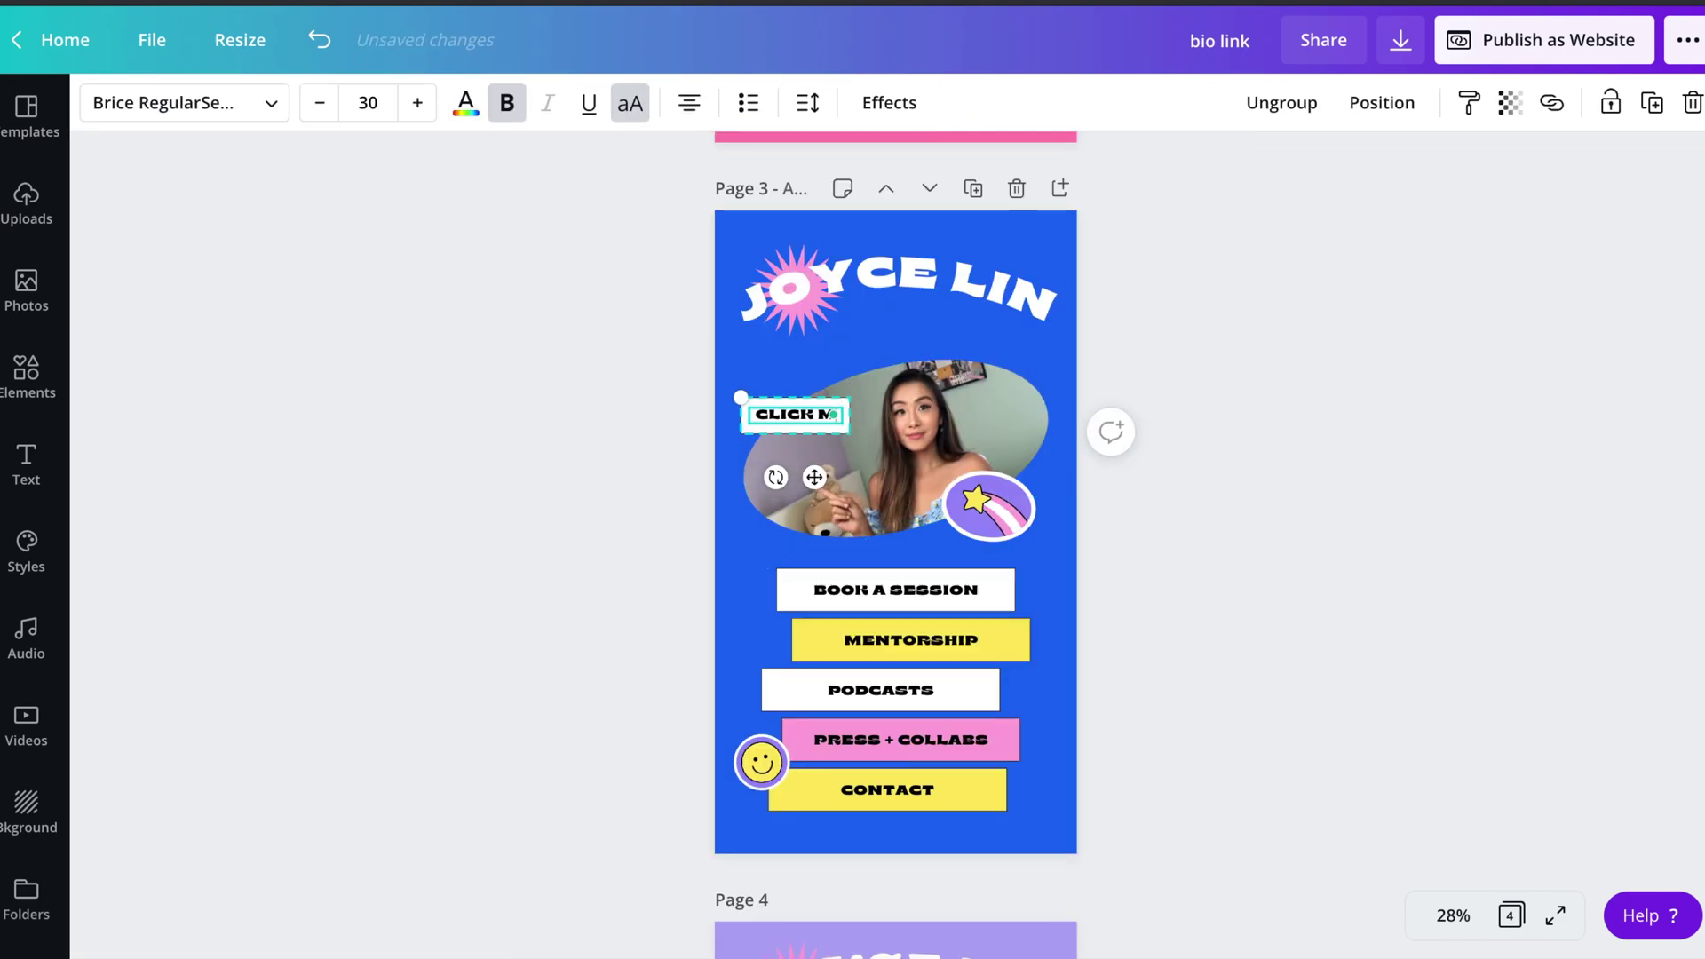
pyautogui.write('E :')
pyautogui.click(1229, 311)
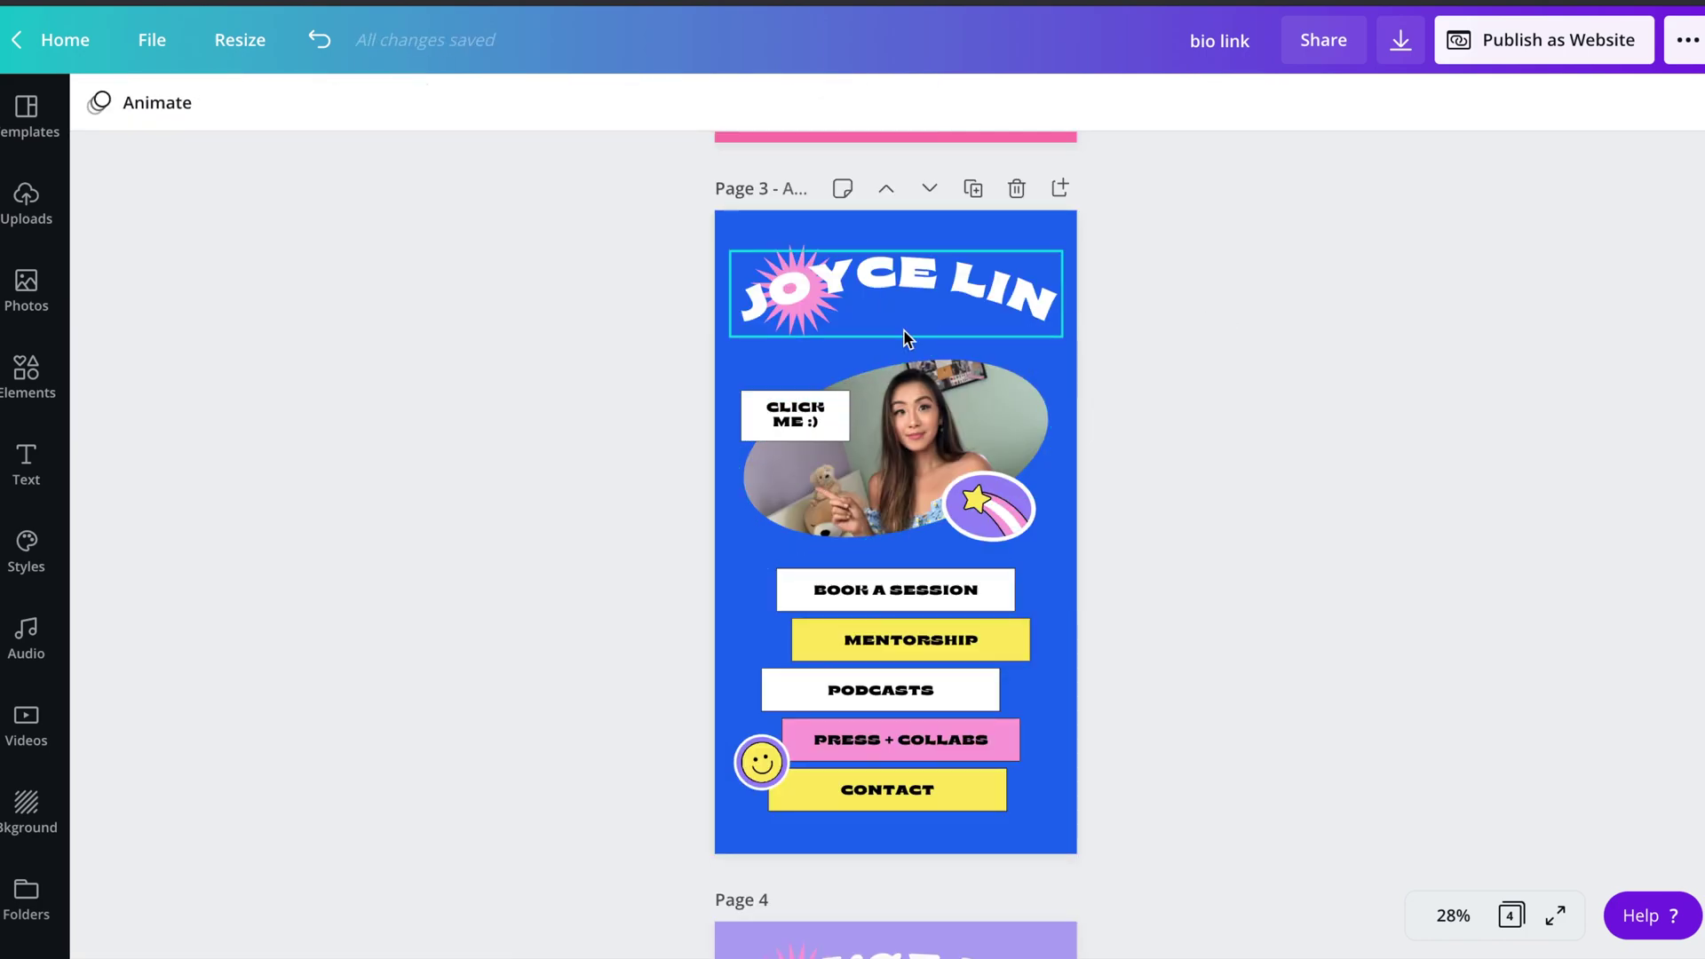
pyautogui.click(761, 374)
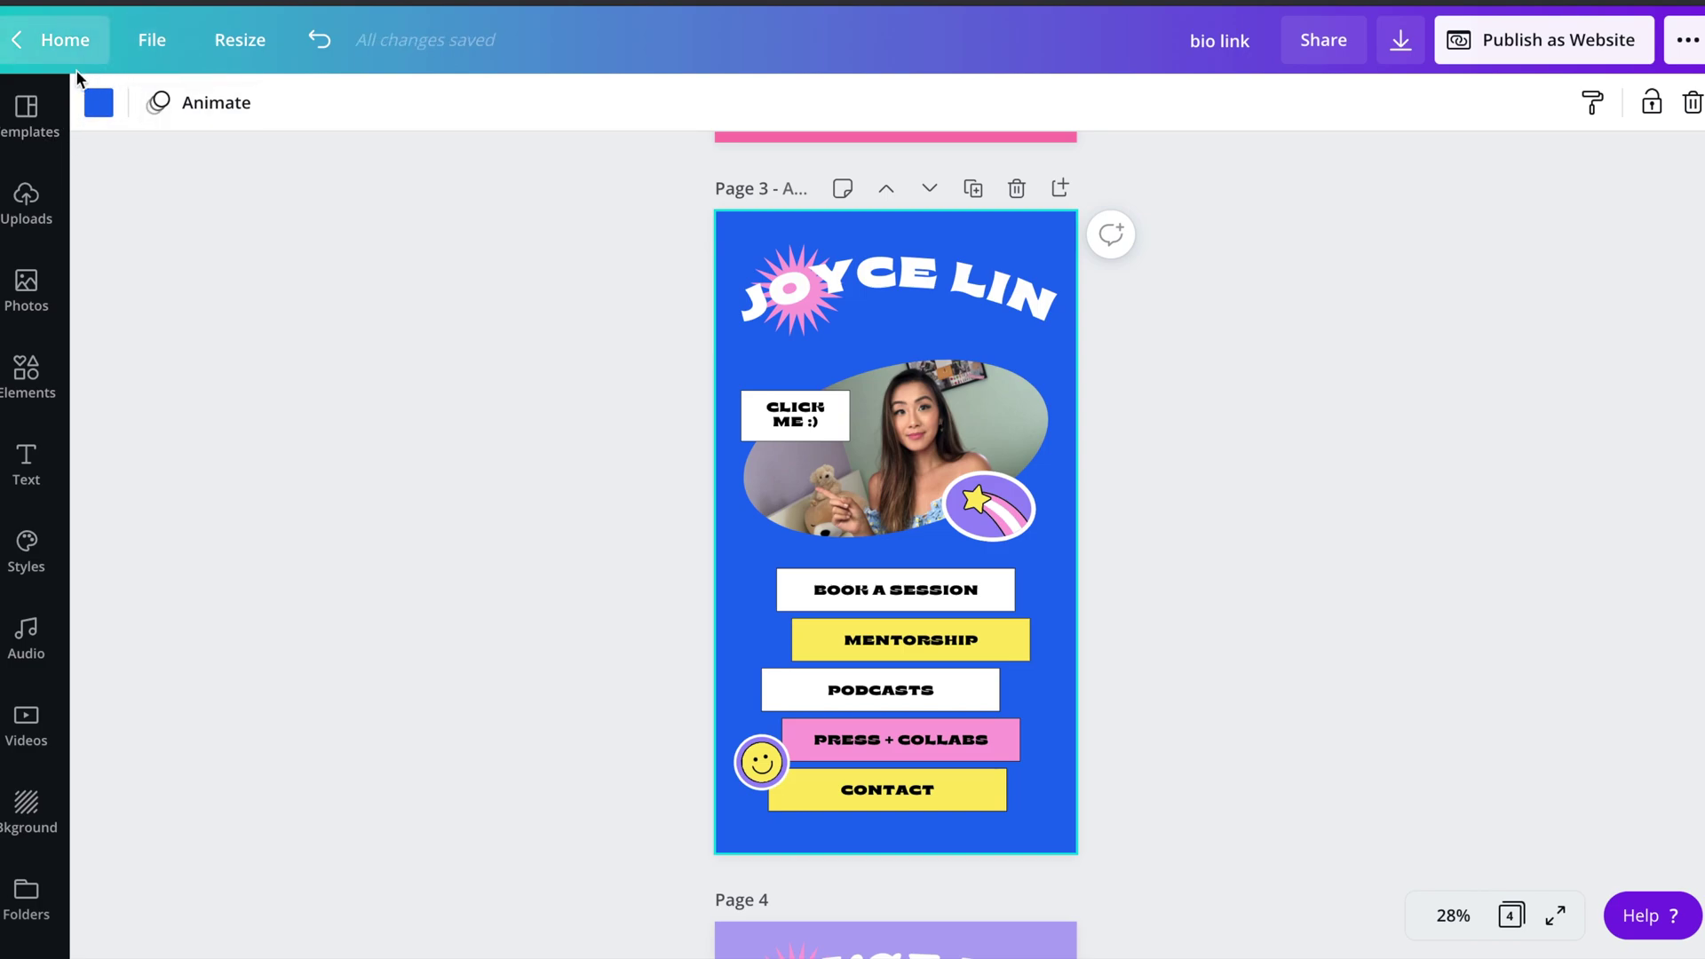
pyautogui.click(102, 108)
pyautogui.click(124, 408)
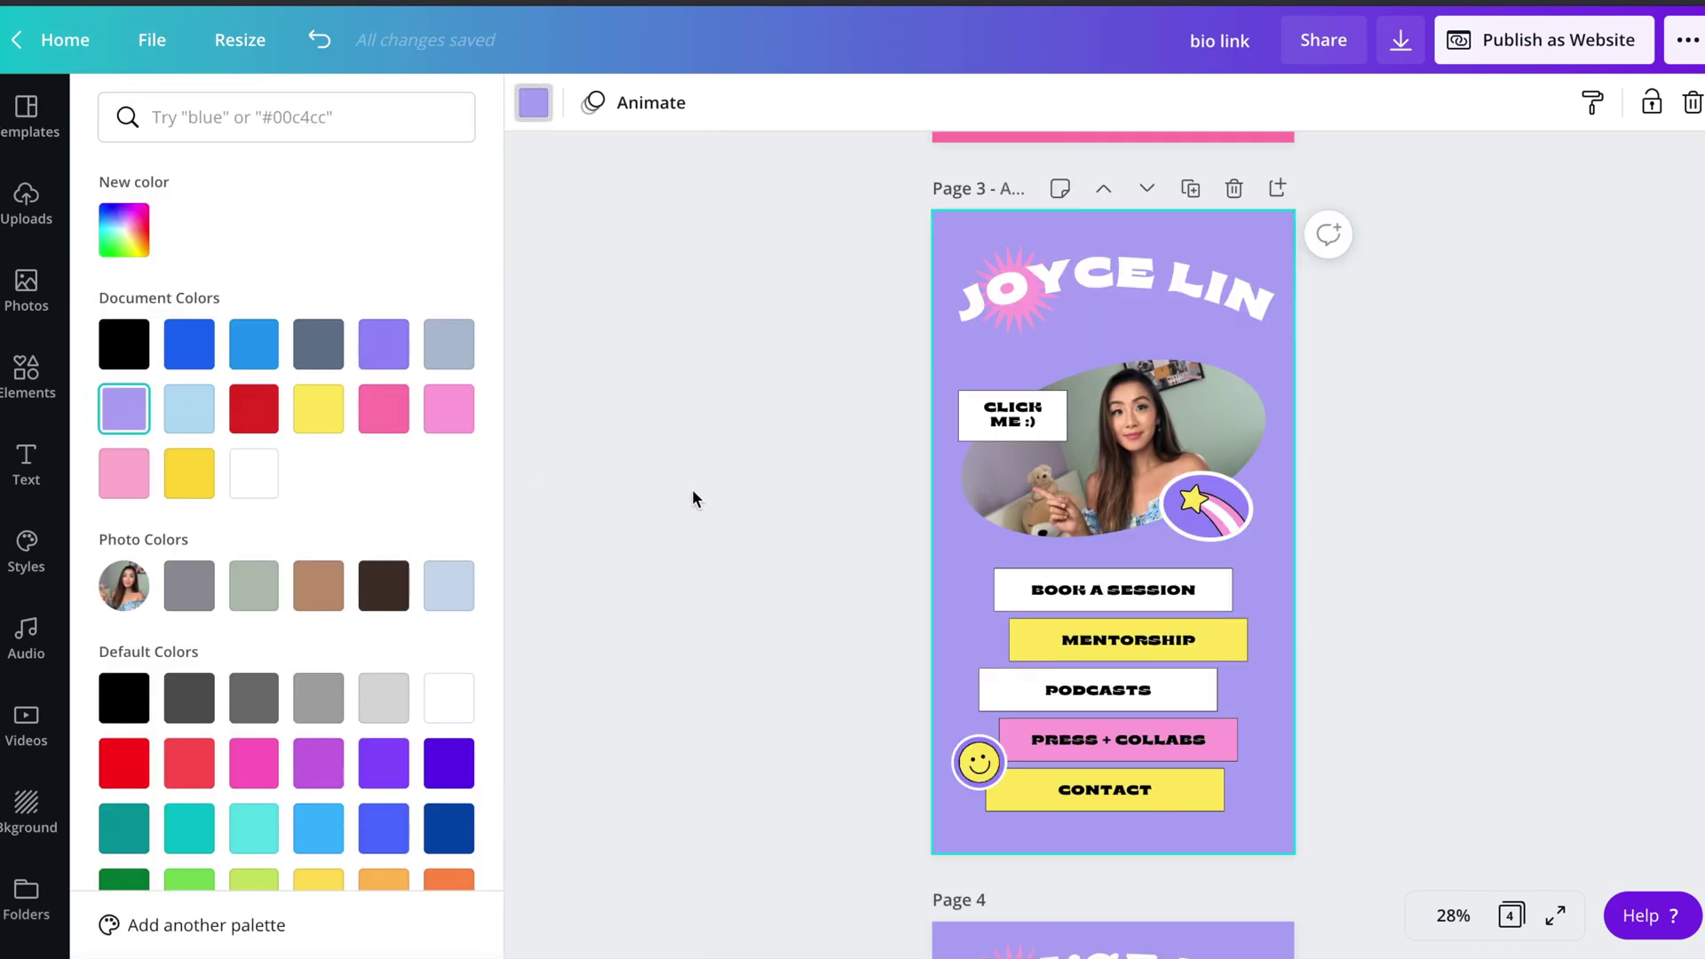
pyautogui.click(129, 233)
pyautogui.moveTo(335, 324); pyautogui.dragTo(213, 305)
pyautogui.click(403, 243)
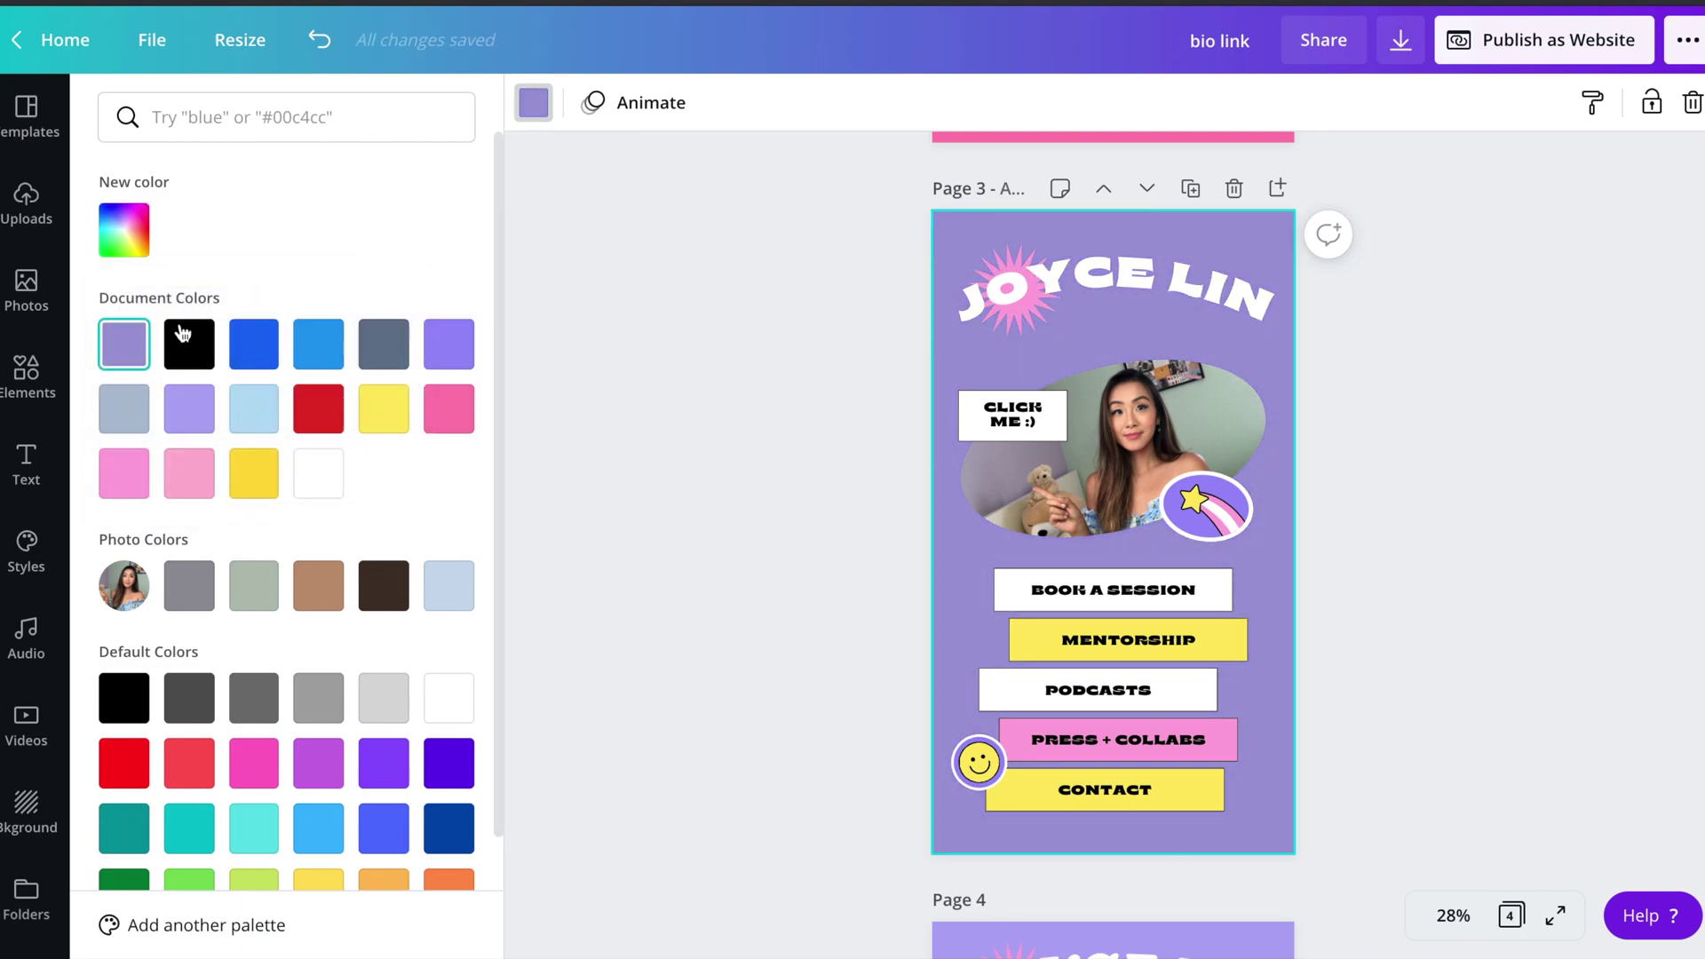
pyautogui.click(186, 411)
pyautogui.click(871, 415)
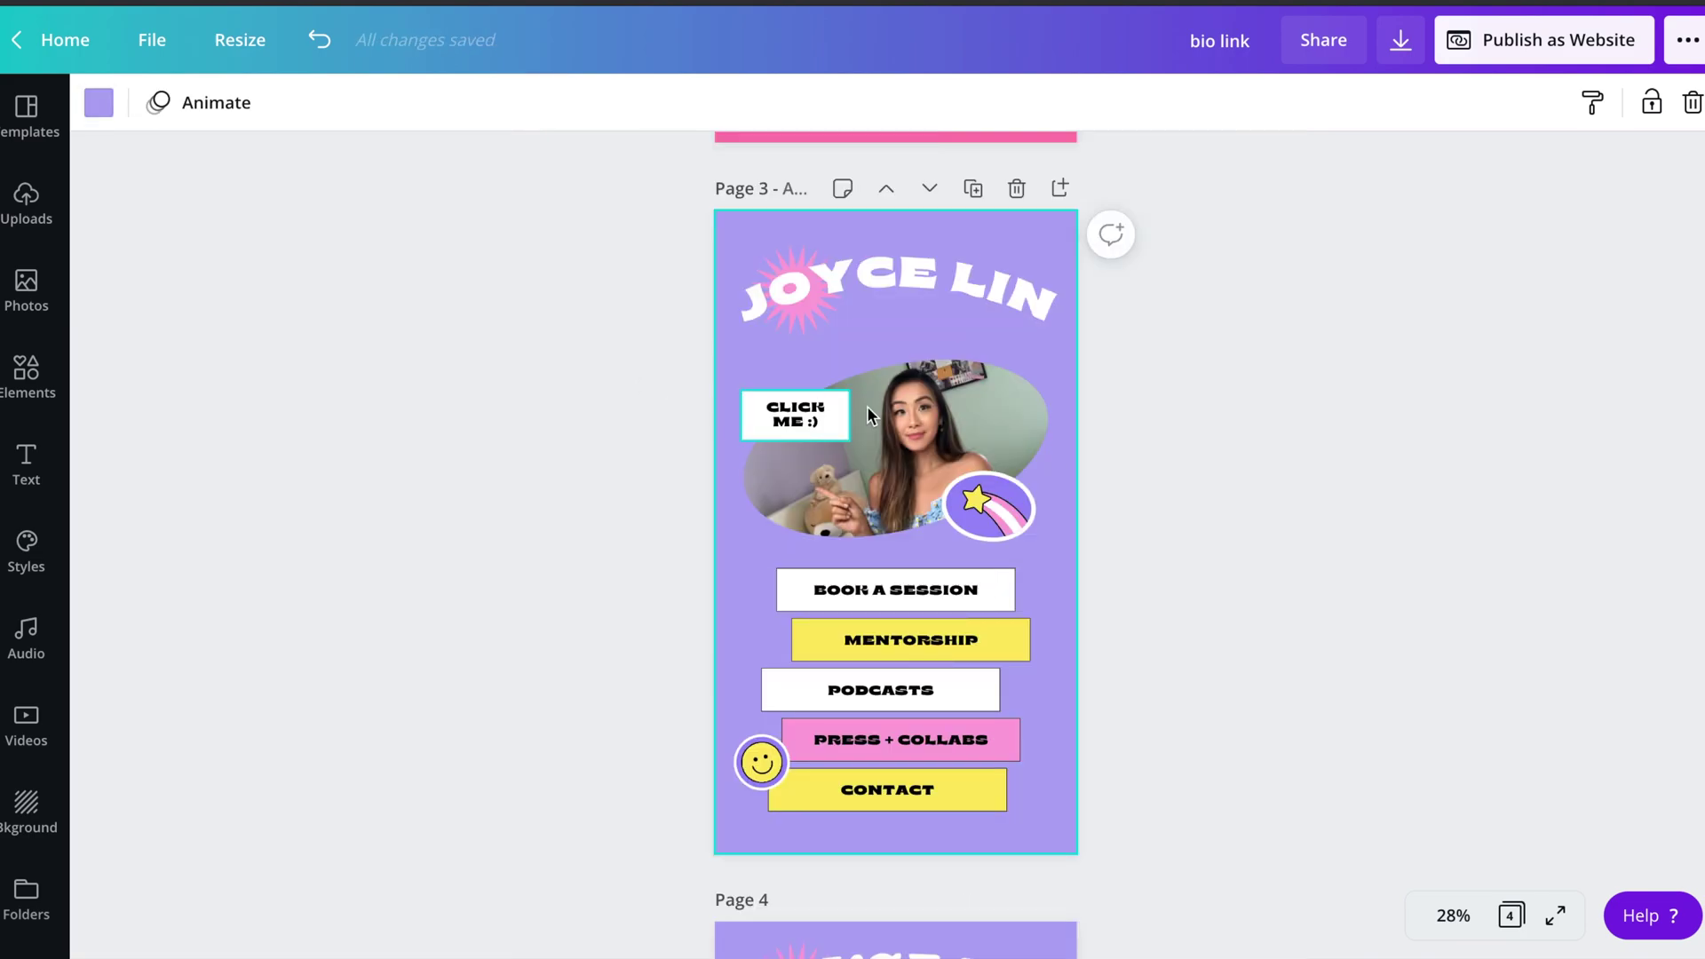
pyautogui.click(815, 415)
# - Move the photo group and link buttons higher, nudging the CLICK ME box and star sticker
pyautogui.keyDown('shift'); pyautogui.click(930, 600); pyautogui.keyUp('shift')
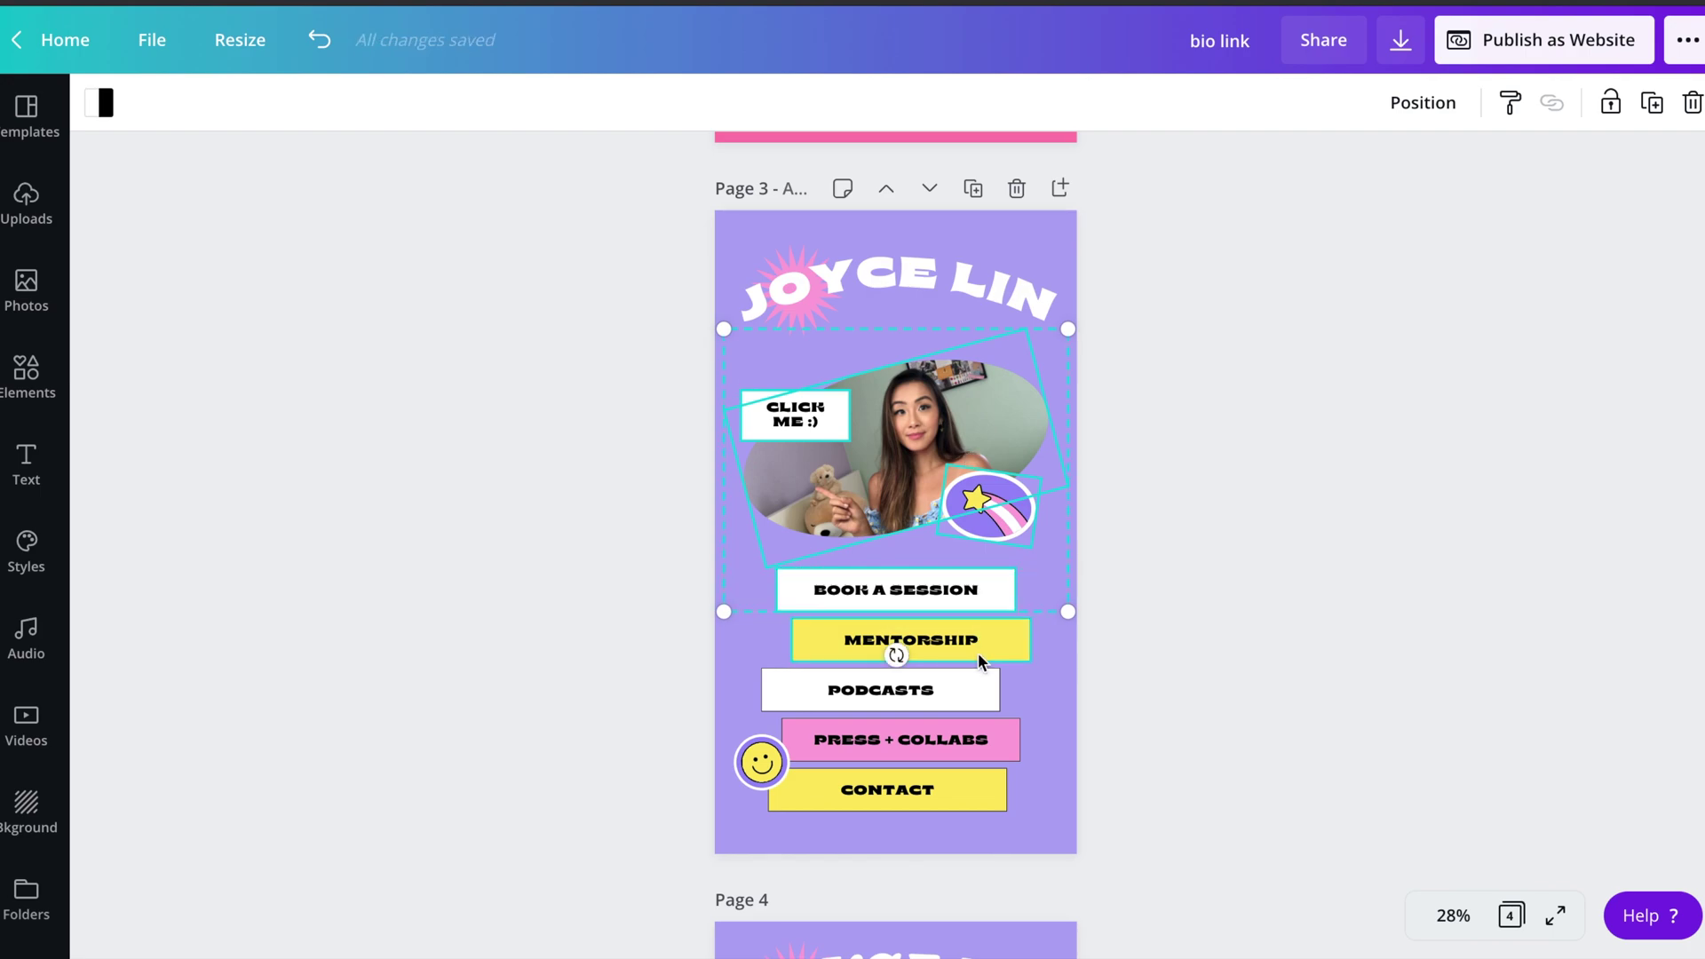
pyautogui.keyDown('shift'); pyautogui.click(978, 652); pyautogui.keyUp('shift')
pyautogui.keyDown('shift'); pyautogui.click(961, 697); pyautogui.keyUp('shift')
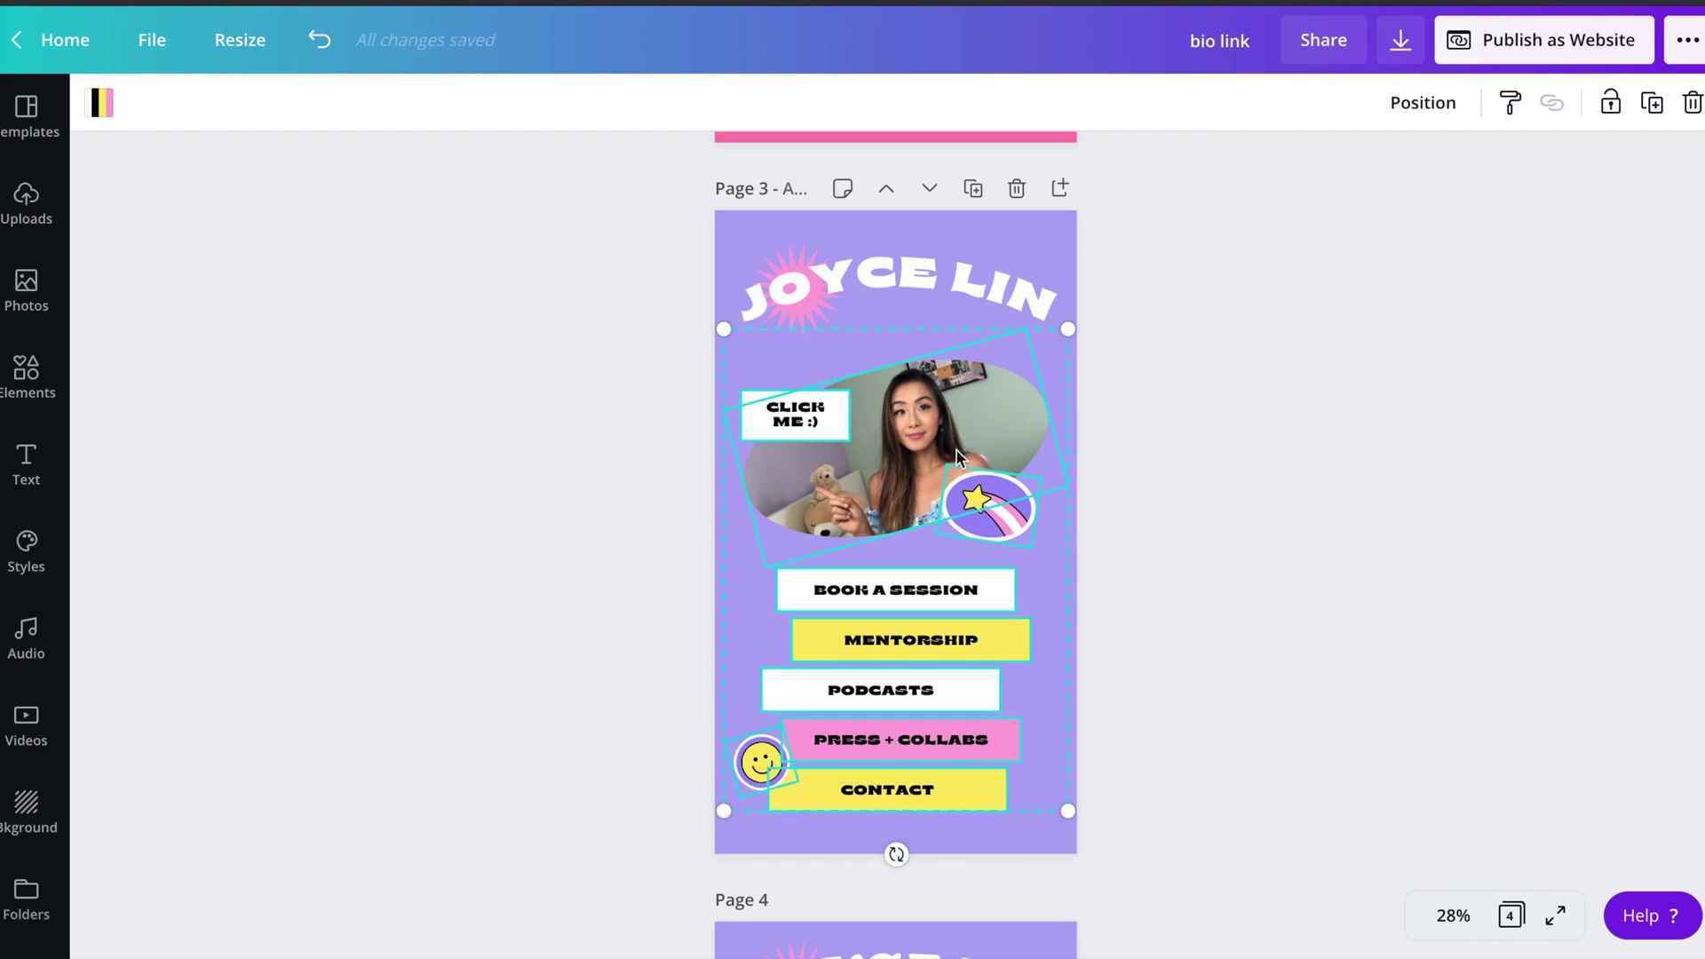
pyautogui.moveTo(956, 457); pyautogui.dragTo(959, 426)
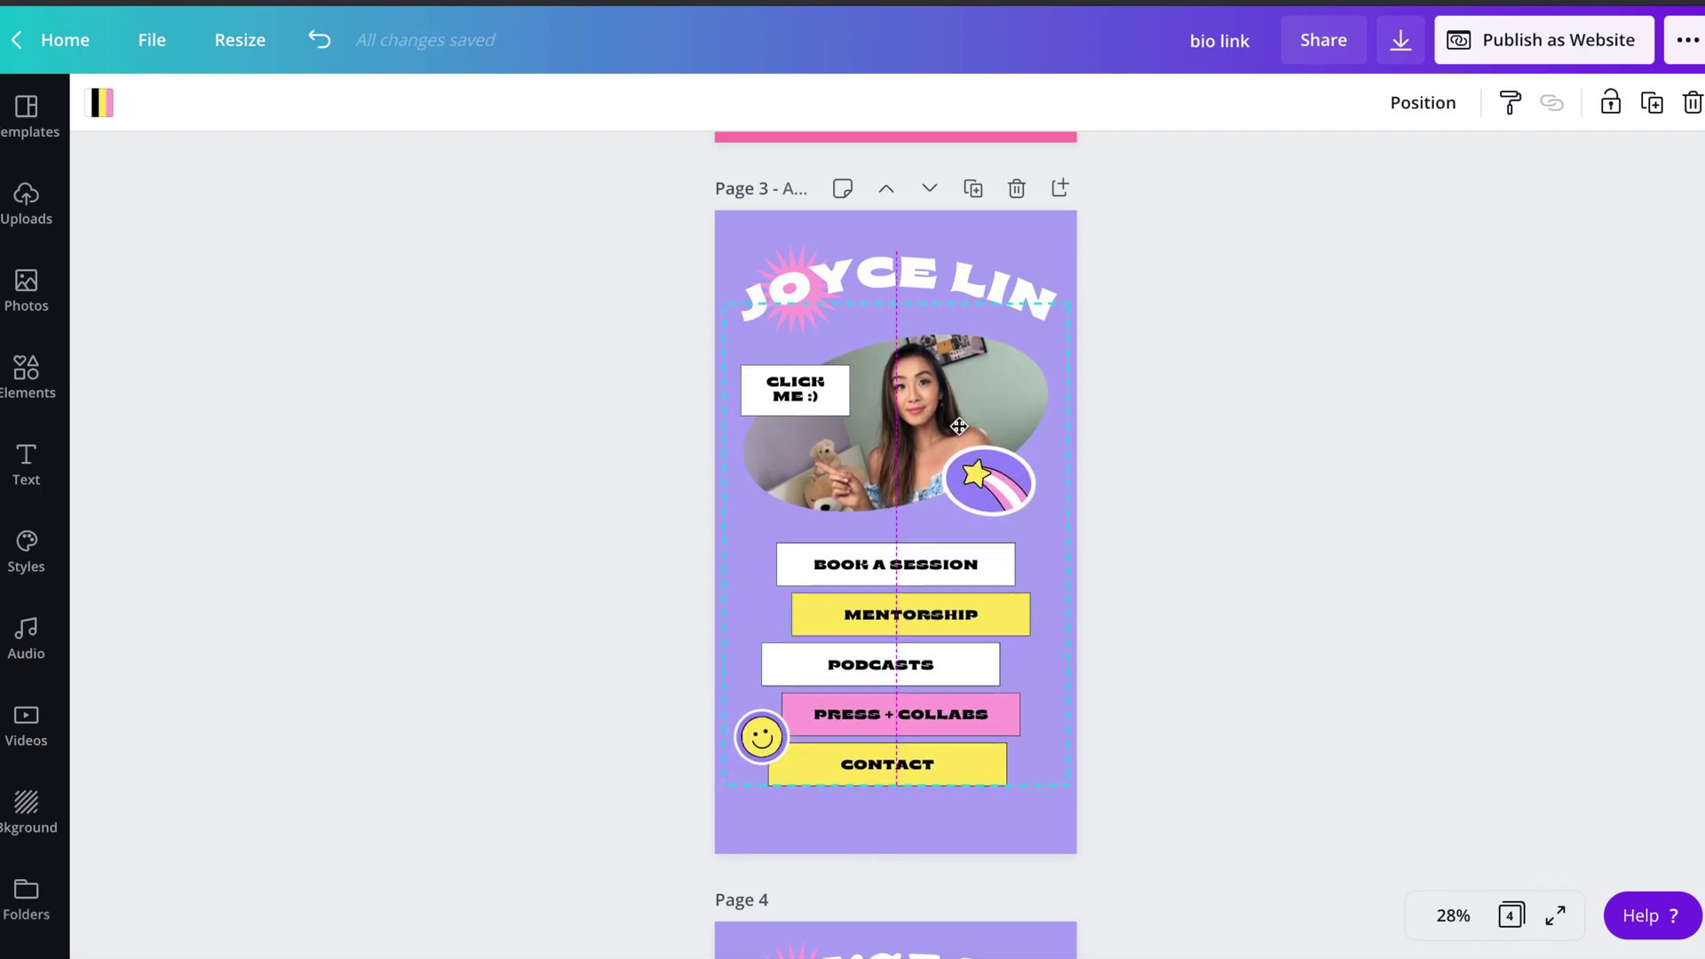
pyautogui.click(1271, 457)
pyautogui.moveTo(772, 408); pyautogui.dragTo(760, 442)
pyautogui.click(1108, 430)
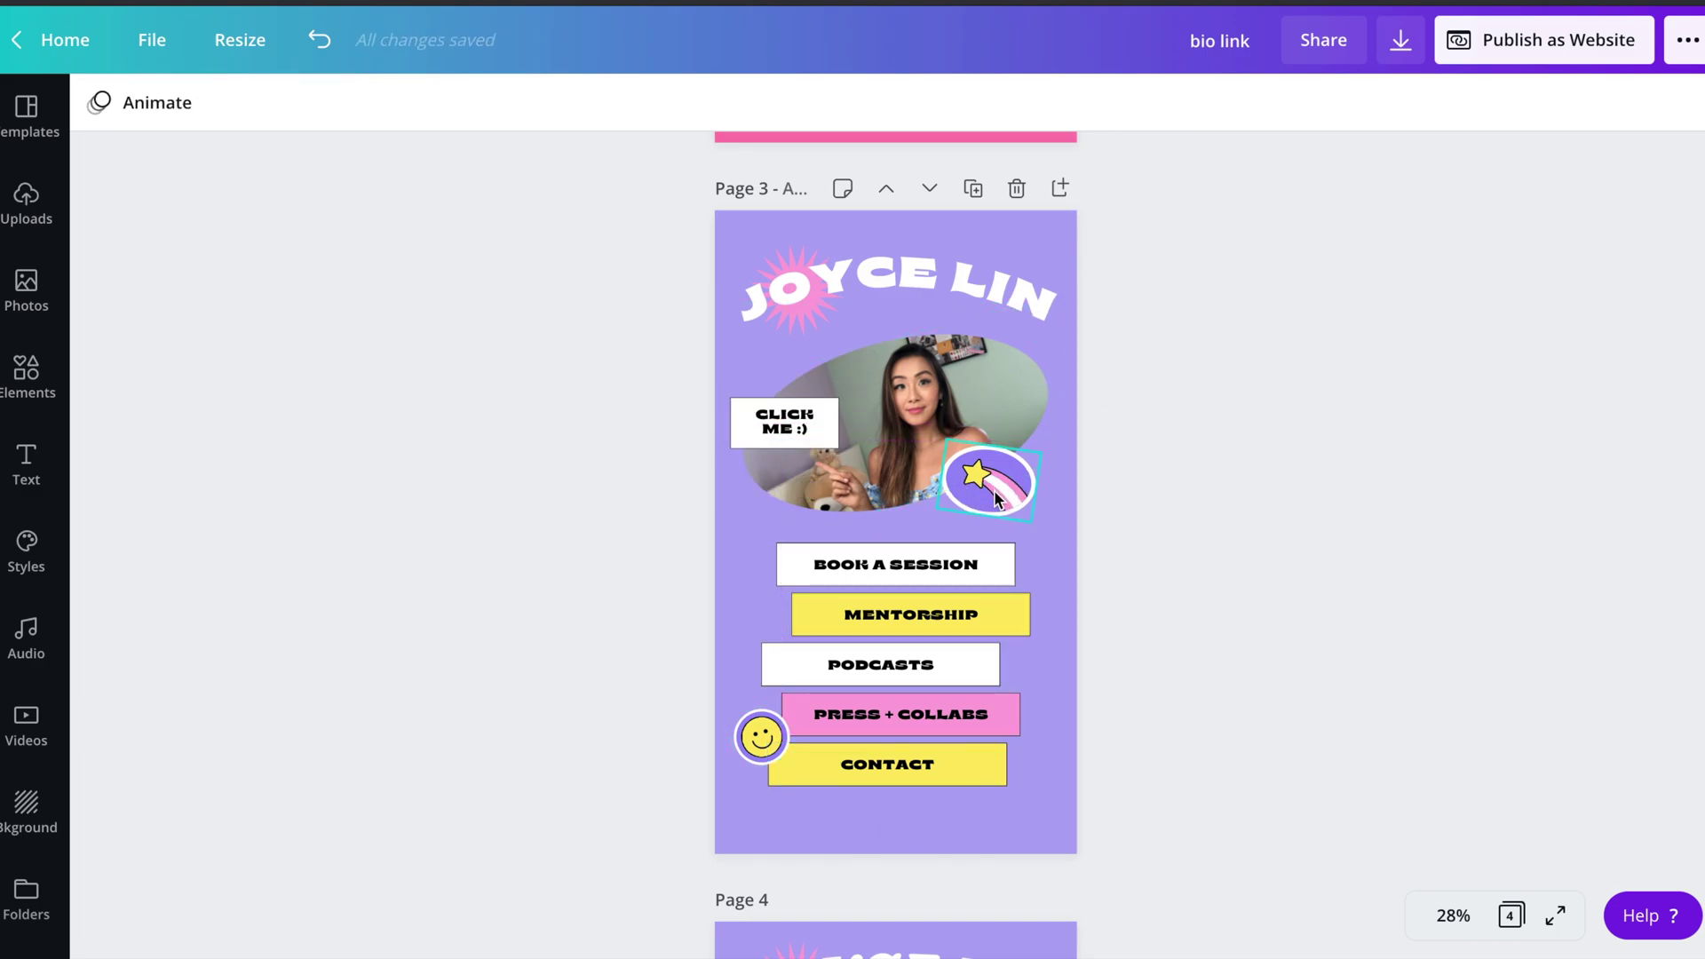
pyautogui.moveTo(994, 488); pyautogui.dragTo(1012, 488)
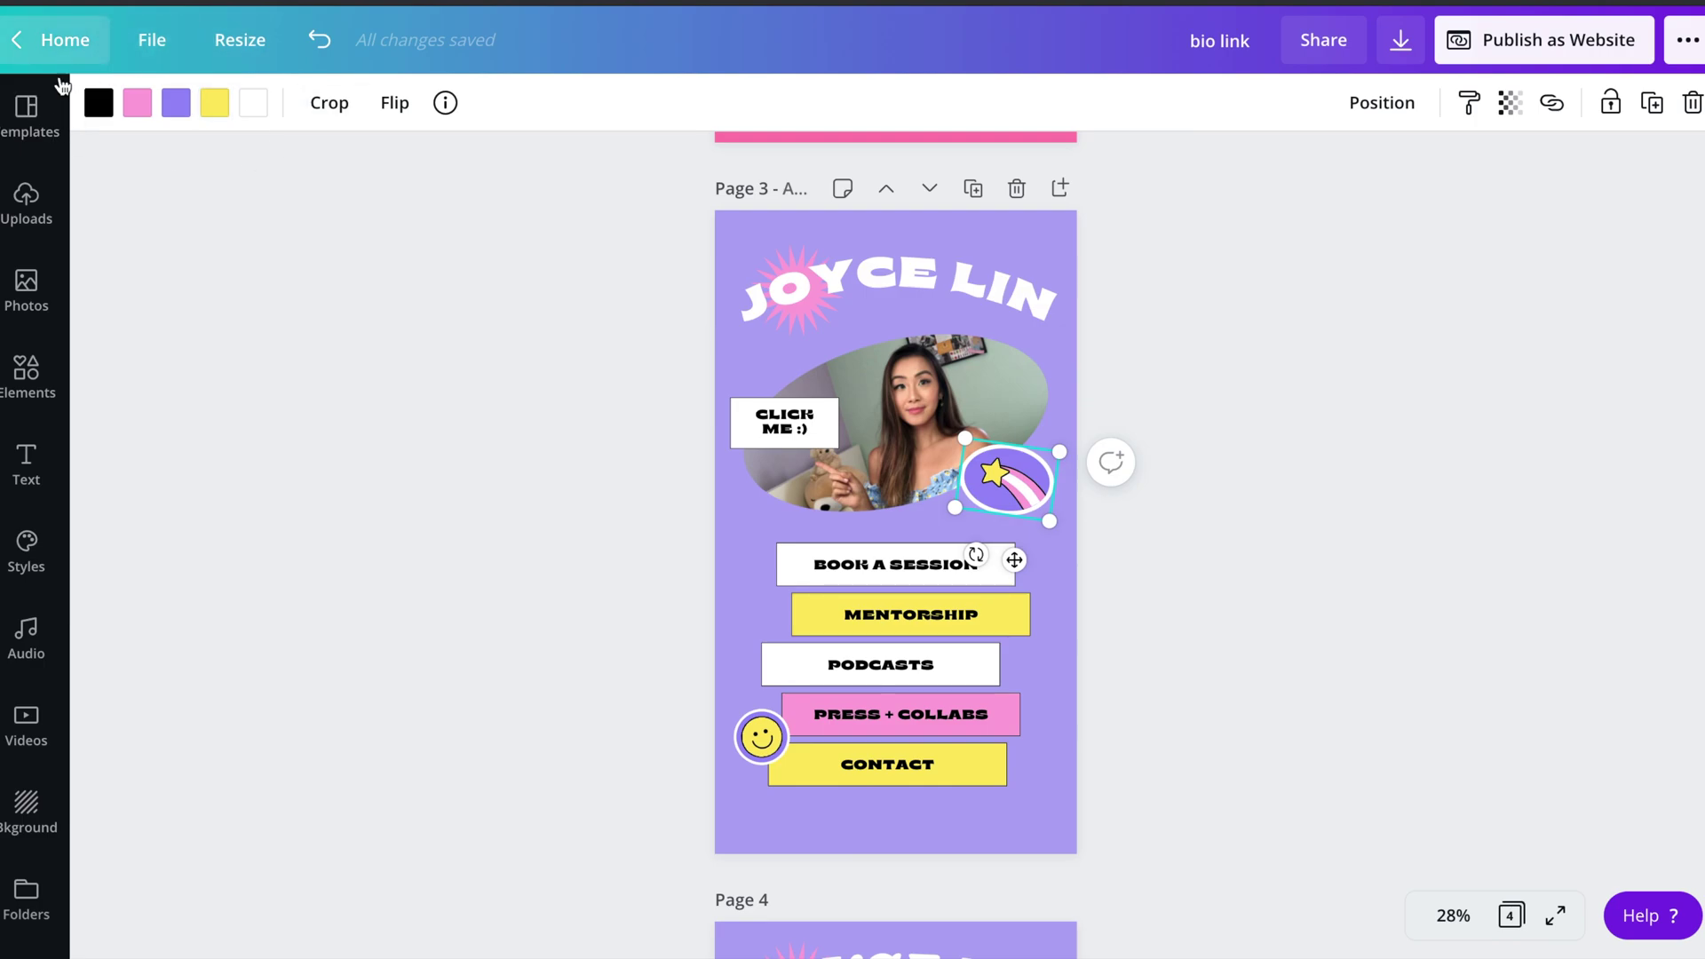
# - Recolour the star sticker light blue
pyautogui.click(166, 103)
pyautogui.click(118, 408)
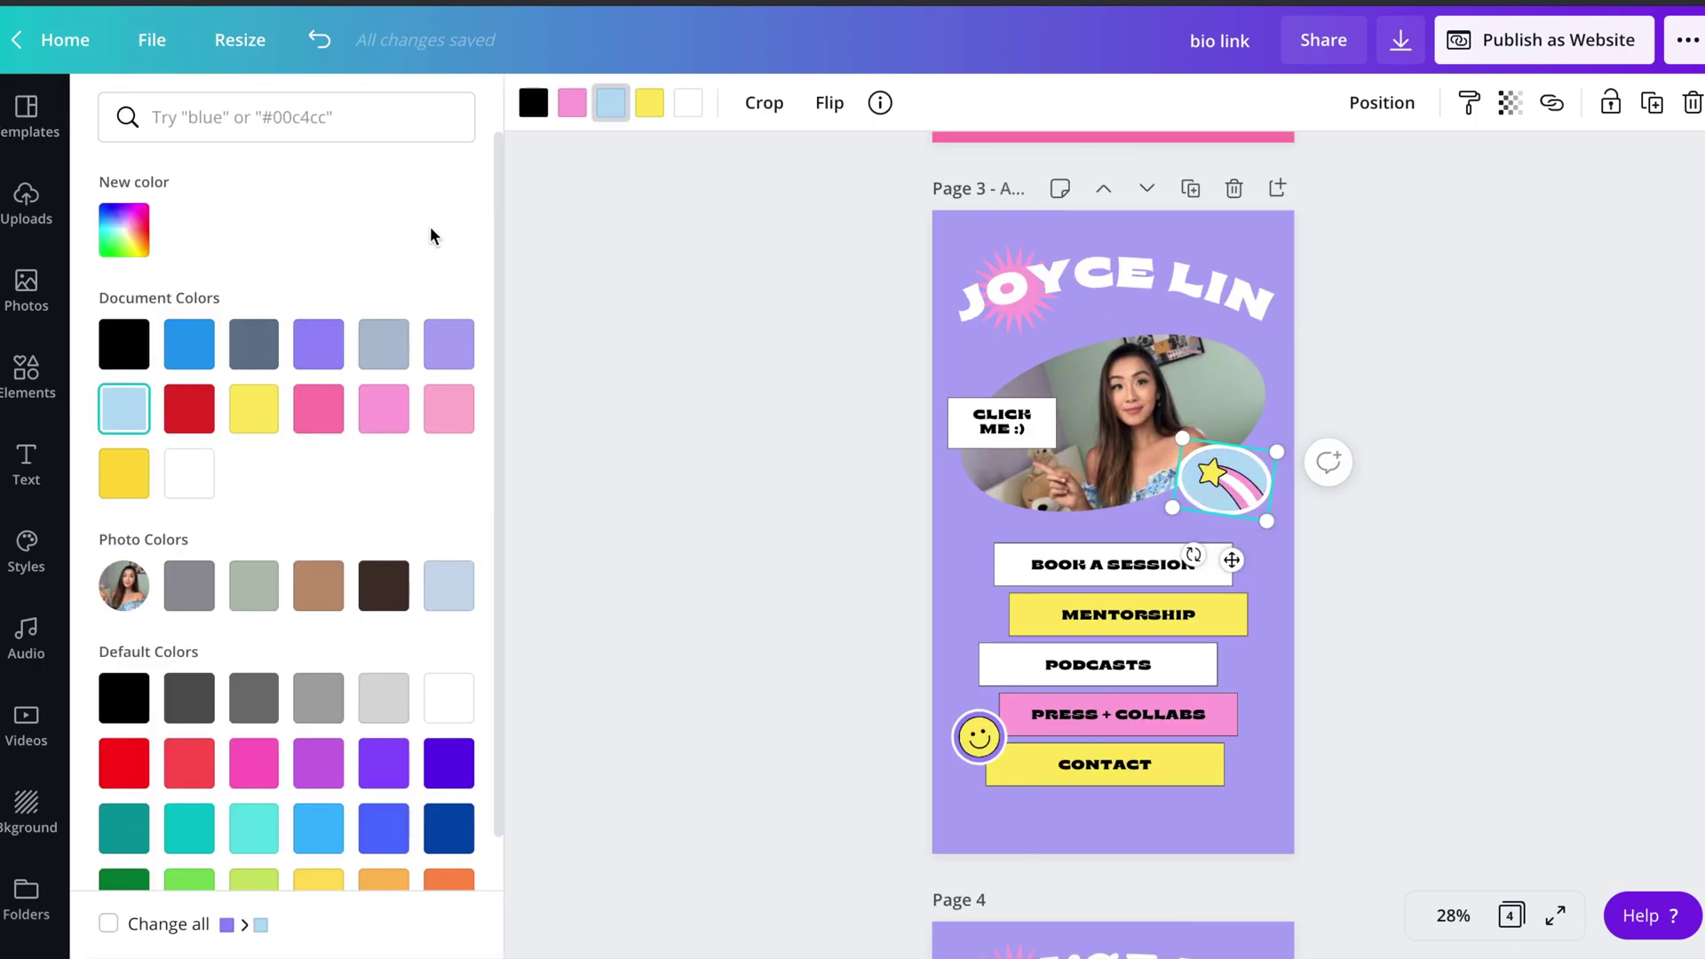
pyautogui.click(585, 228)
pyautogui.click(389, 449)
# - Centre-align the five link buttons, Book a Session through Contact, with each other
pyautogui.click(862, 562)
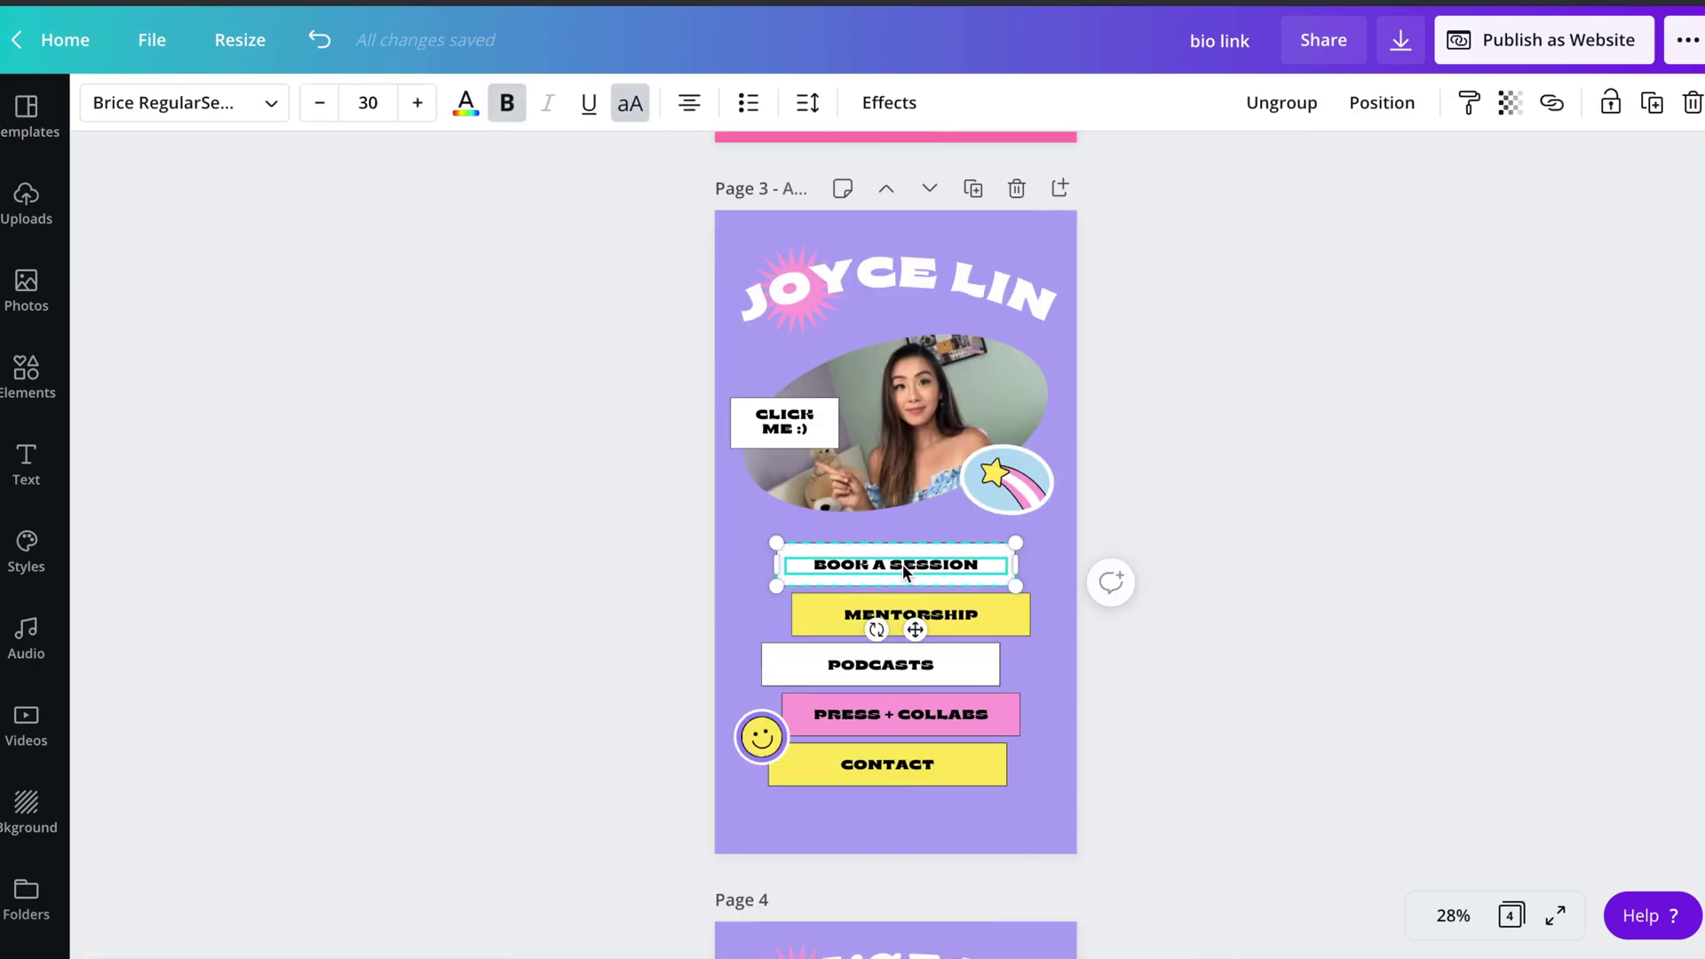
pyautogui.keyDown('shift'); pyautogui.click(973, 612); pyautogui.keyUp('shift')
pyautogui.keyDown('shift'); pyautogui.click(951, 658); pyautogui.keyUp('shift')
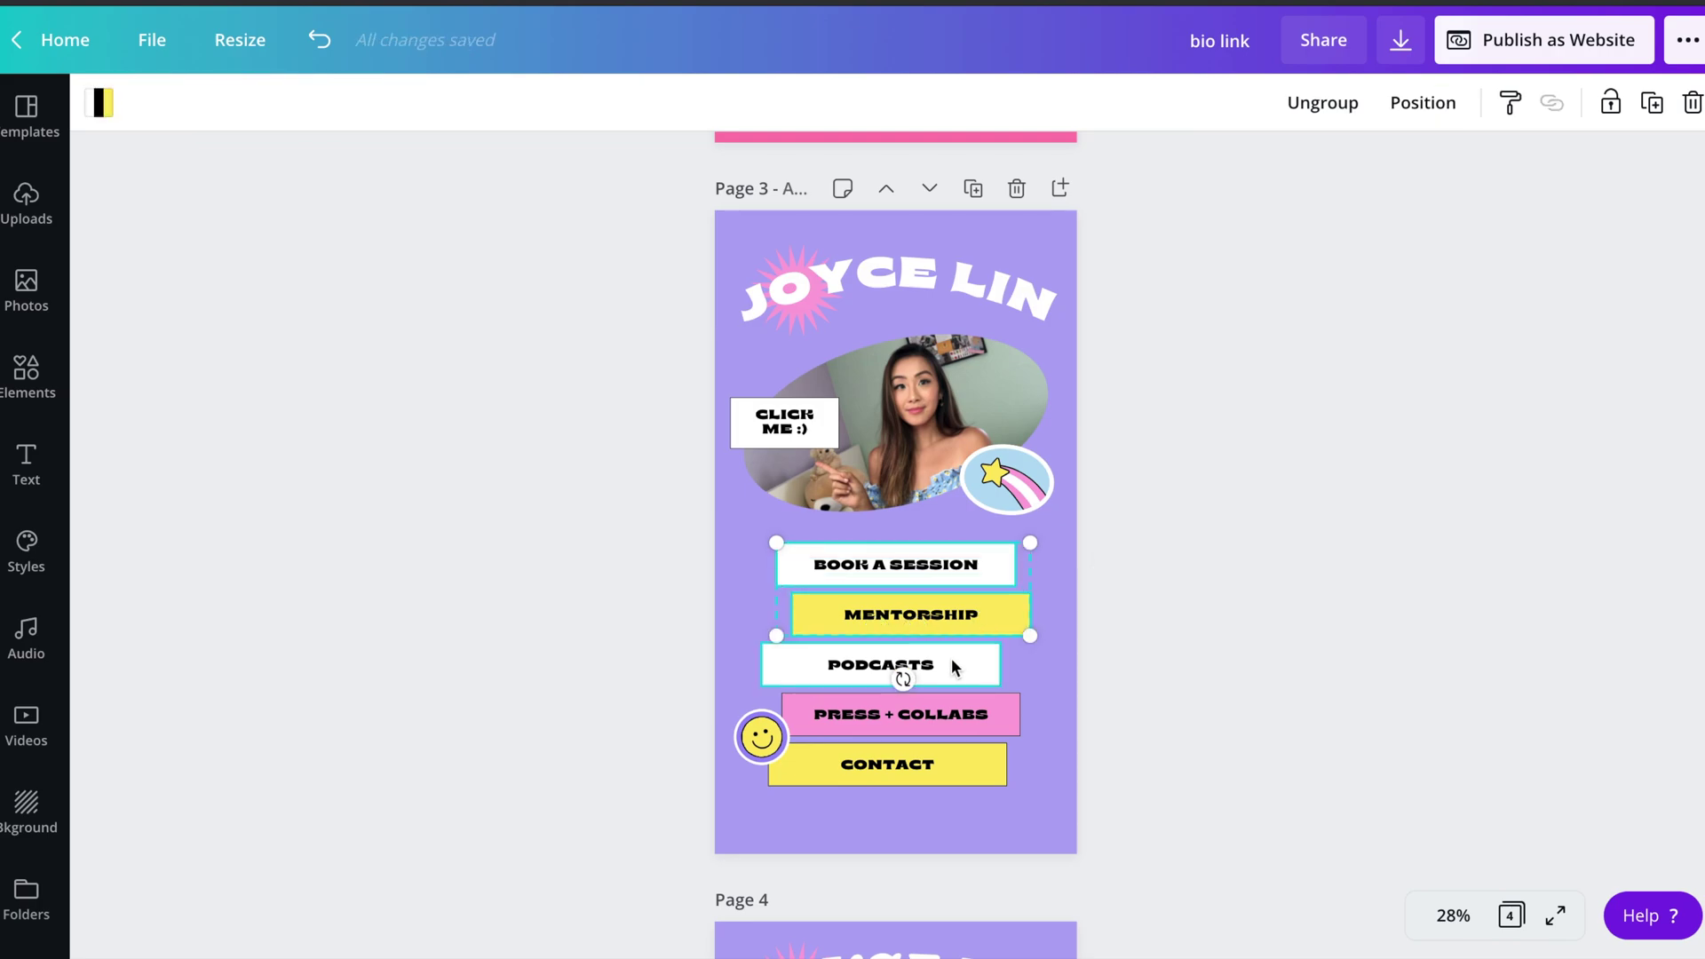
pyautogui.keyDown('shift'); pyautogui.click(947, 723); pyautogui.keyUp('shift')
pyautogui.keyDown('shift'); pyautogui.click(928, 780); pyautogui.keyUp('shift')
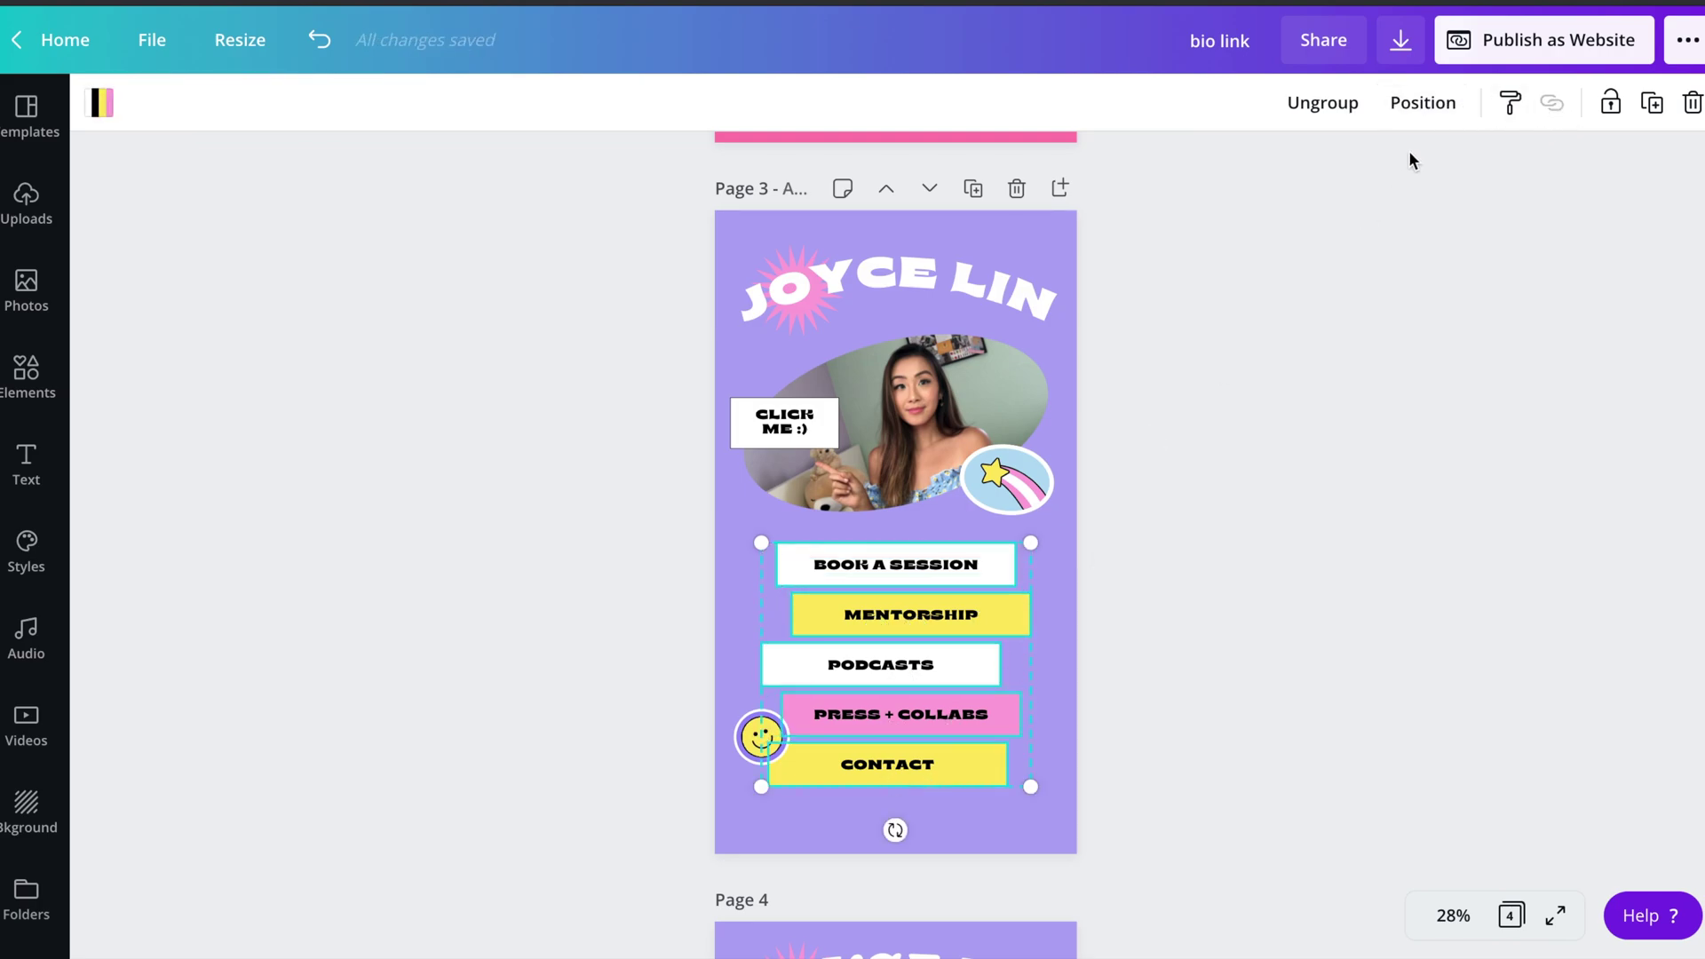
pyautogui.click(1436, 107)
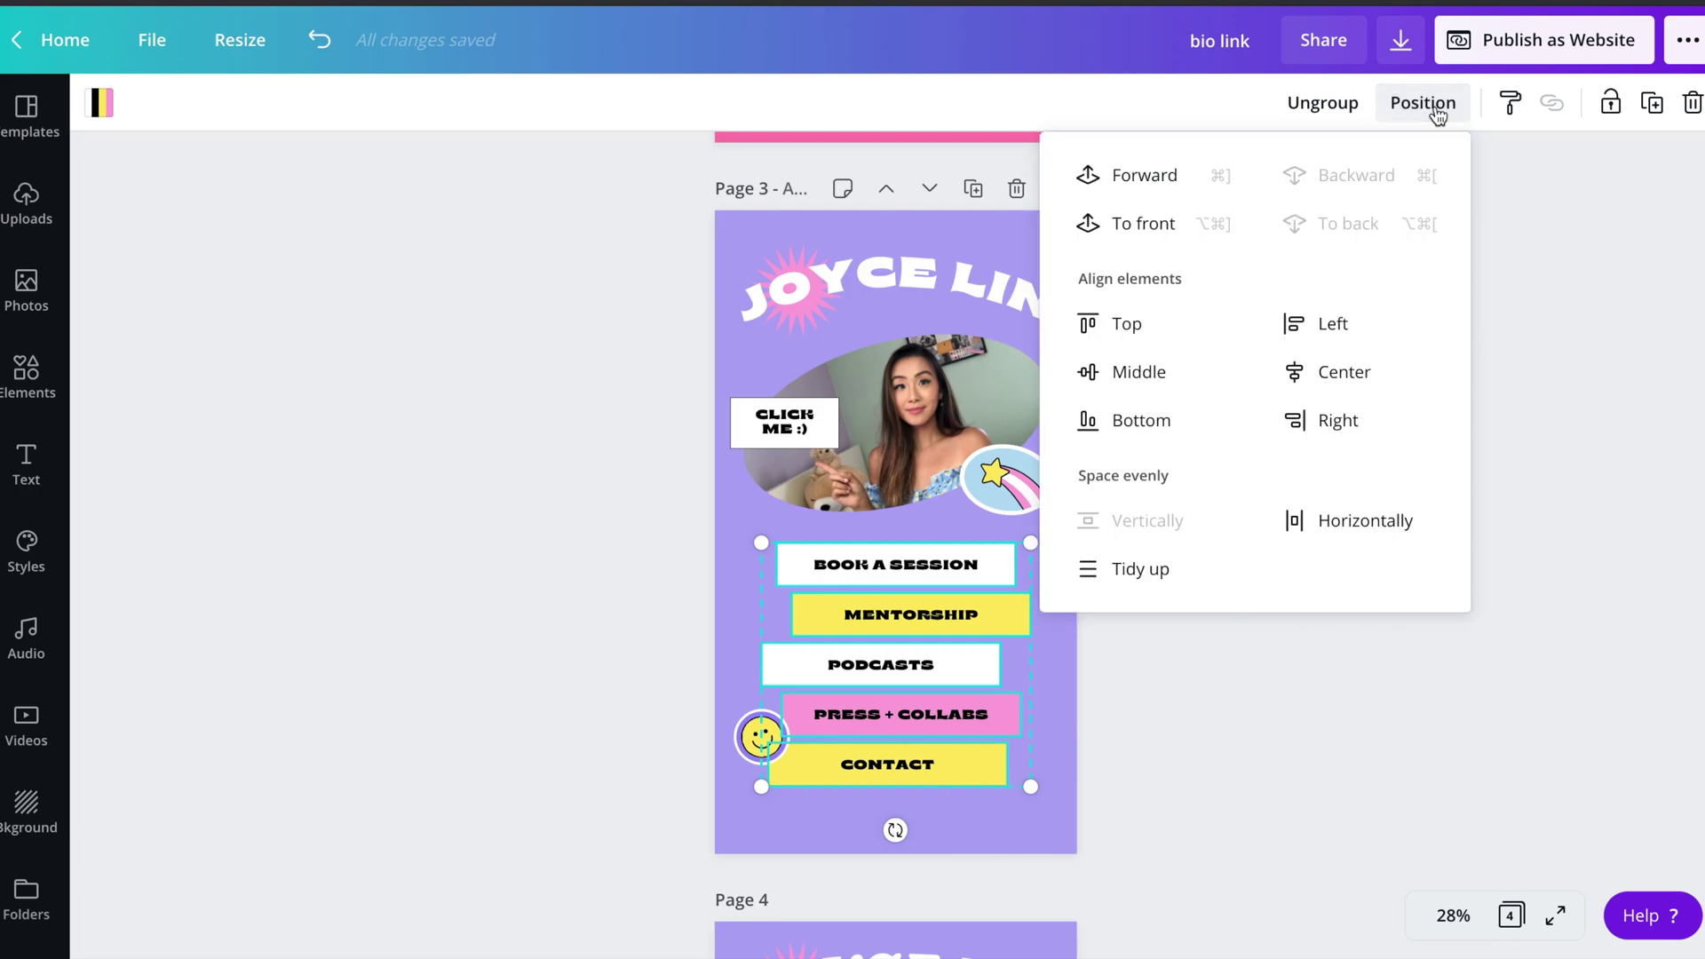
pyautogui.click(1341, 373)
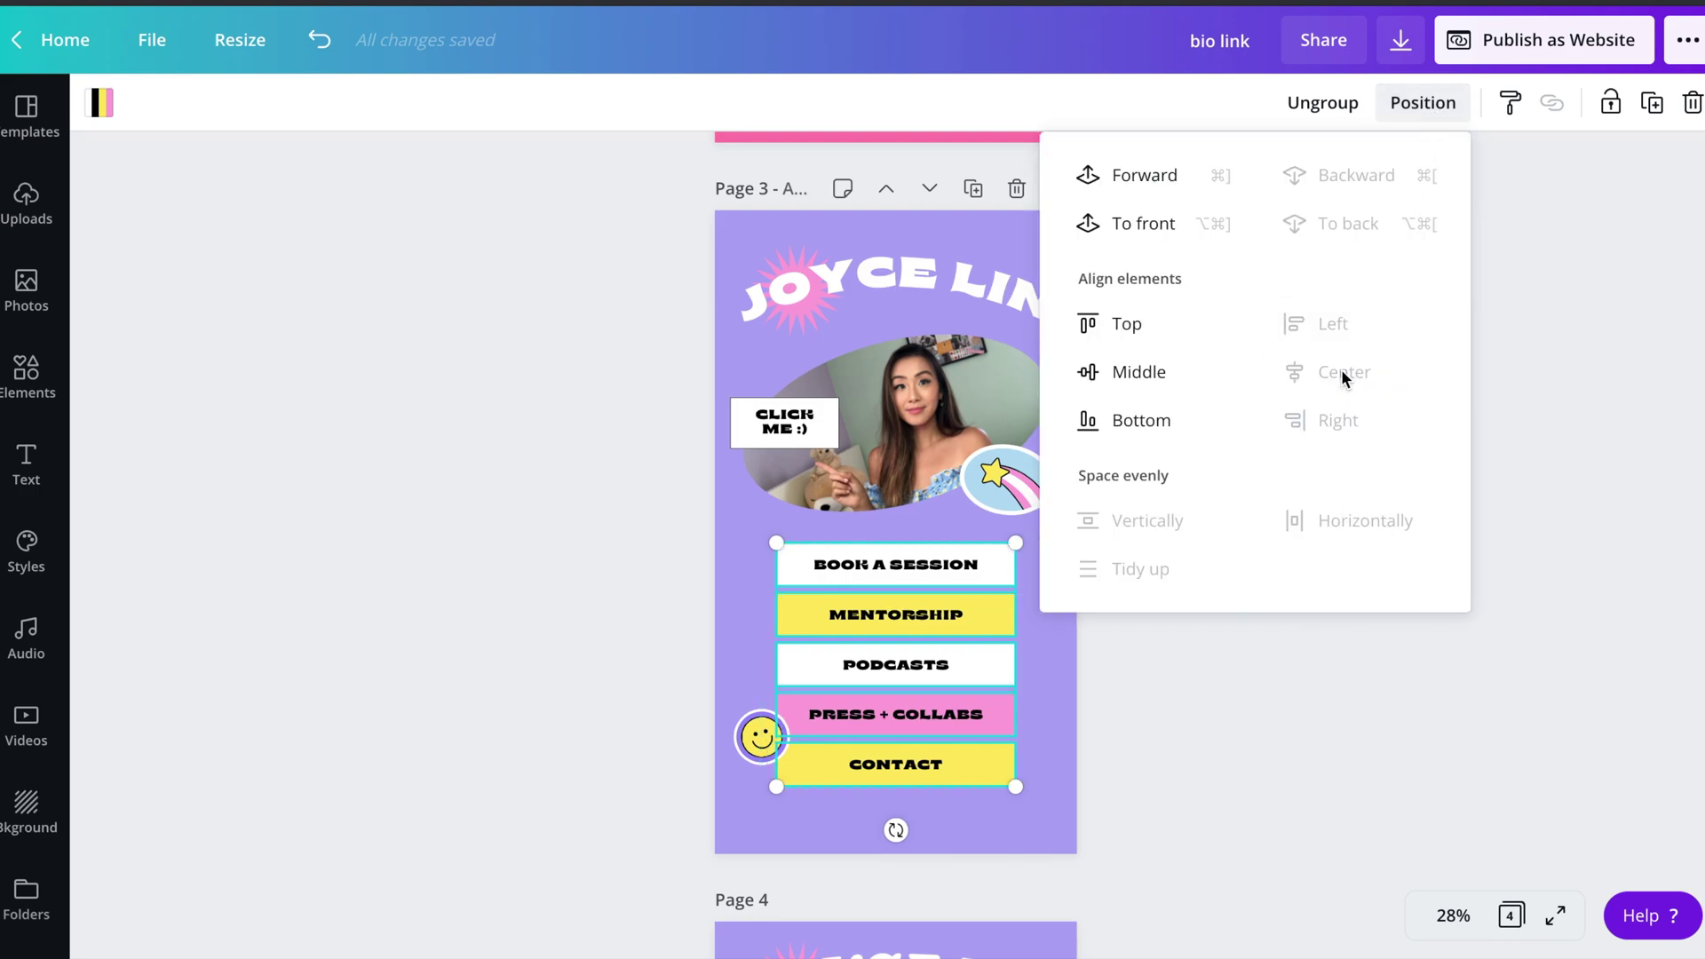
# - Enlarge the button stack slightly and centre it on the page
pyautogui.click(579, 621)
pyautogui.click(933, 619)
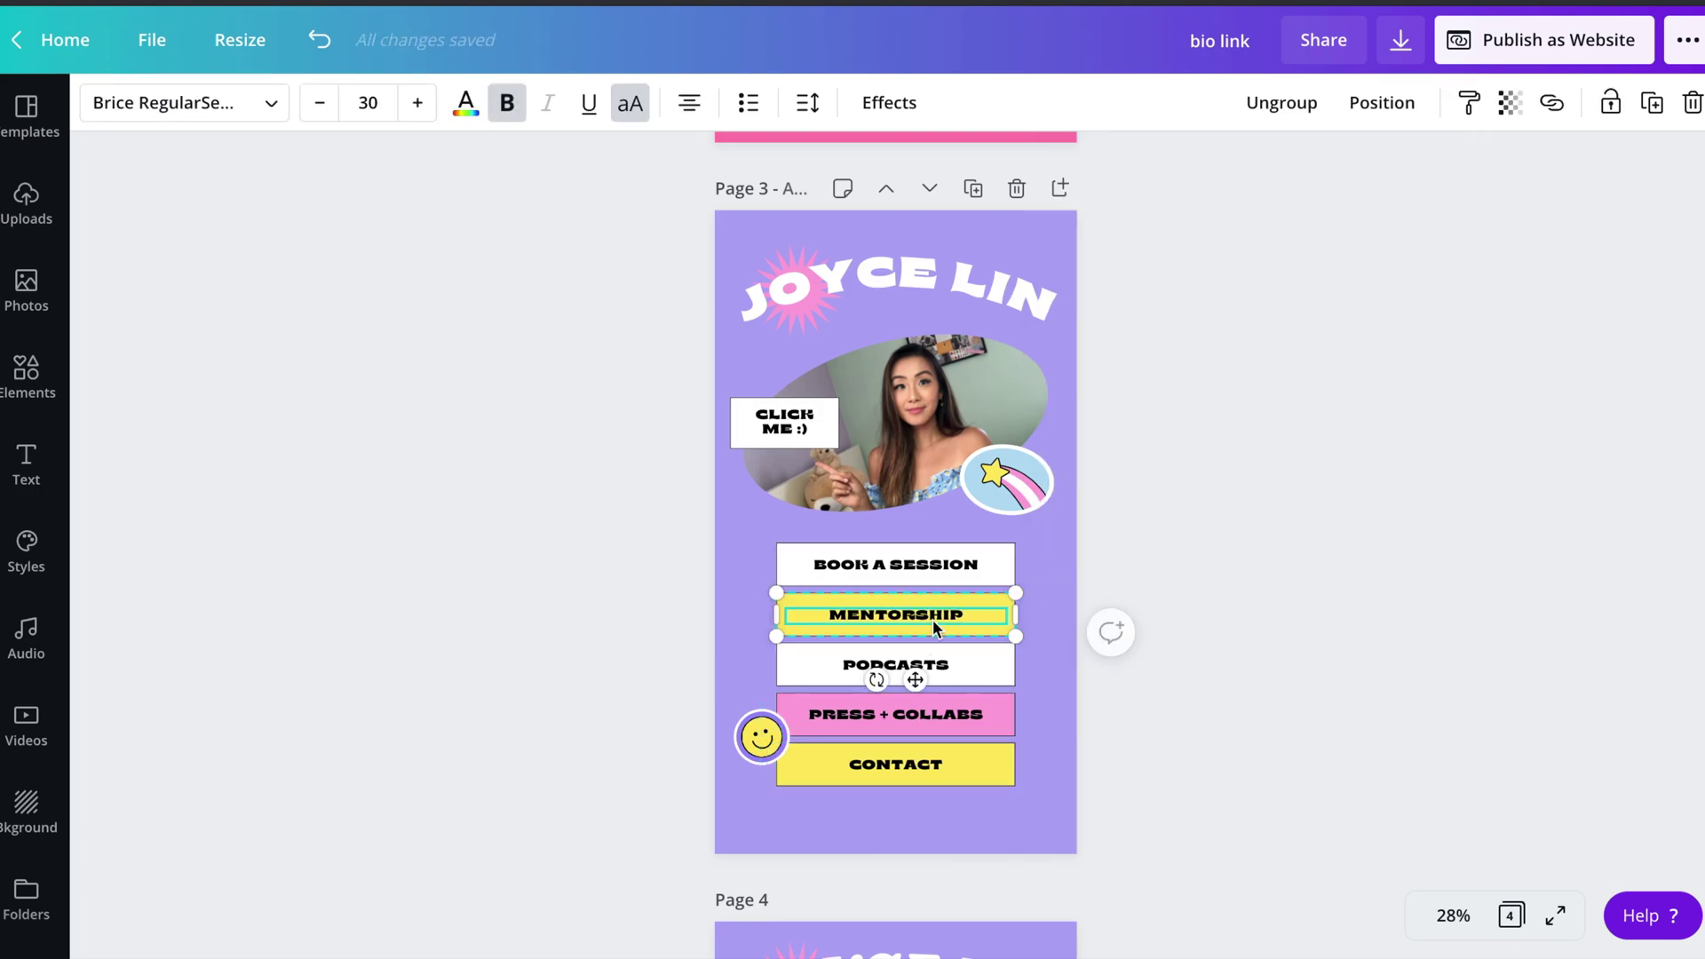
pyautogui.click(979, 564)
pyautogui.moveTo(1011, 785); pyautogui.dragTo(1039, 811)
pyautogui.moveTo(1021, 601); pyautogui.dragTo(1012, 563)
pyautogui.click(1248, 577)
# - Relabel the buttons LATEST YOUTUBE VID, SUBSCRIBE, CONTACT ME, YESSTYLE LINK, and a second YouTube link
pyautogui.click(967, 556)
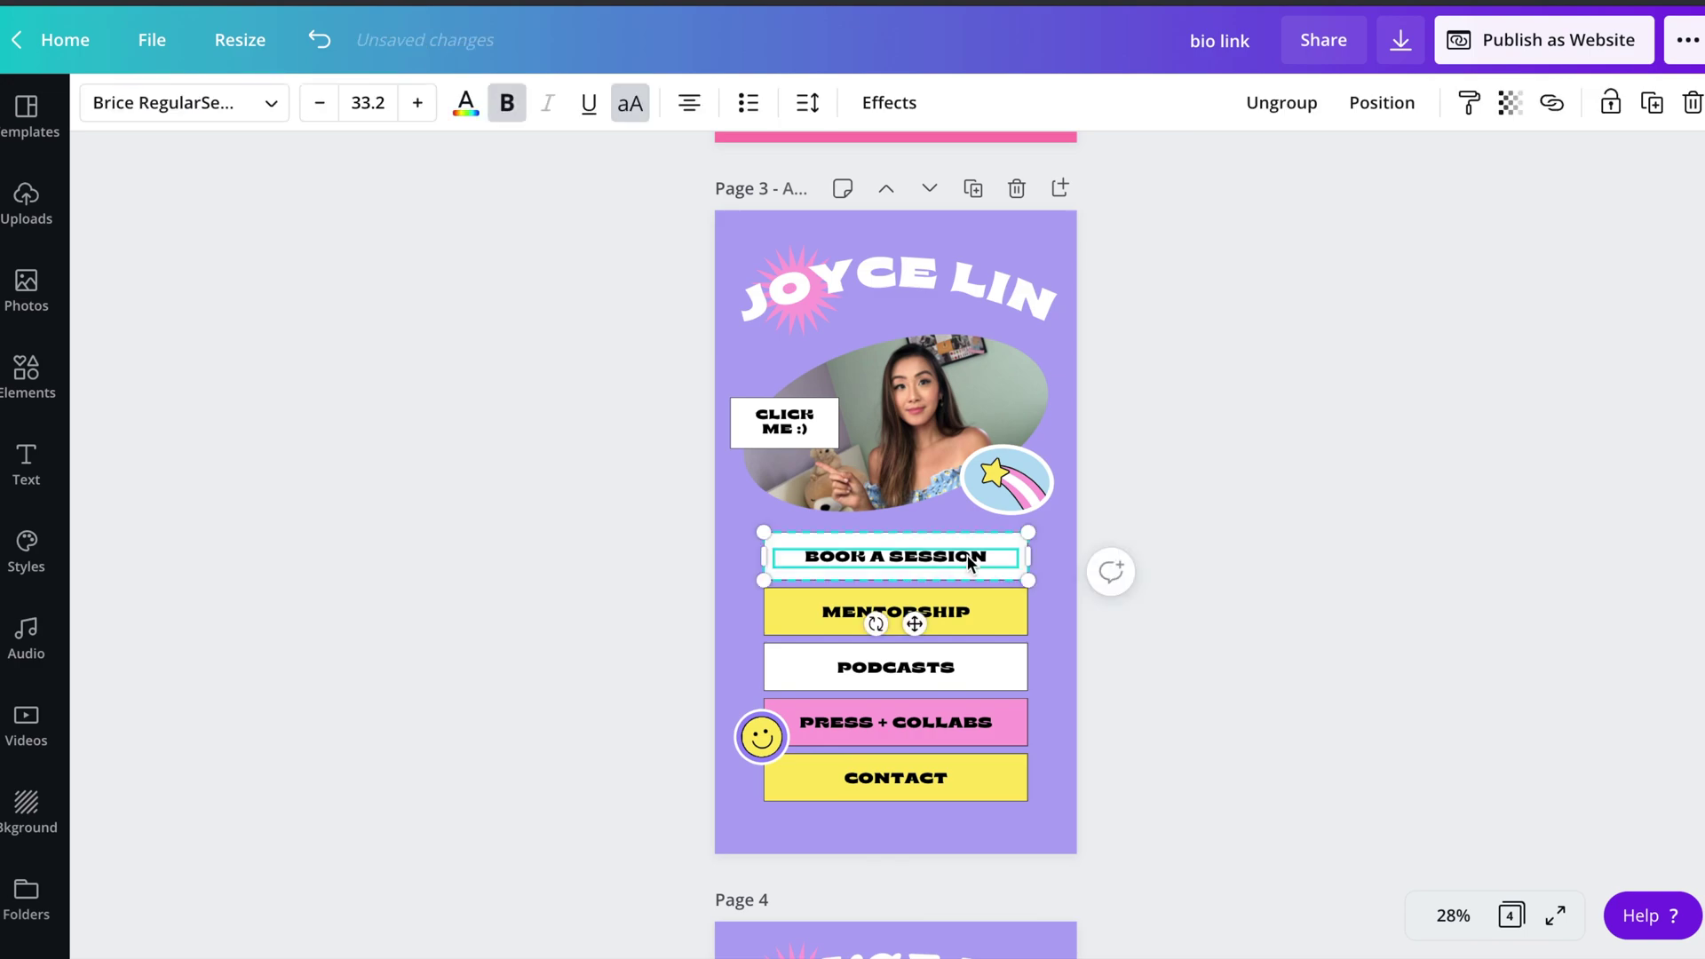
pyautogui.write('LATEST YOUTUBE VID')
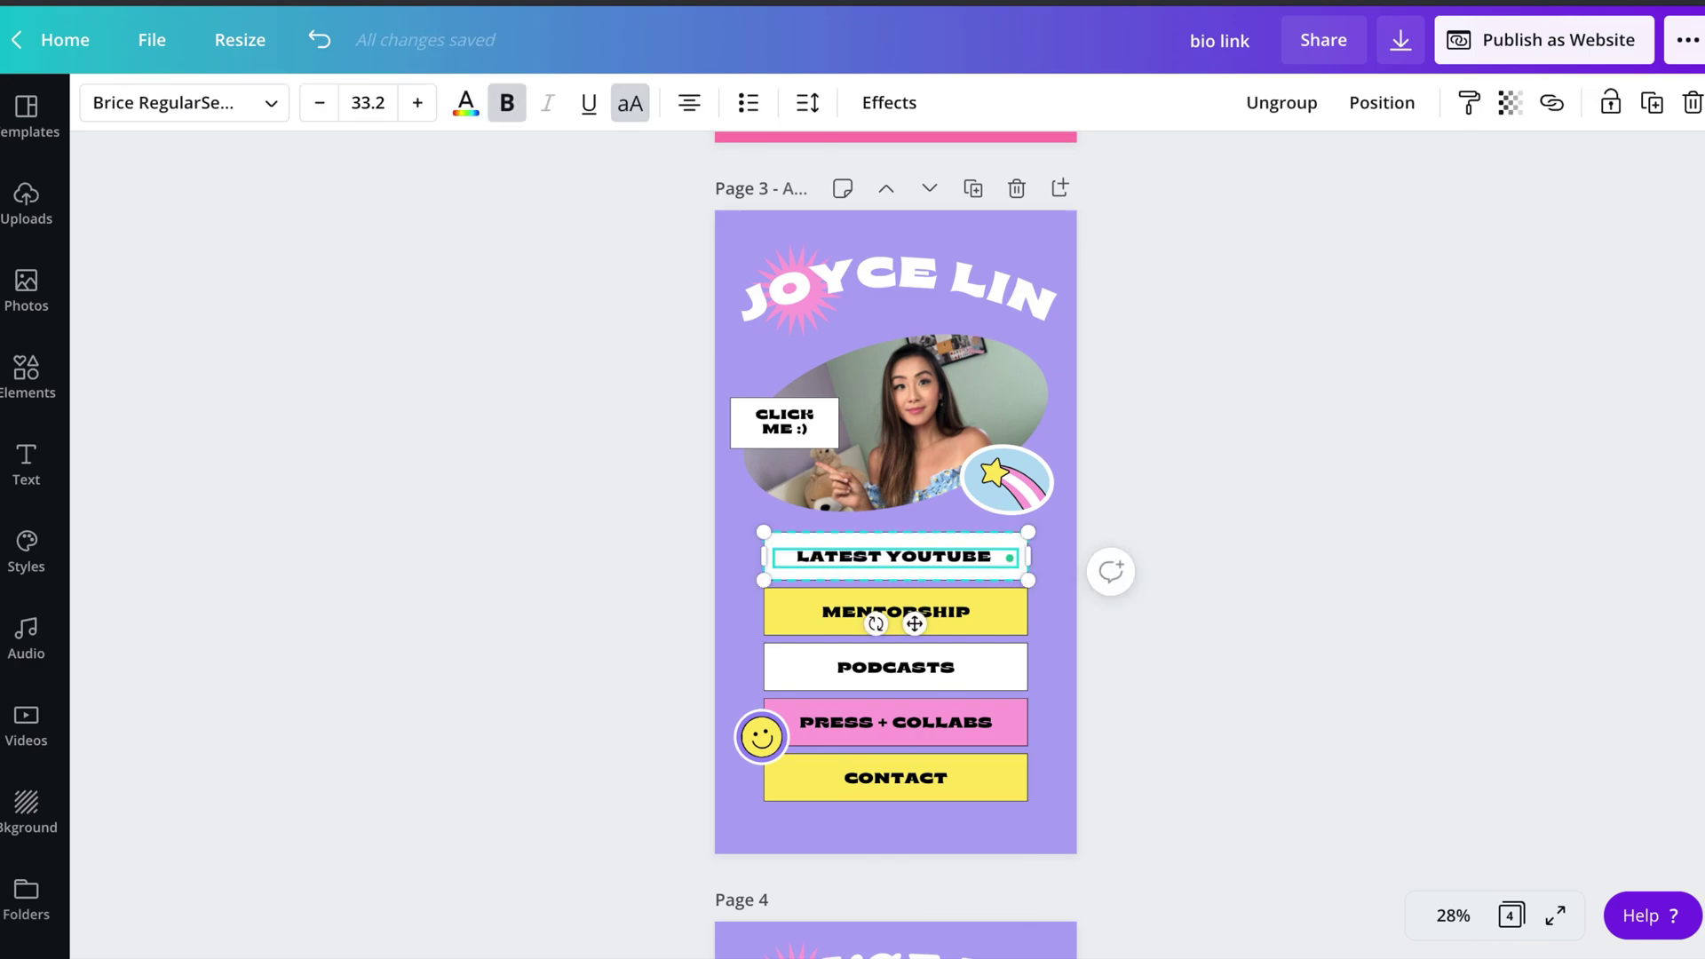
pyautogui.doubleClick(936, 609)
pyautogui.write('SUBSCRIBE')
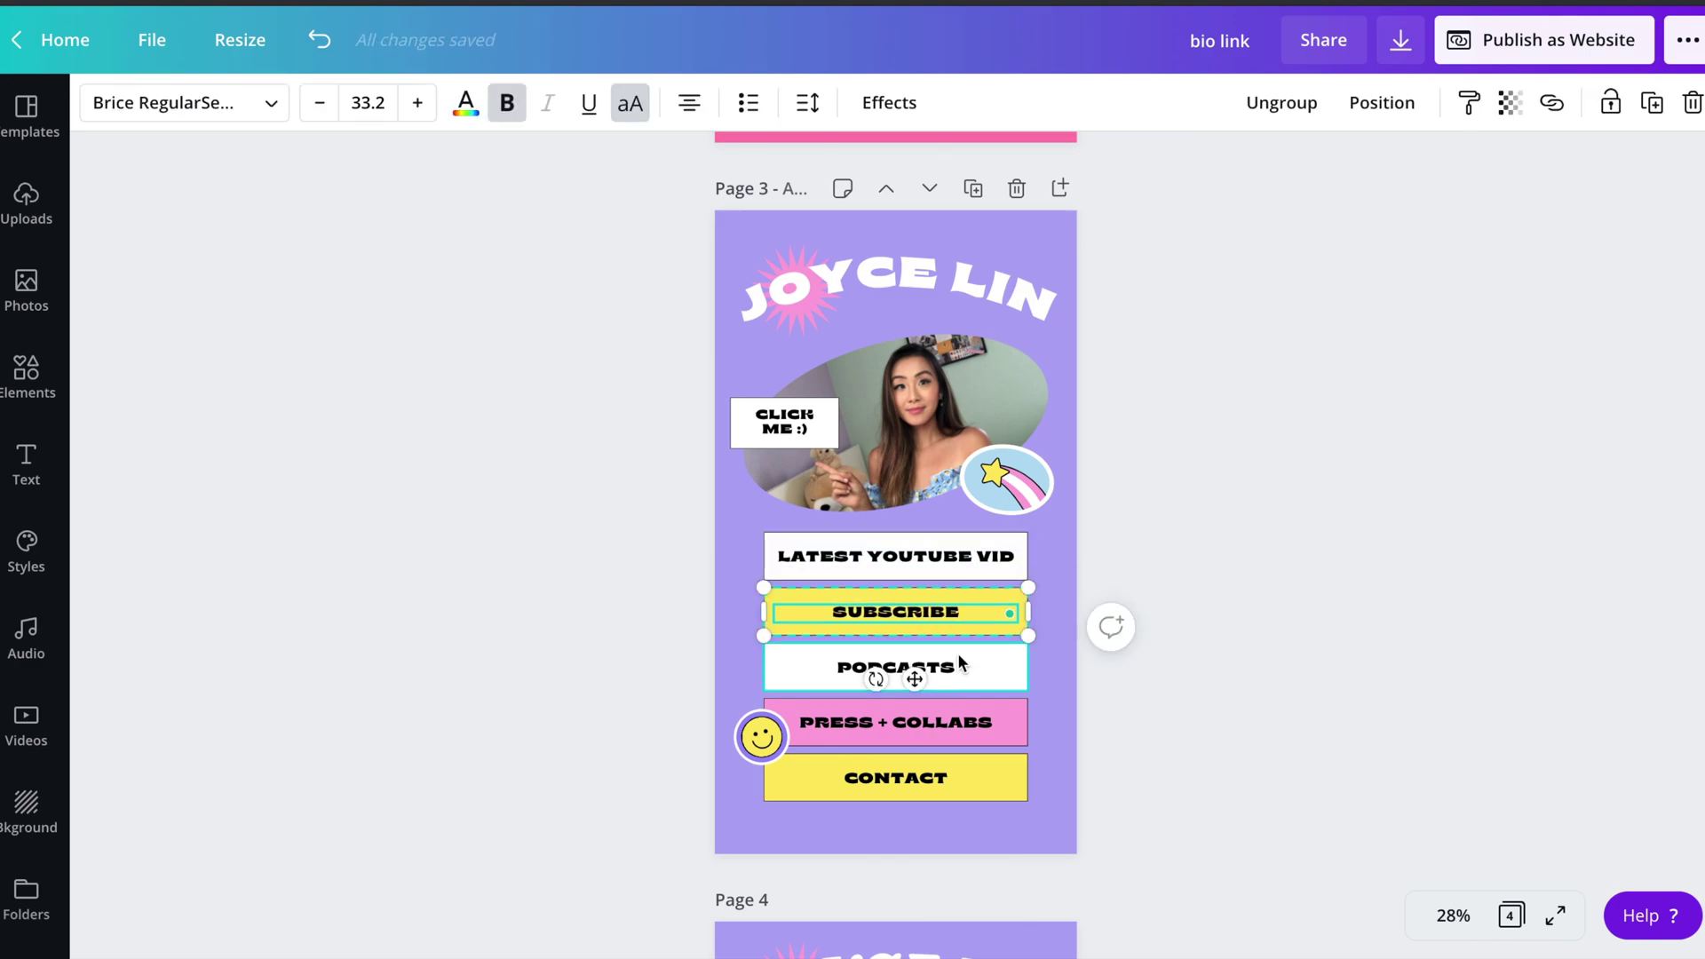
pyautogui.doubleClick(929, 661)
pyautogui.write('CONTAC')
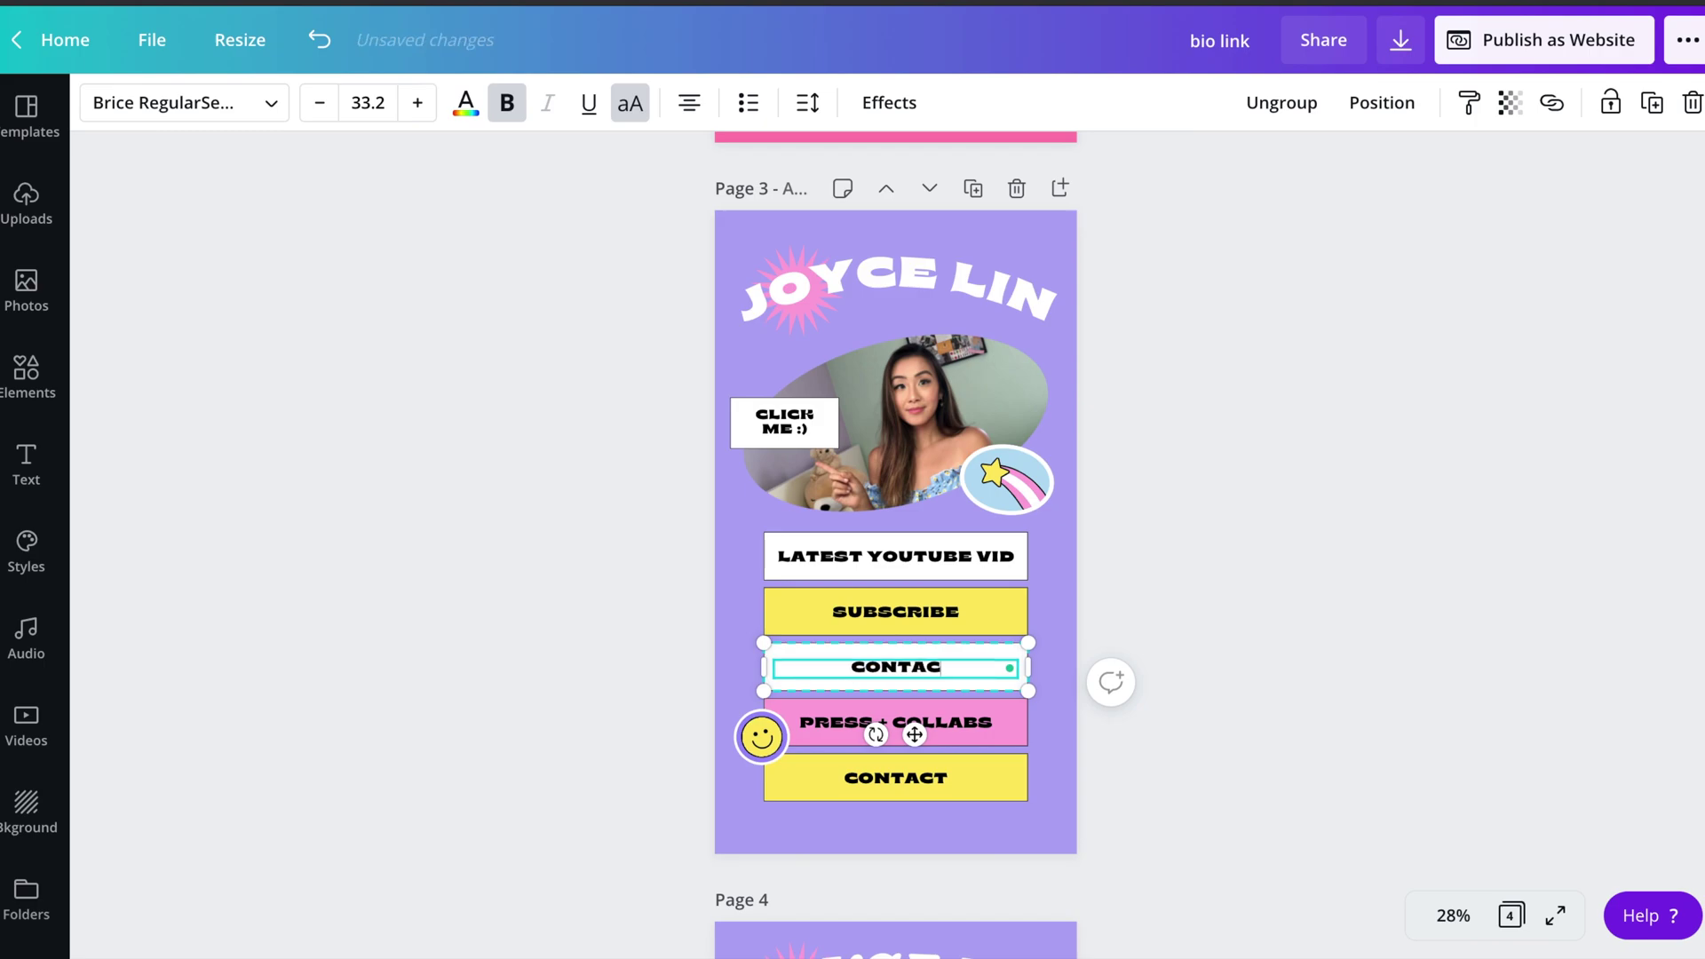
pyautogui.write('T ME')
pyautogui.click(960, 727)
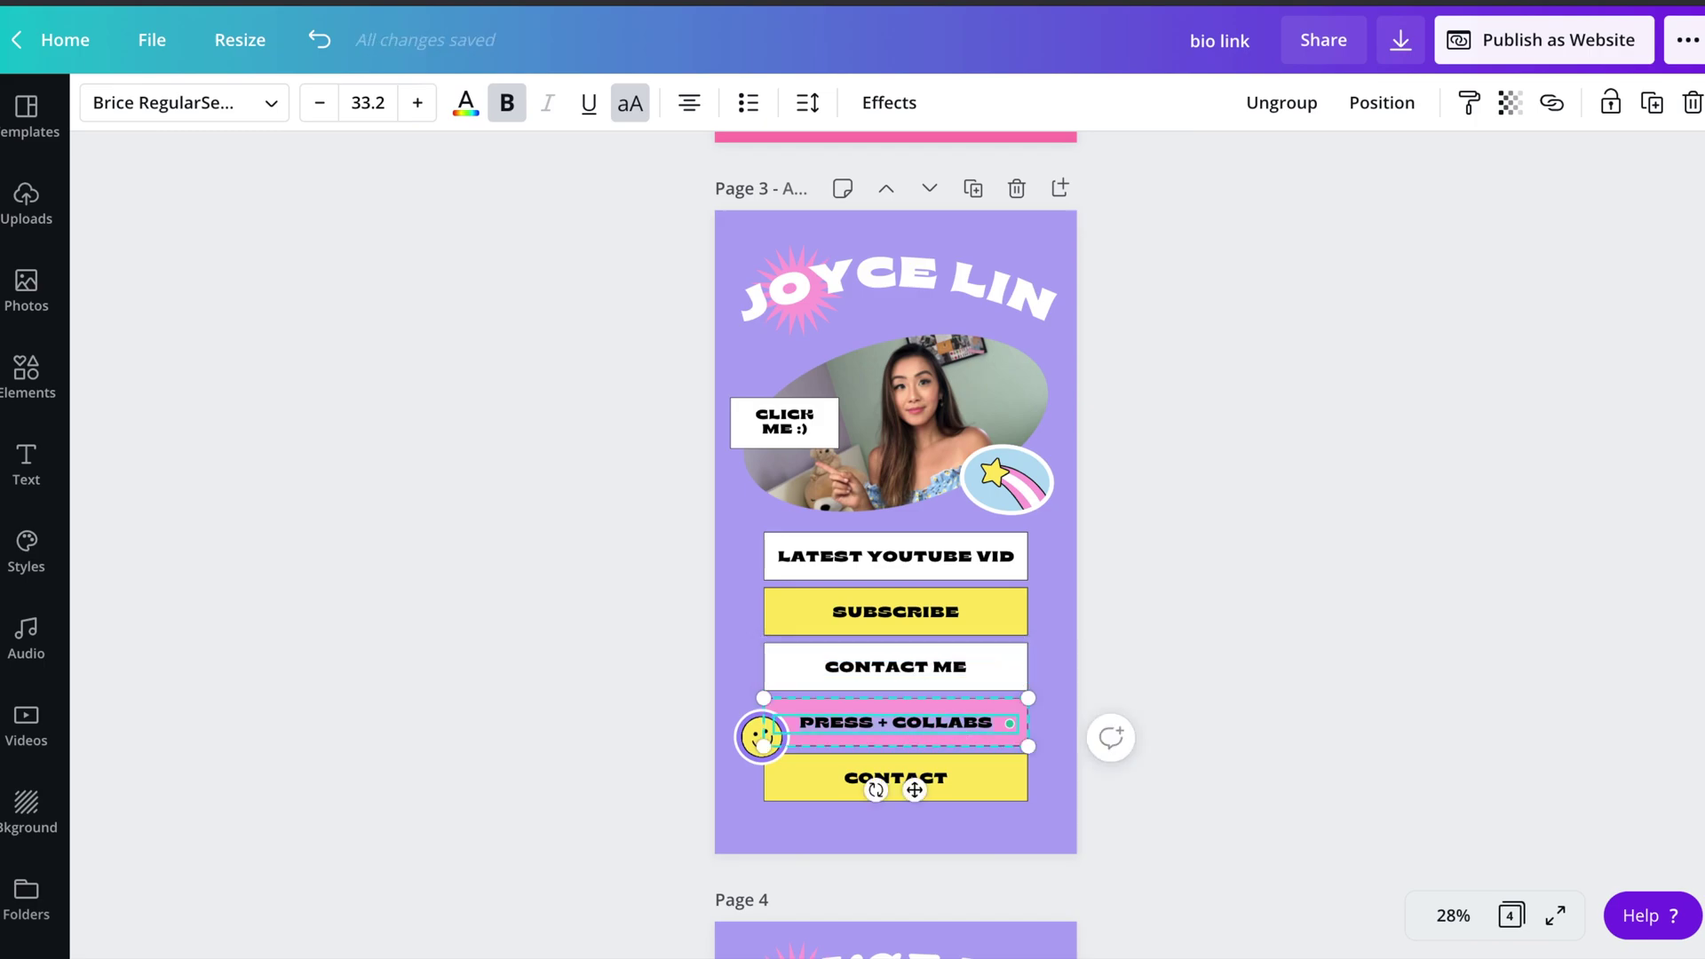
pyautogui.write('YESSTYLE LINK')
pyautogui.doubleClick(925, 778)
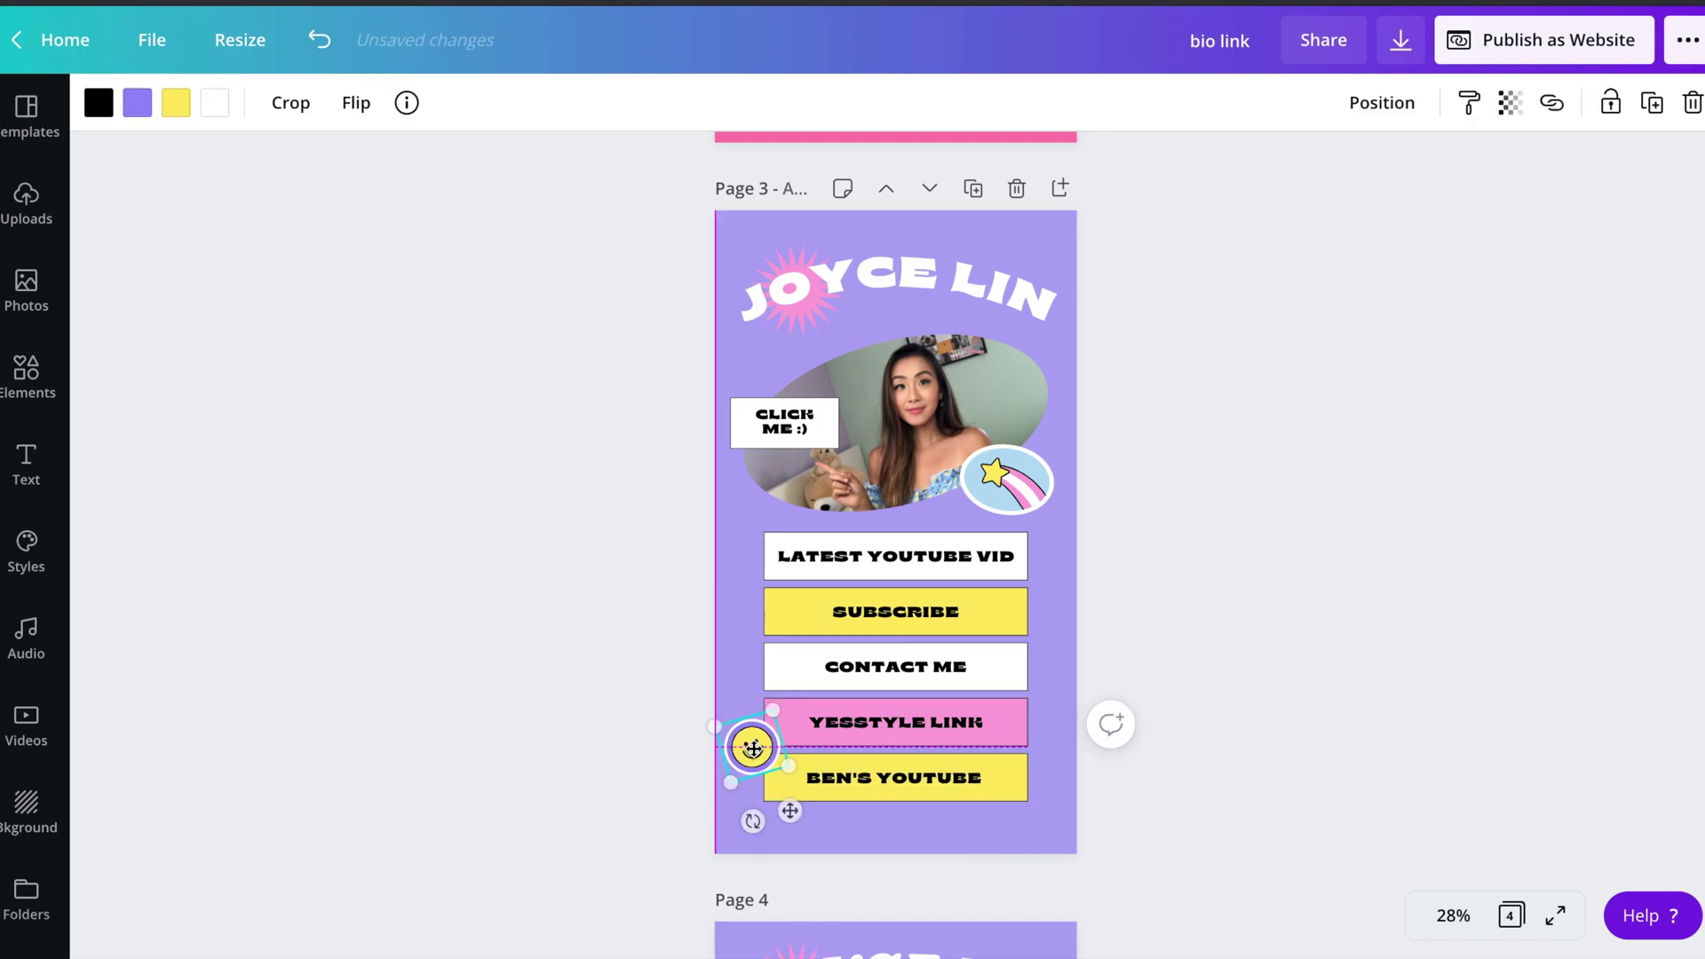
# - Tint the smiley sticker light blue
pyautogui.click(137, 102)
pyautogui.click(136, 420)
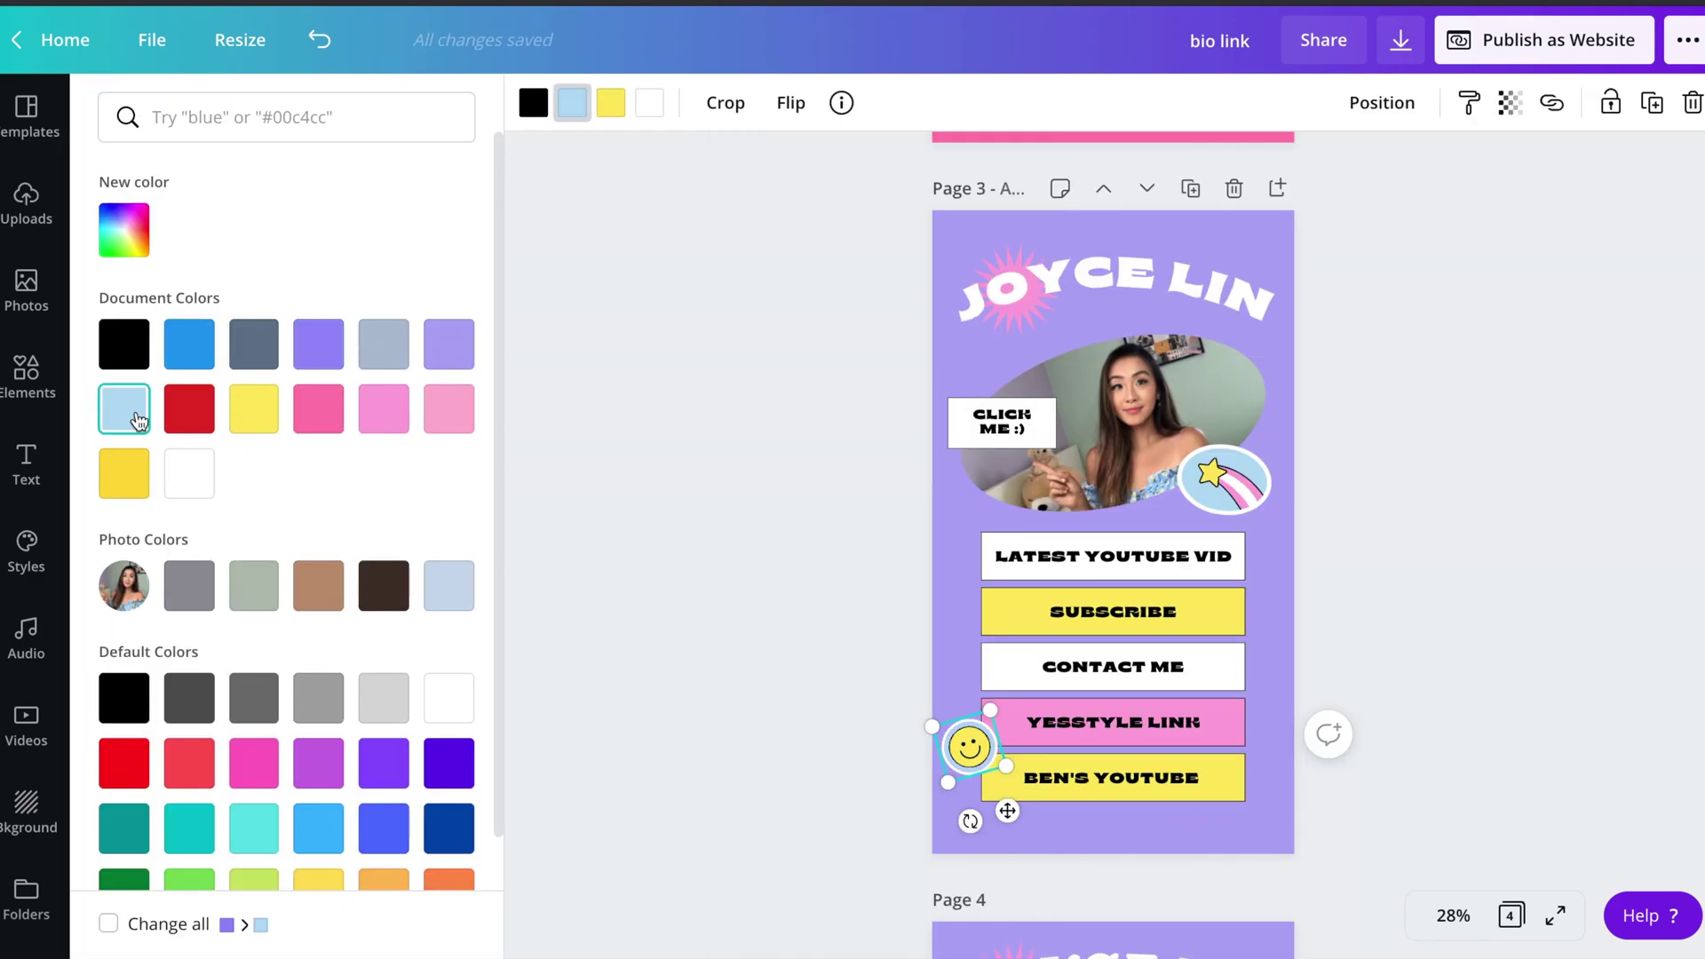
pyautogui.click(515, 552)
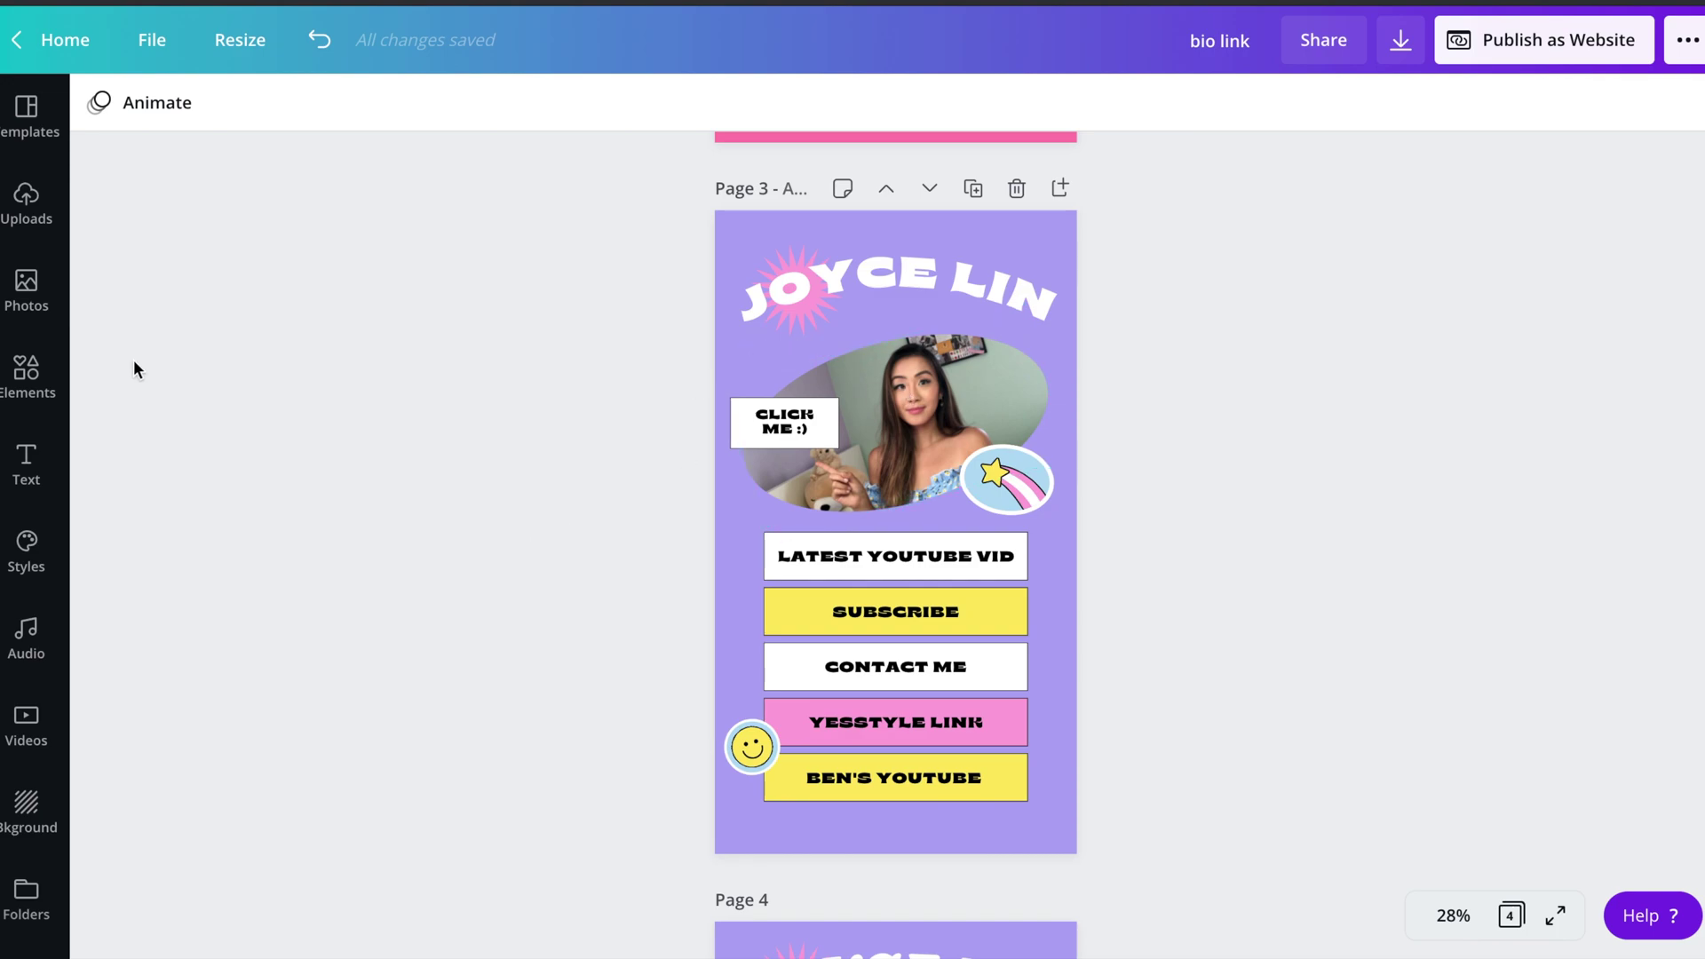
# - Place a circle frame over the portrait and fill it with the uploaded photo
pyautogui.click(30, 380)
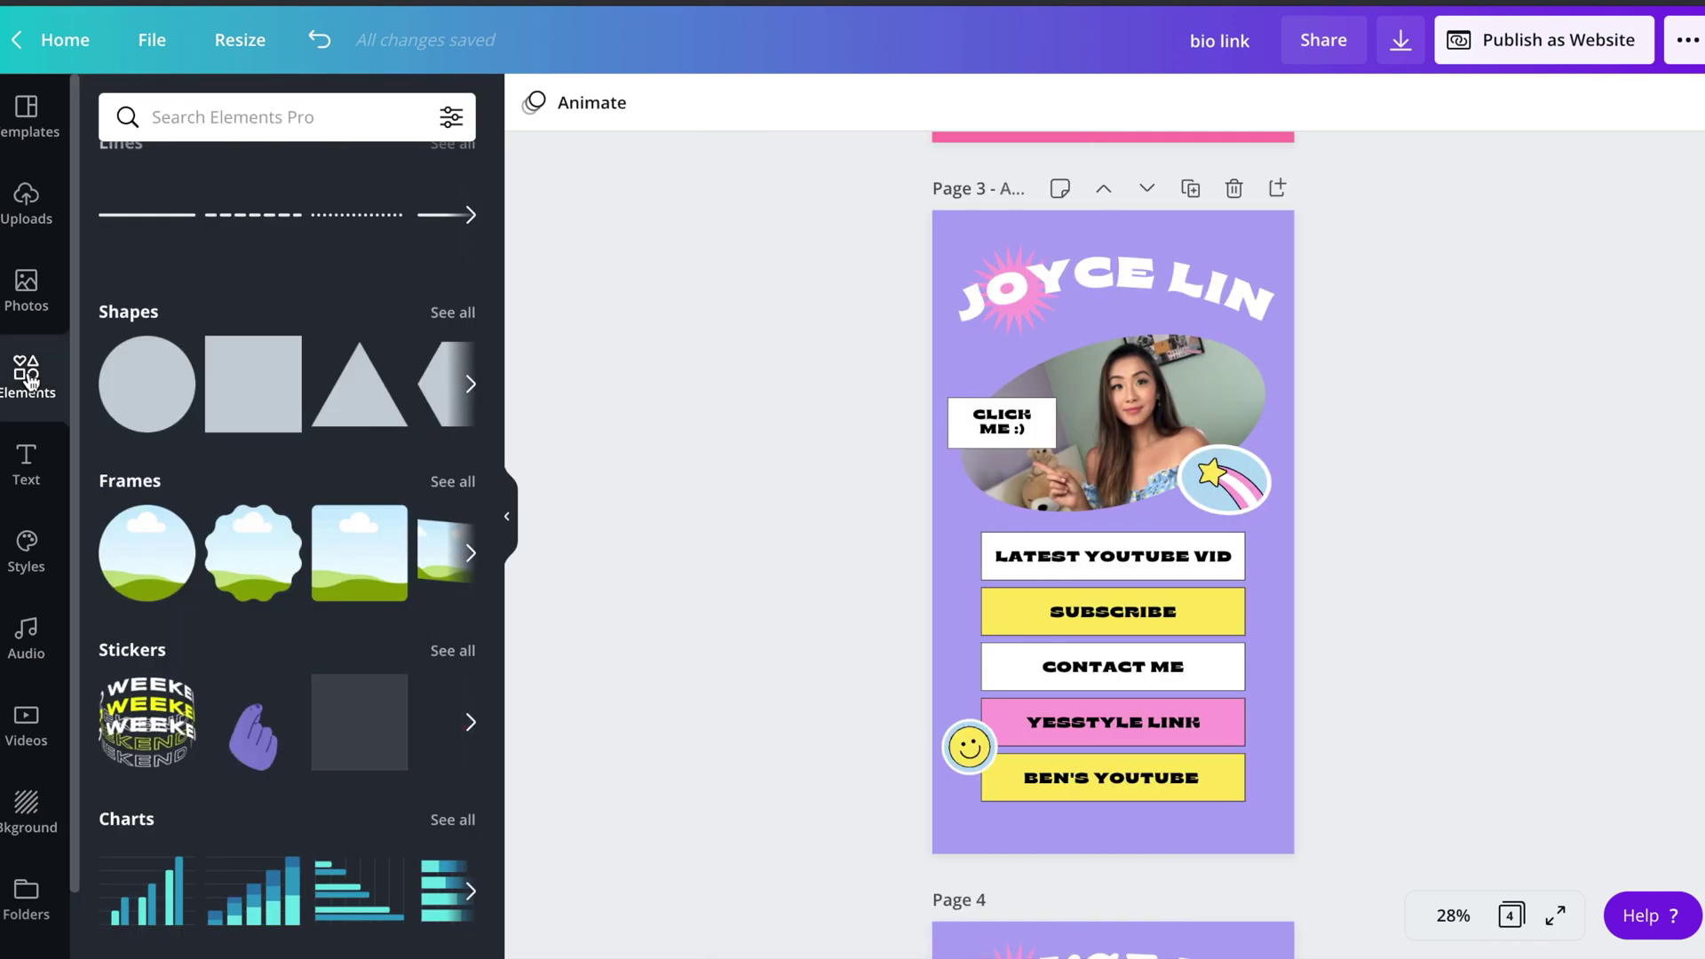
pyautogui.moveTo(151, 578); pyautogui.dragTo(1225, 445)
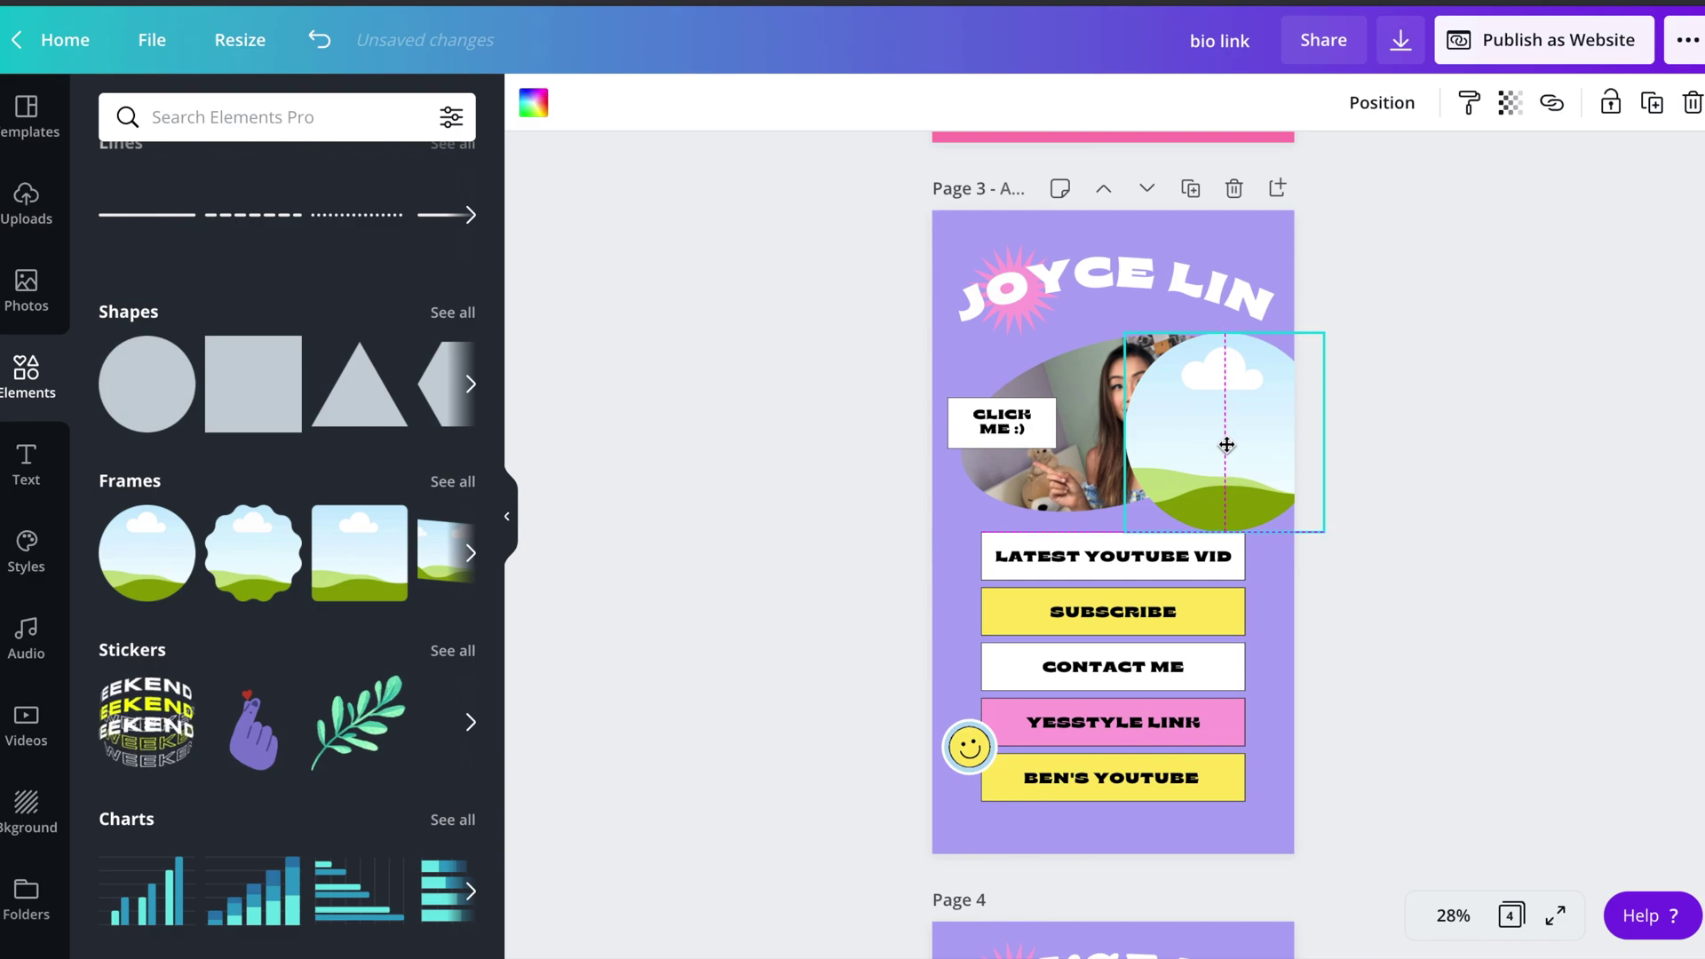
pyautogui.hotkey('ctrl', 'z')
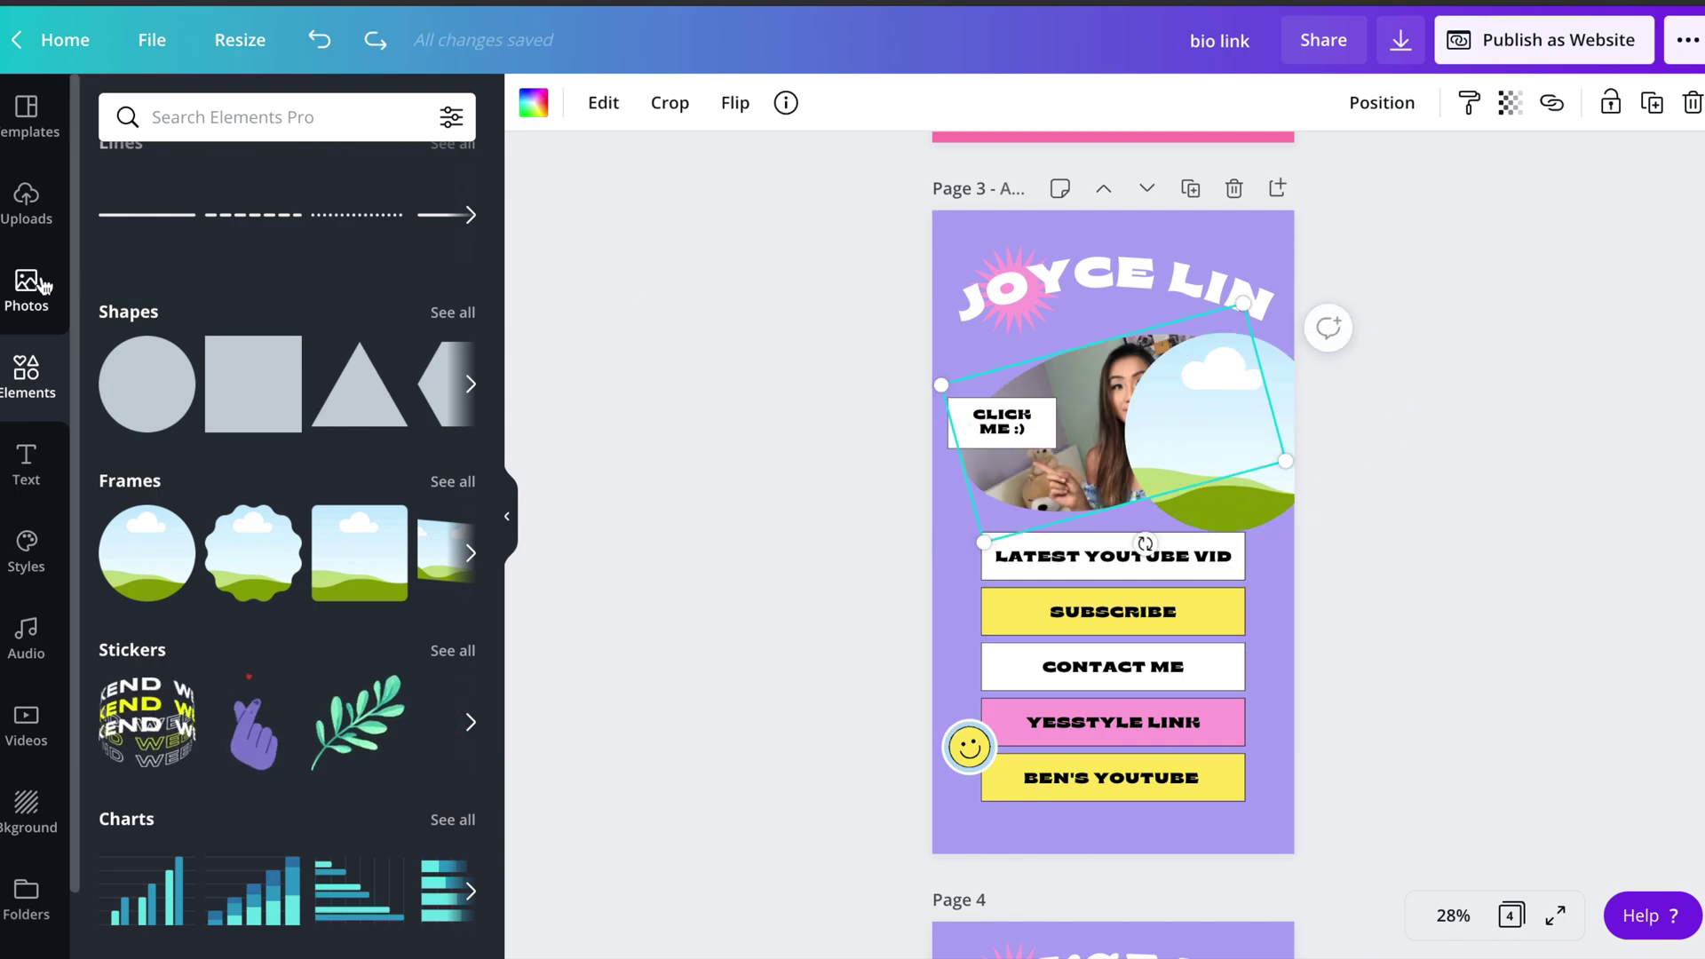
pyautogui.click(27, 289)
pyautogui.click(27, 204)
pyautogui.scroll(-5, 367, 691)
pyautogui.scroll(-5, 367, 691)
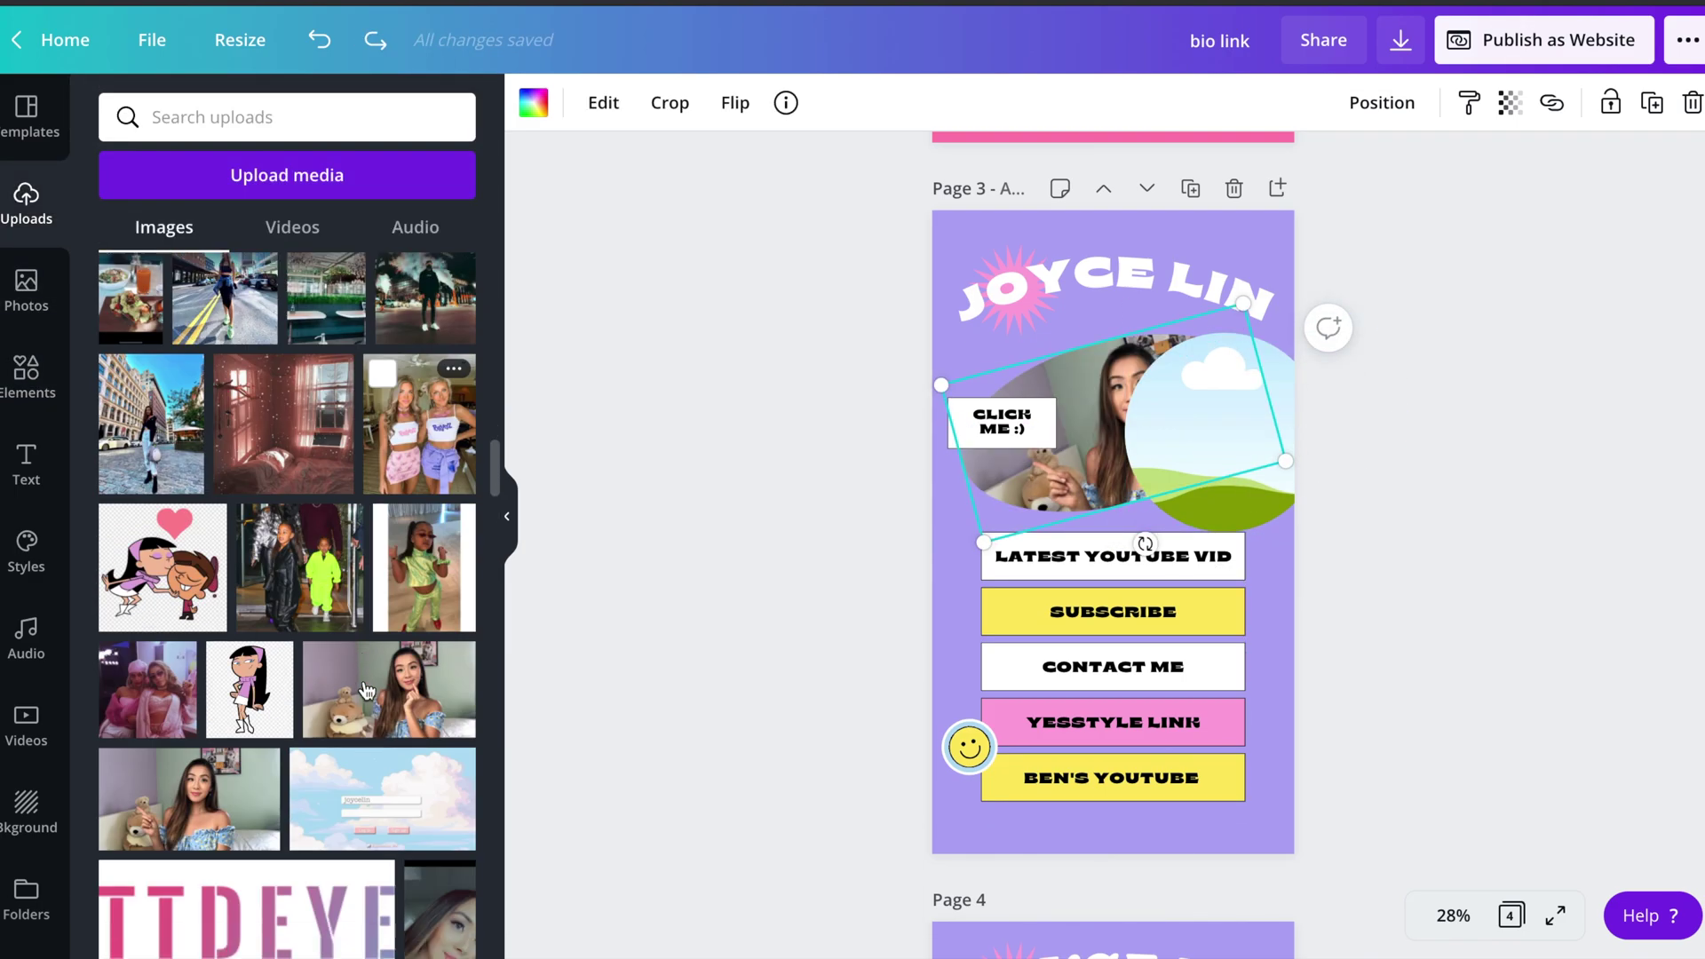
pyautogui.moveTo(189, 626); pyautogui.dragTo(1212, 440)
pyautogui.moveTo(1087, 460); pyautogui.dragTo(1145, 418)
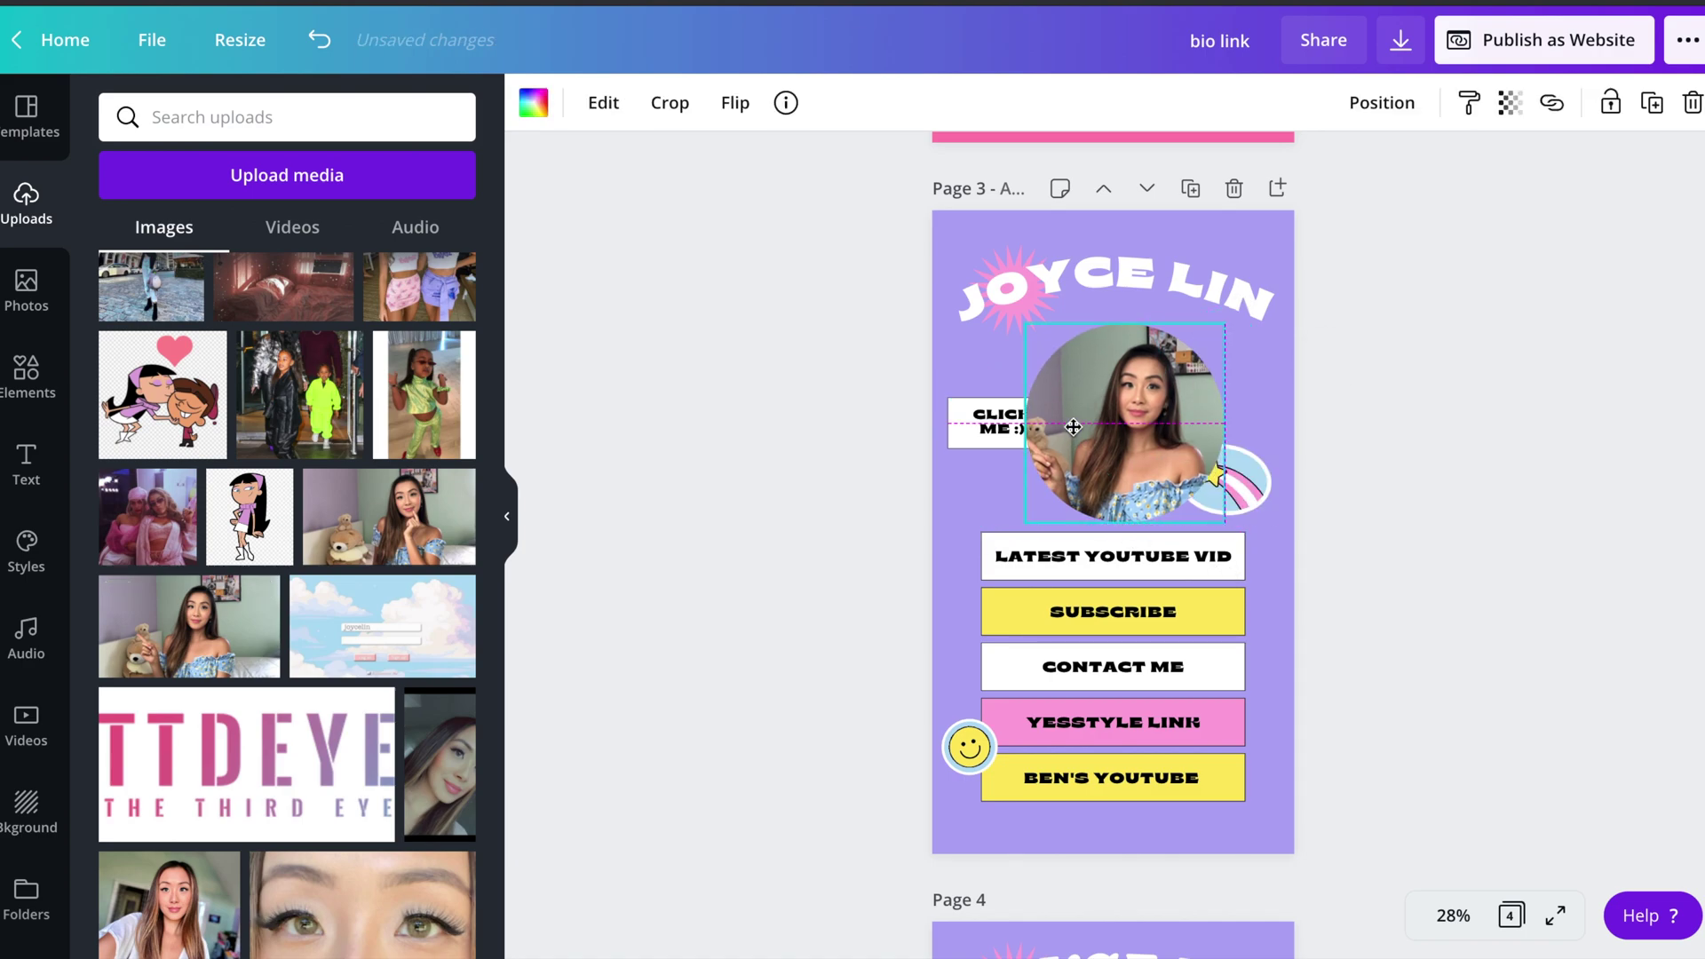
# - Send the circular photo behind the CLICK ME :) label
pyautogui.click(985, 422)
pyautogui.click(1110, 373)
pyautogui.click(1382, 102)
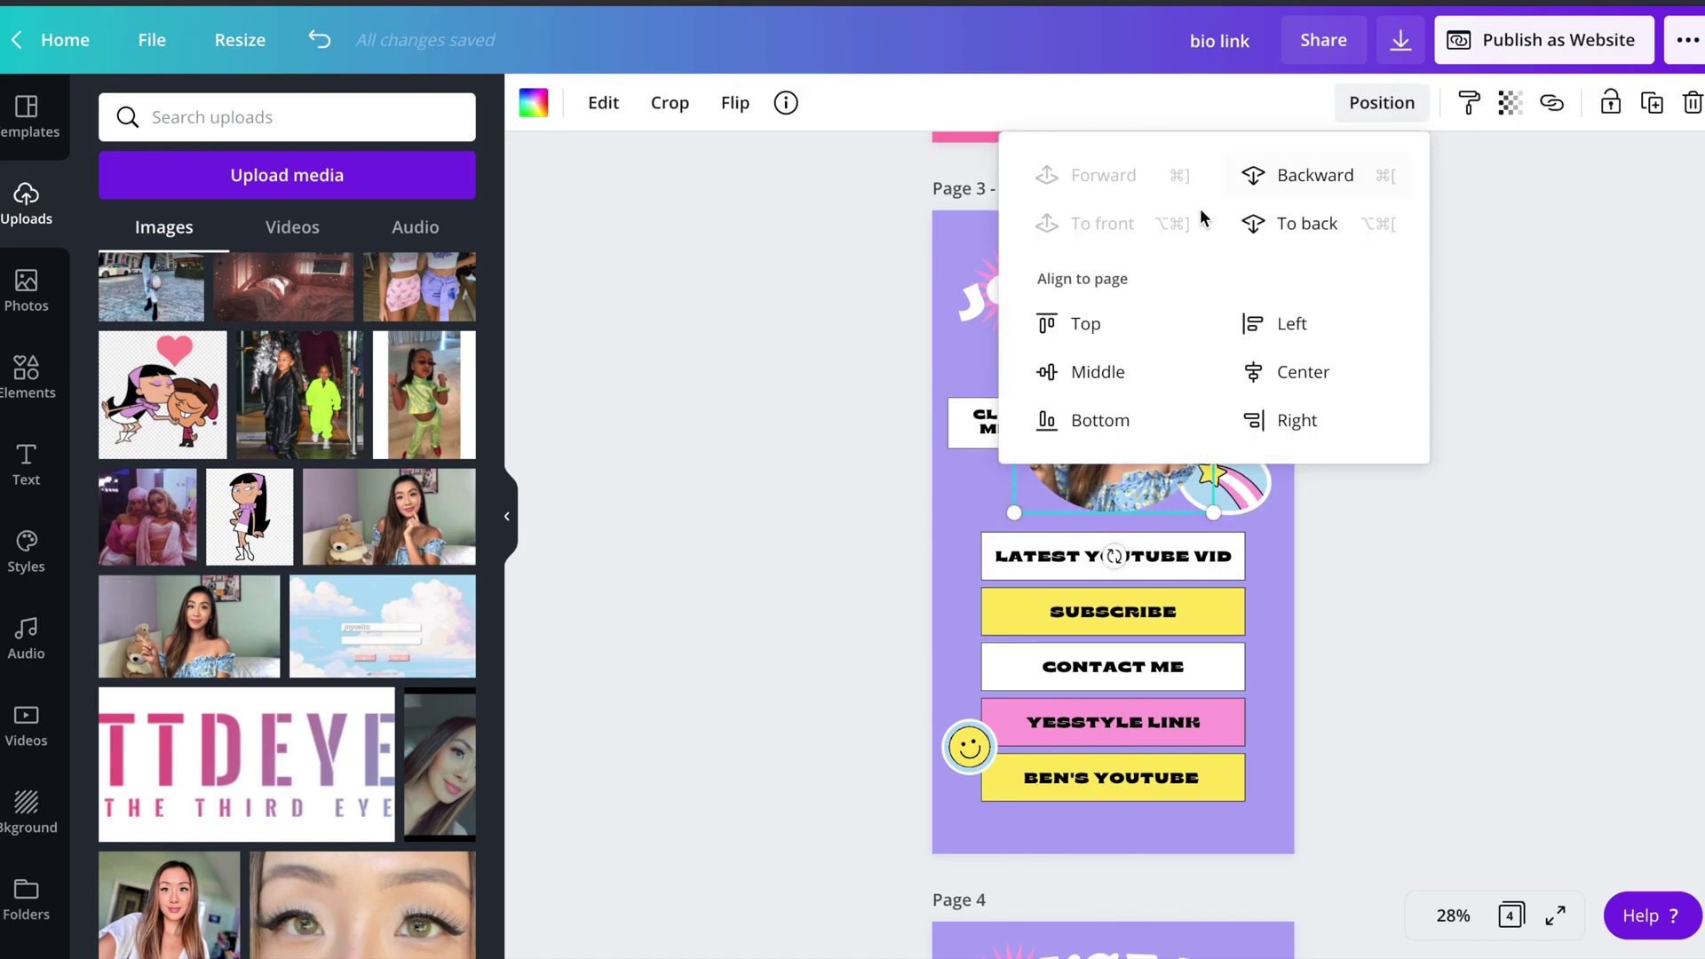
pyautogui.click(1314, 223)
pyautogui.click(1003, 421)
pyautogui.click(1005, 421)
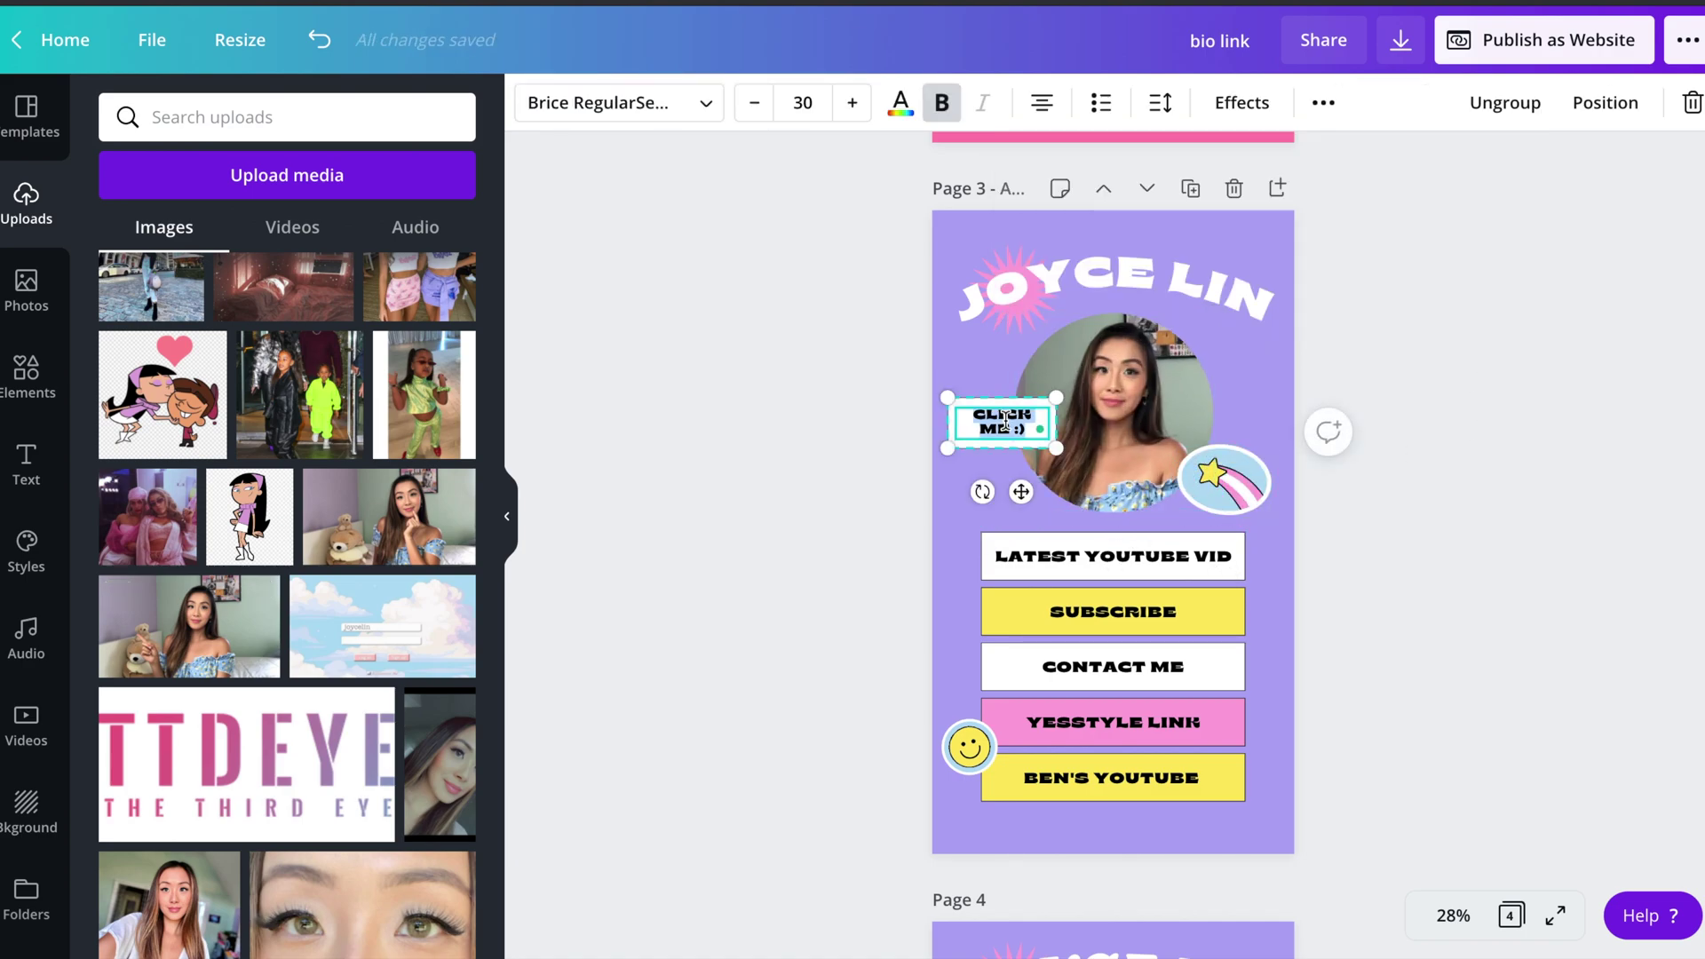
pyautogui.click(1327, 107)
# - Link the CLICK ME :) label to the YouTube channel URL, with no underline and uppercase kept
pyautogui.click(1216, 161)
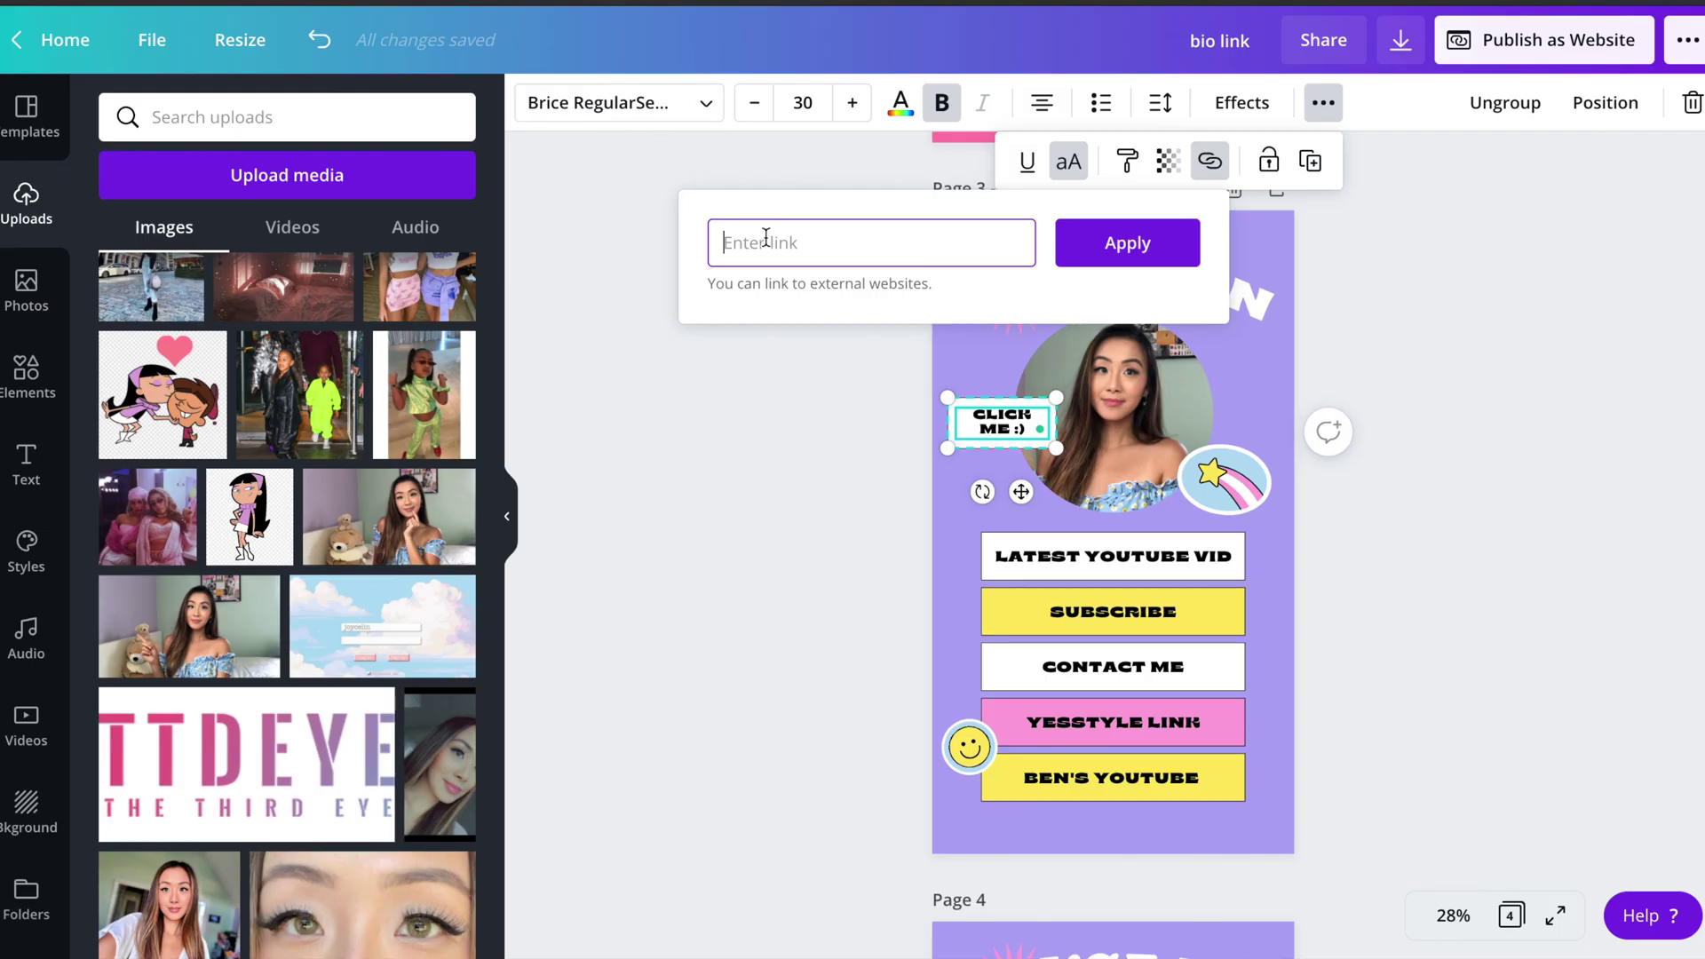
pyautogui.hotkey('ctrl', 'v')
pyautogui.click(1101, 252)
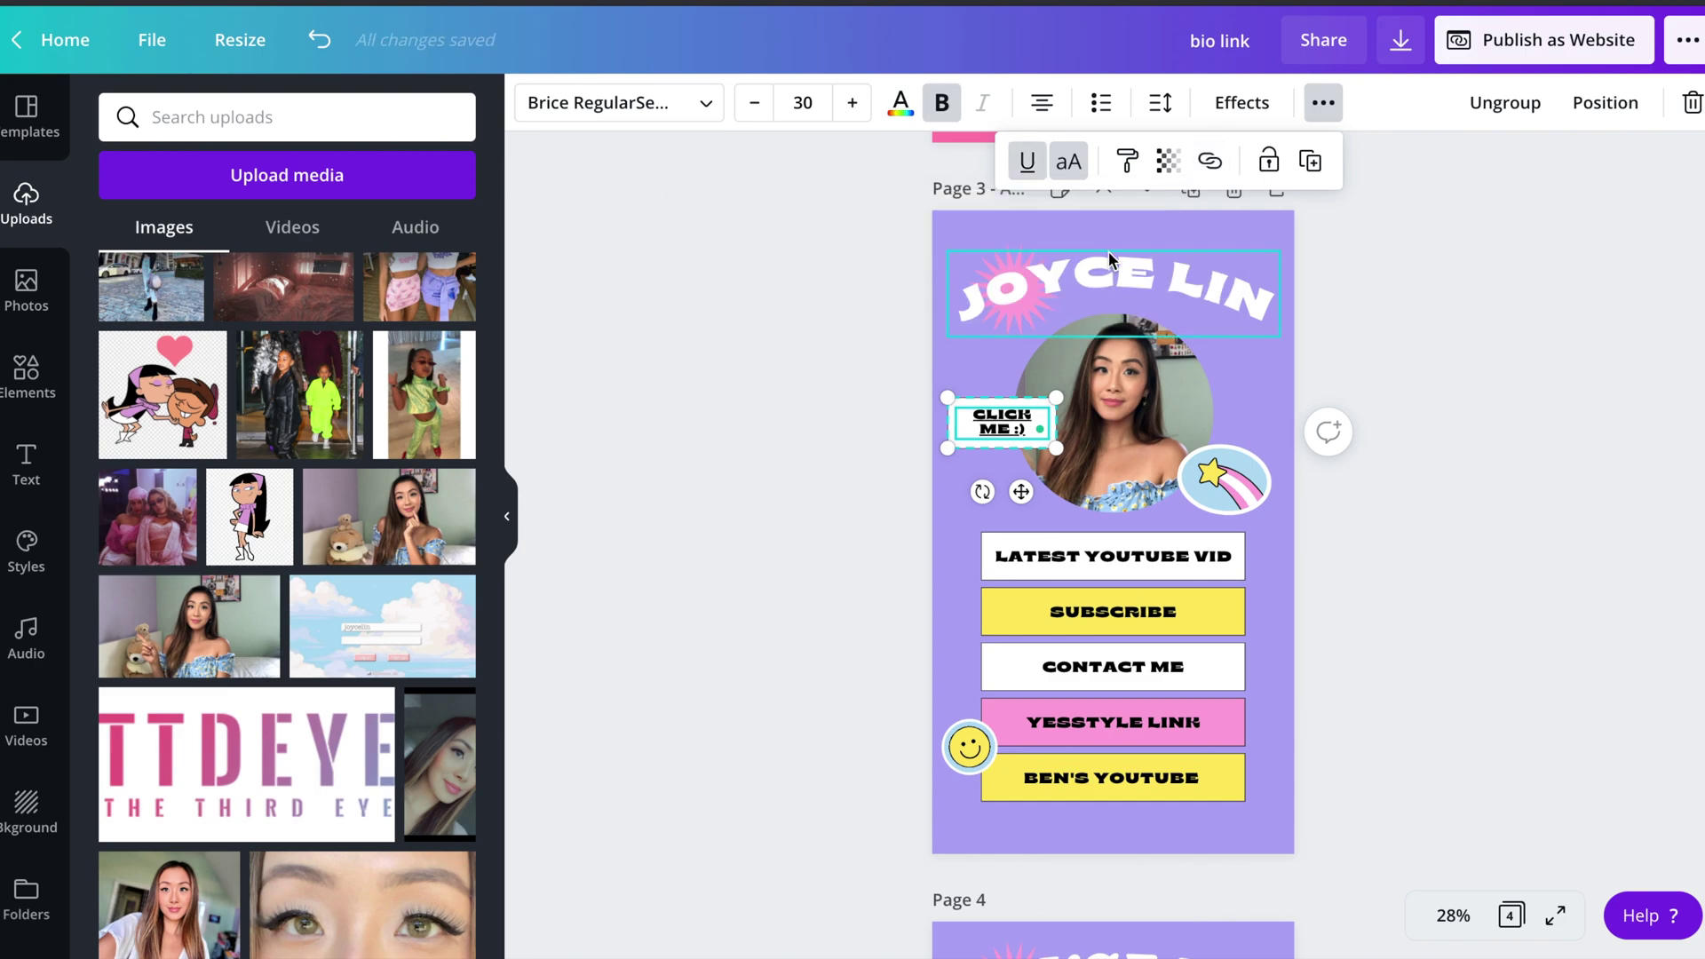
pyautogui.click(1027, 162)
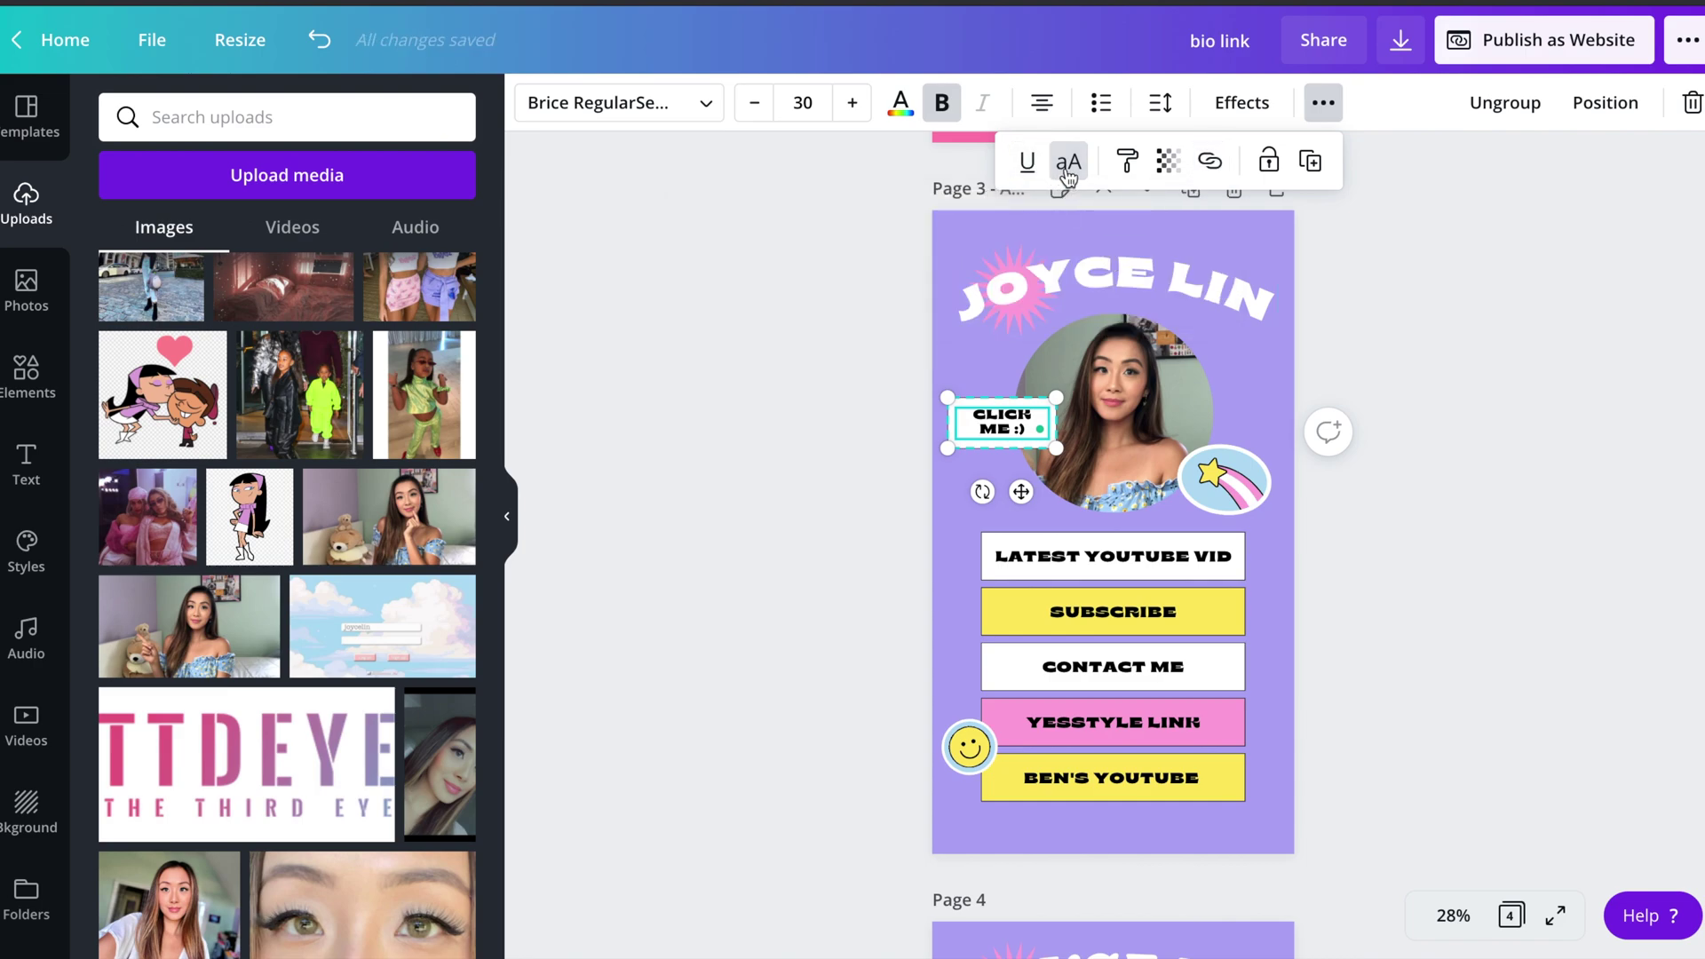
pyautogui.click(1070, 175)
pyautogui.click(1070, 175)
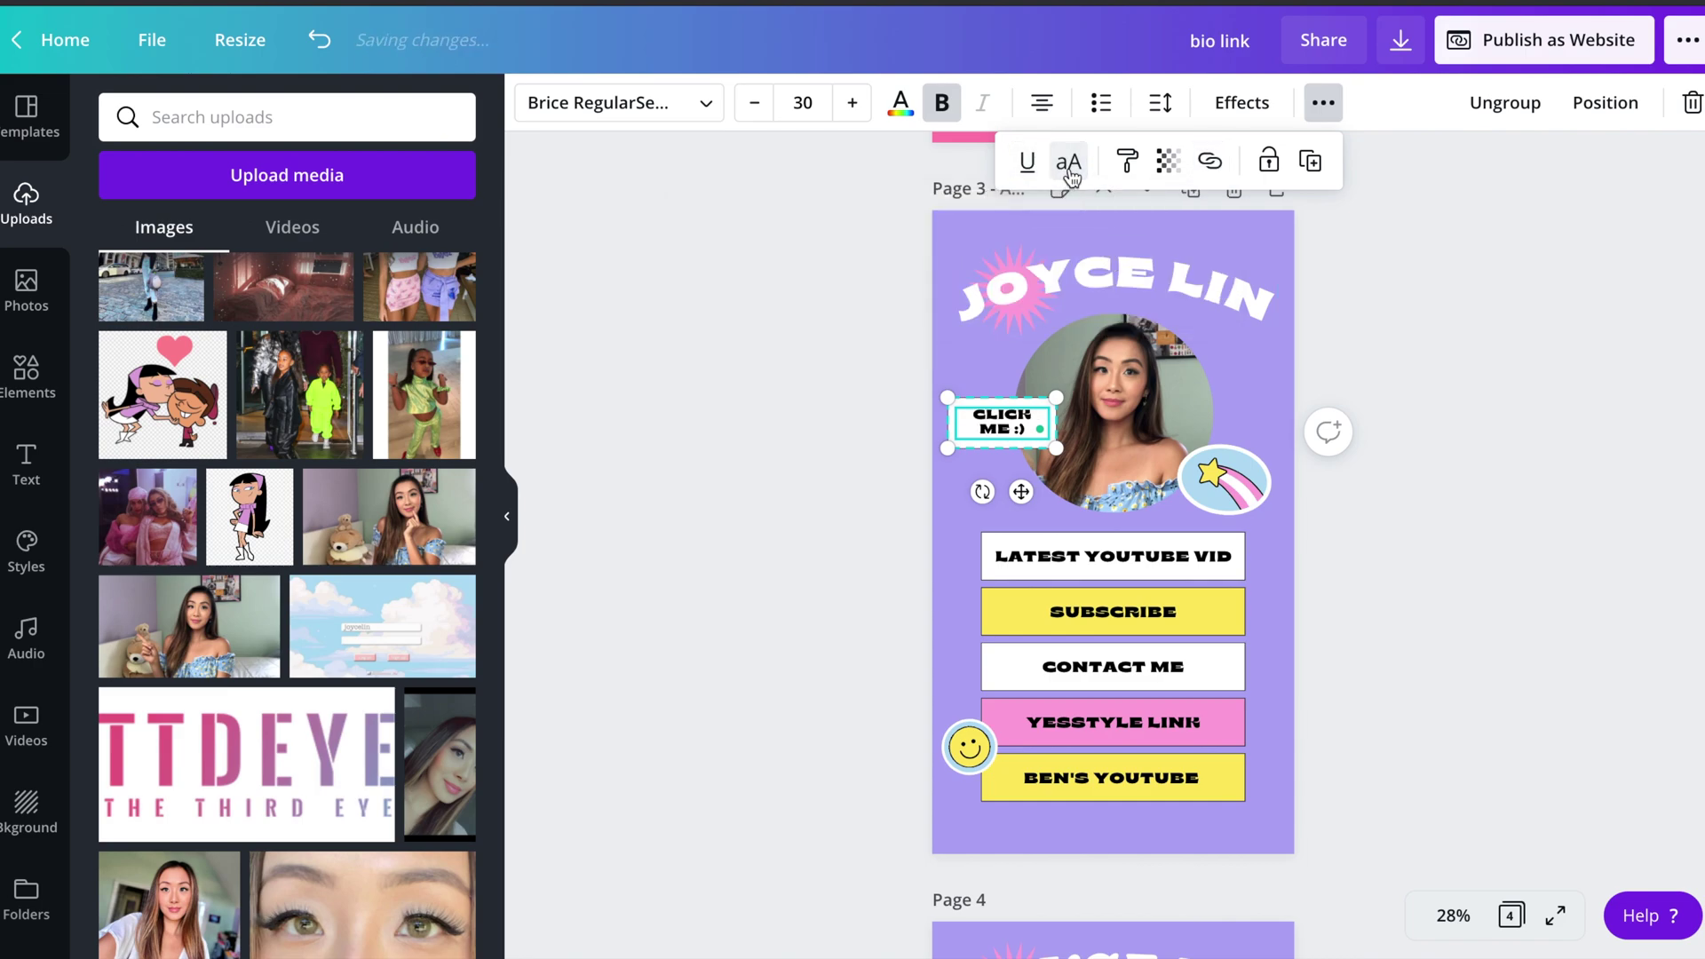
# - Select the LATEST YOUTUBE VID text and bring up its extra formatting options
pyautogui.click(825, 431)
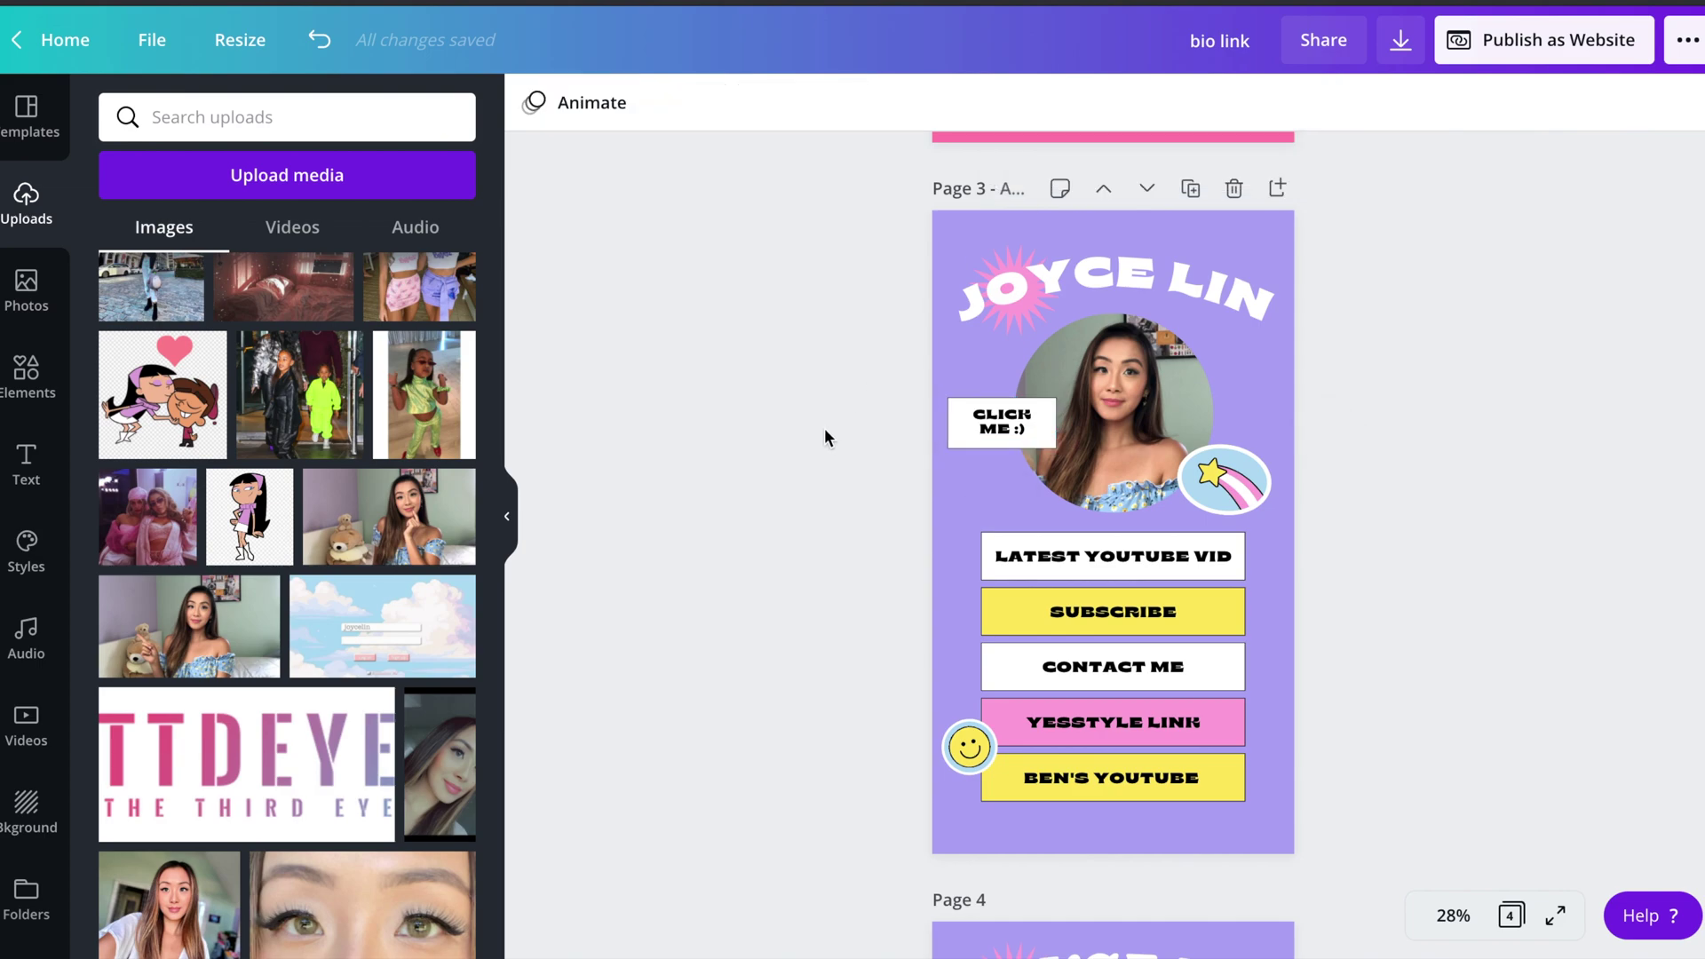
pyautogui.doubleClick(1081, 563)
pyautogui.click(1322, 102)
# - Search Elements for 'youtube icon' and place the red YouTube icon below the buttons
pyautogui.click(506, 516)
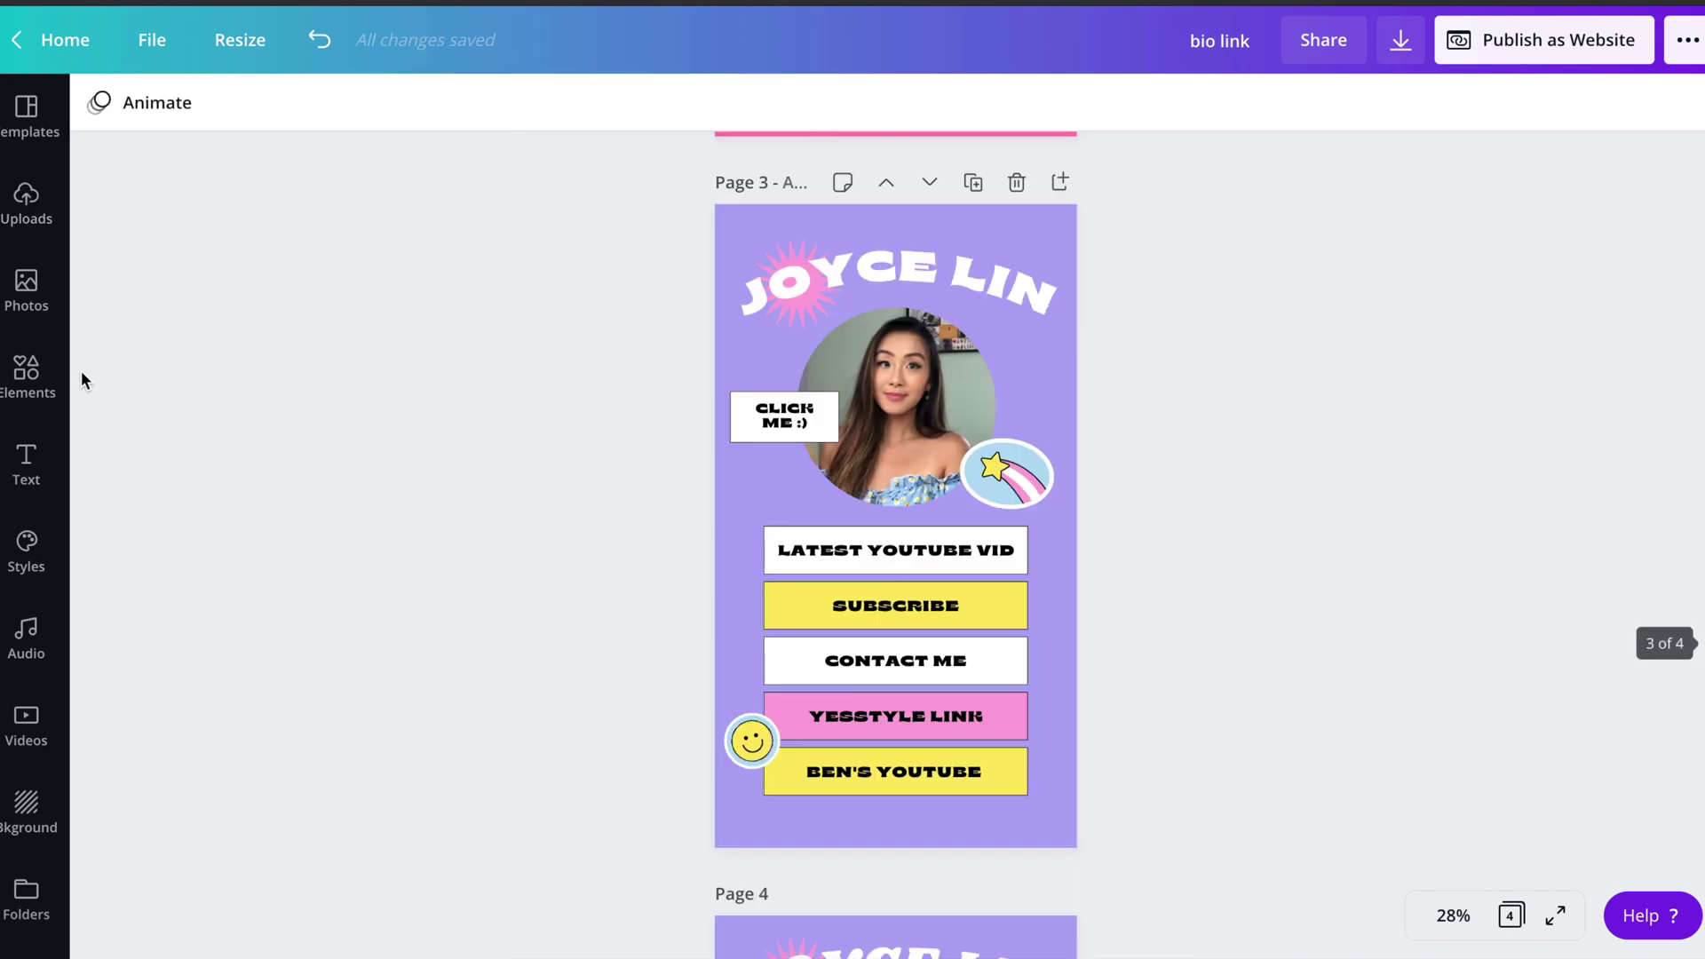
pyautogui.click(27, 373)
pyautogui.click(313, 117)
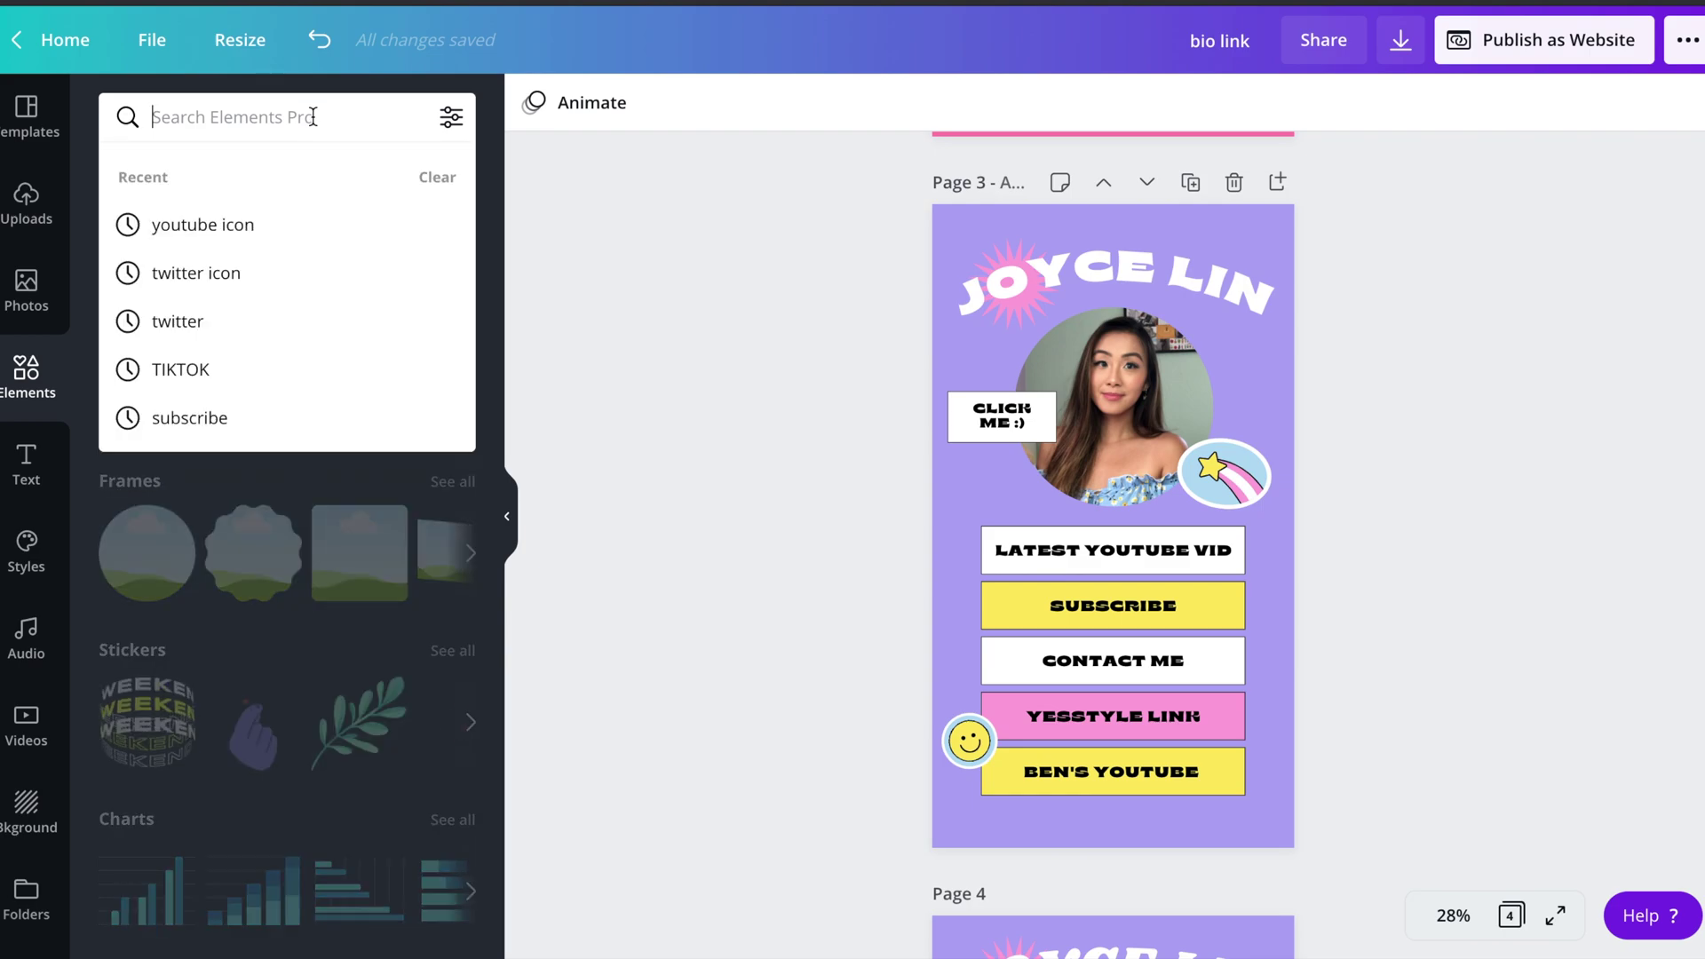
pyautogui.write('youtube icon')
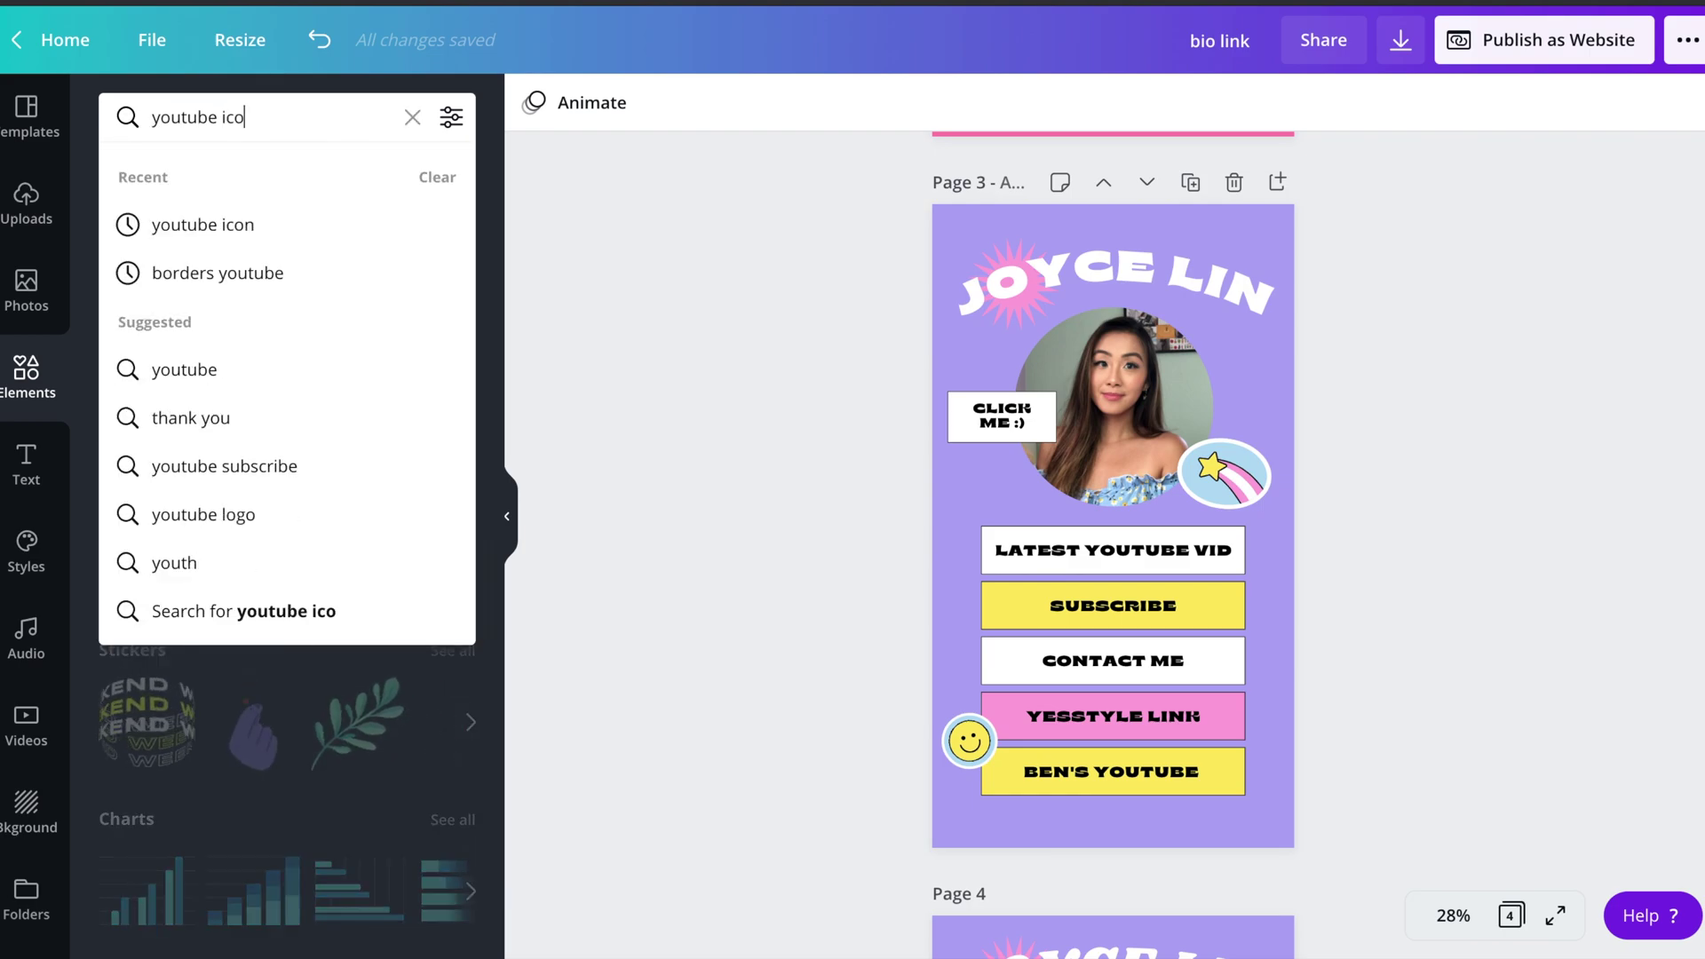
pyautogui.click(228, 226)
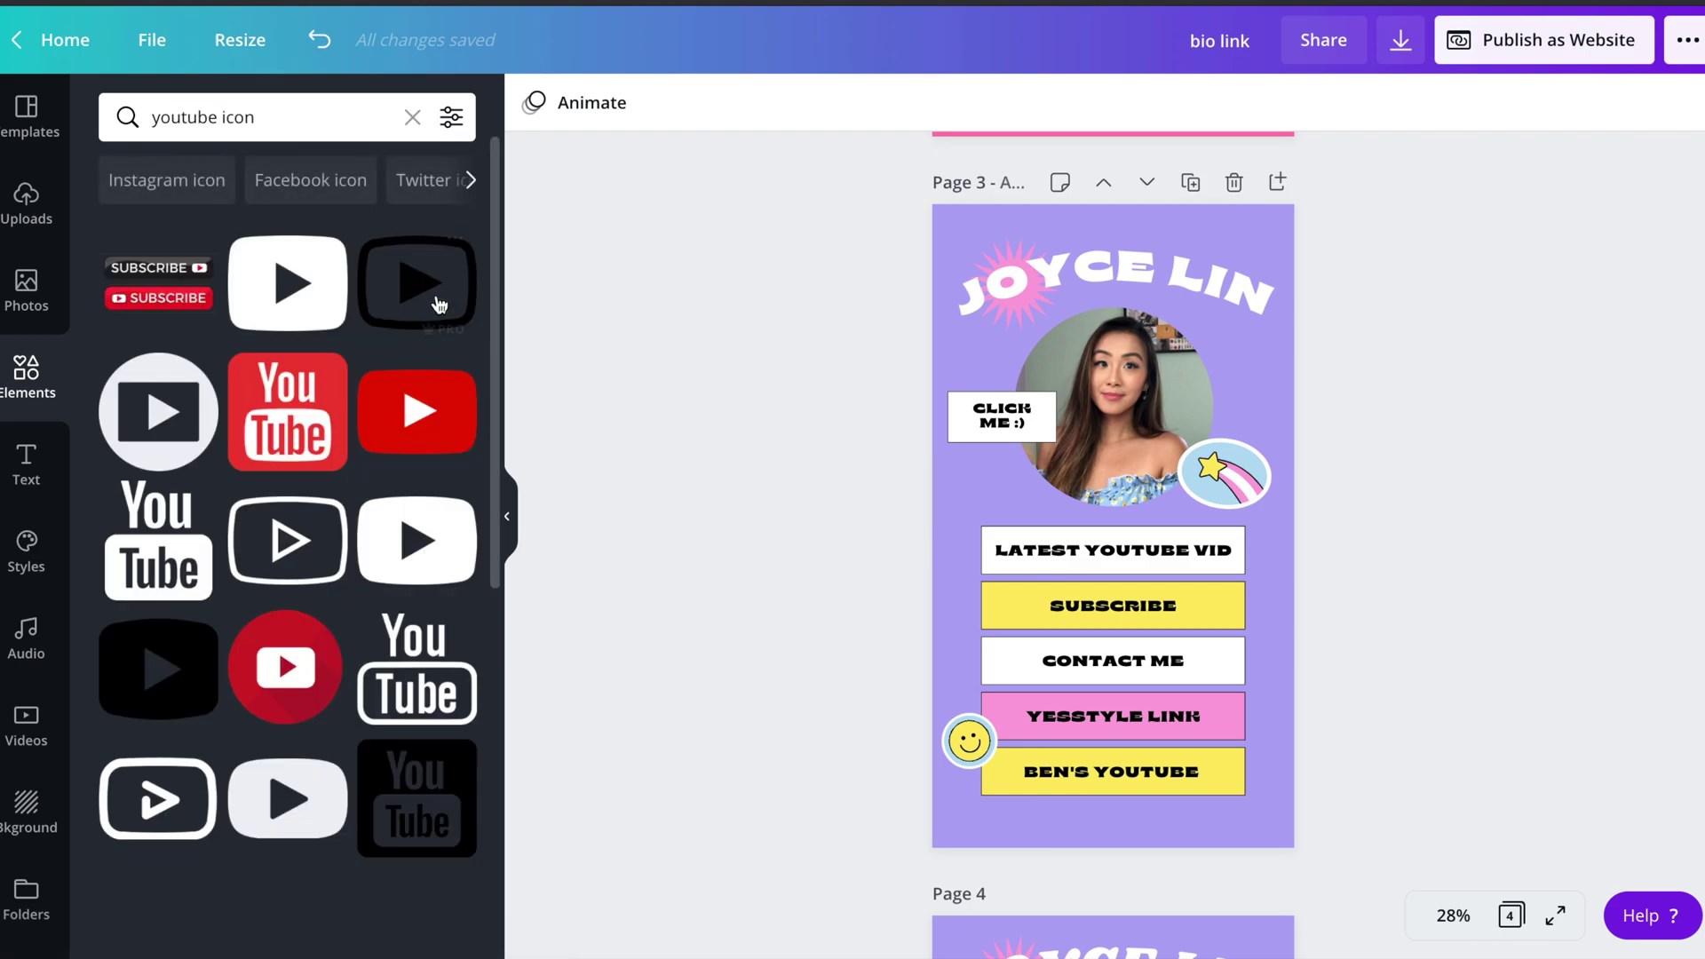
pyautogui.scroll(-5, 362, 480)
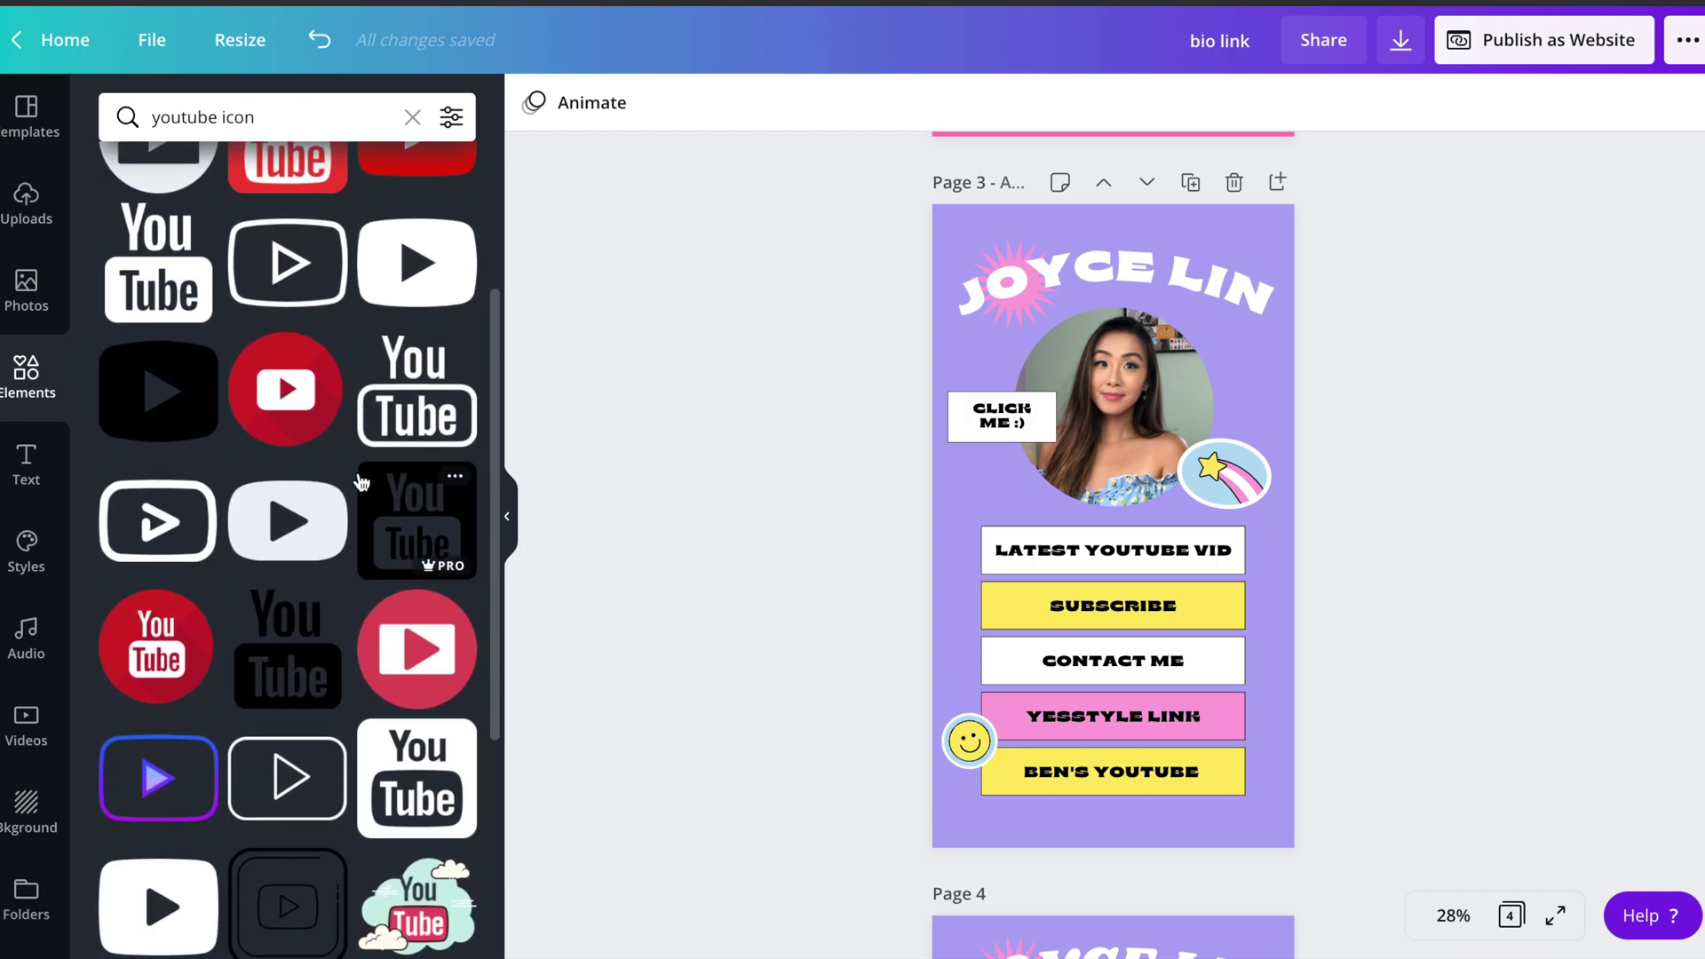
pyautogui.scroll(3, 361, 481)
pyautogui.scroll(-6, 361, 482)
pyautogui.scroll(-4, 361, 481)
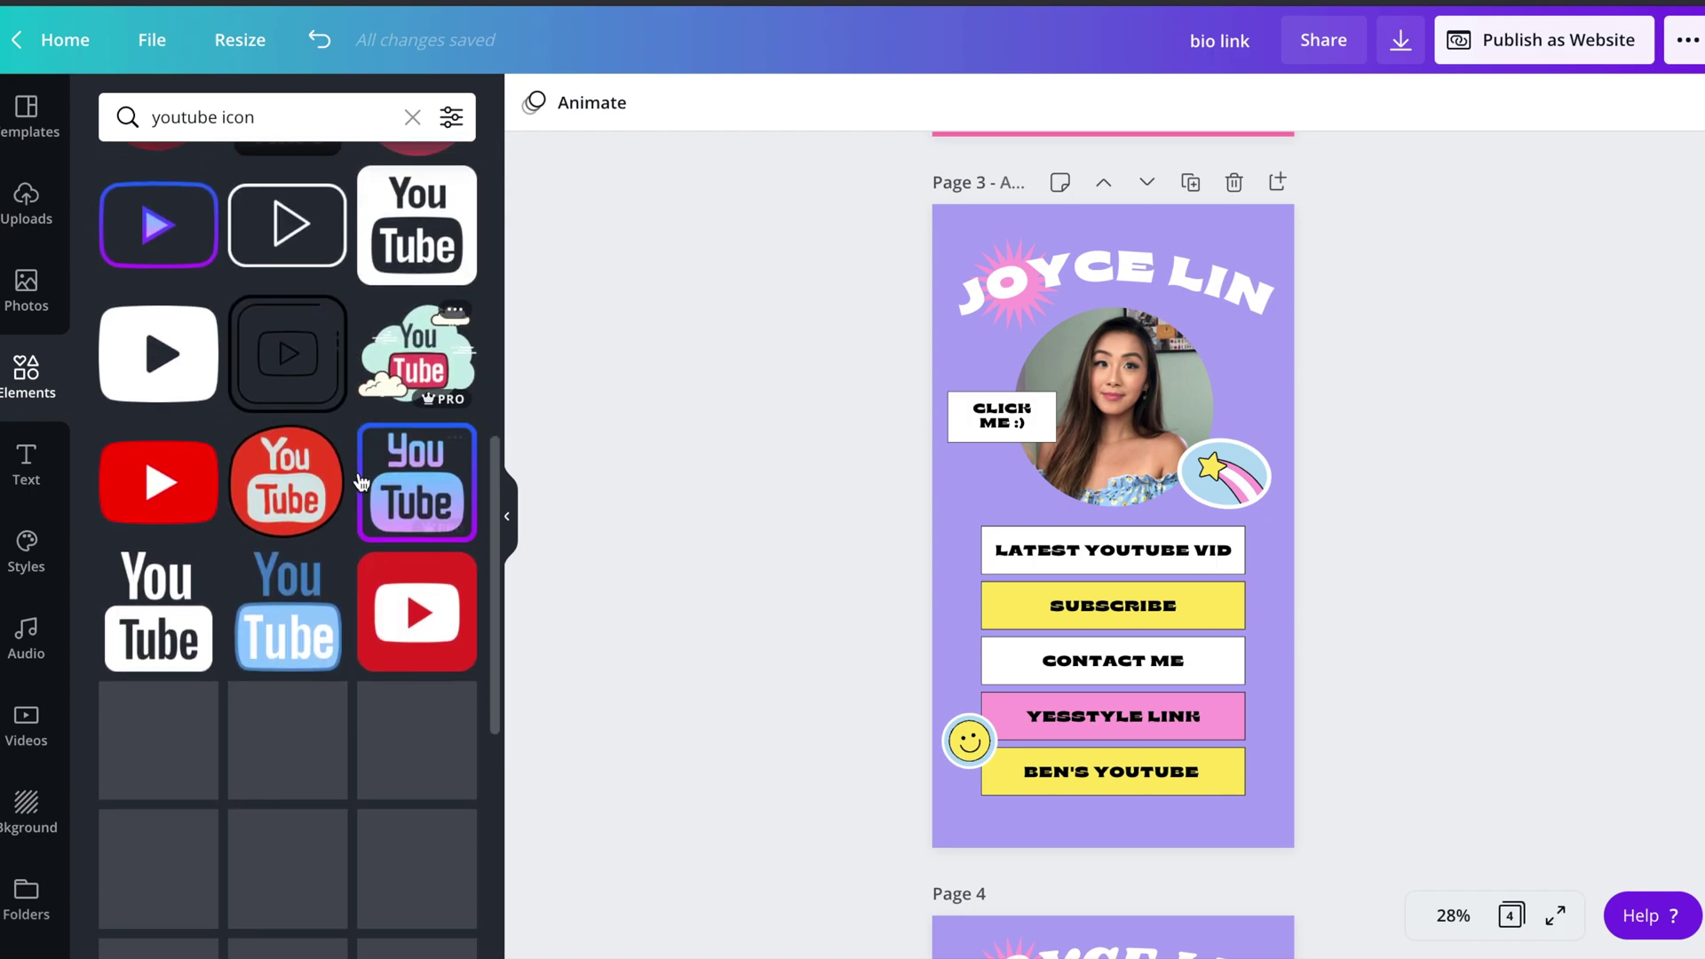
pyautogui.click(417, 541)
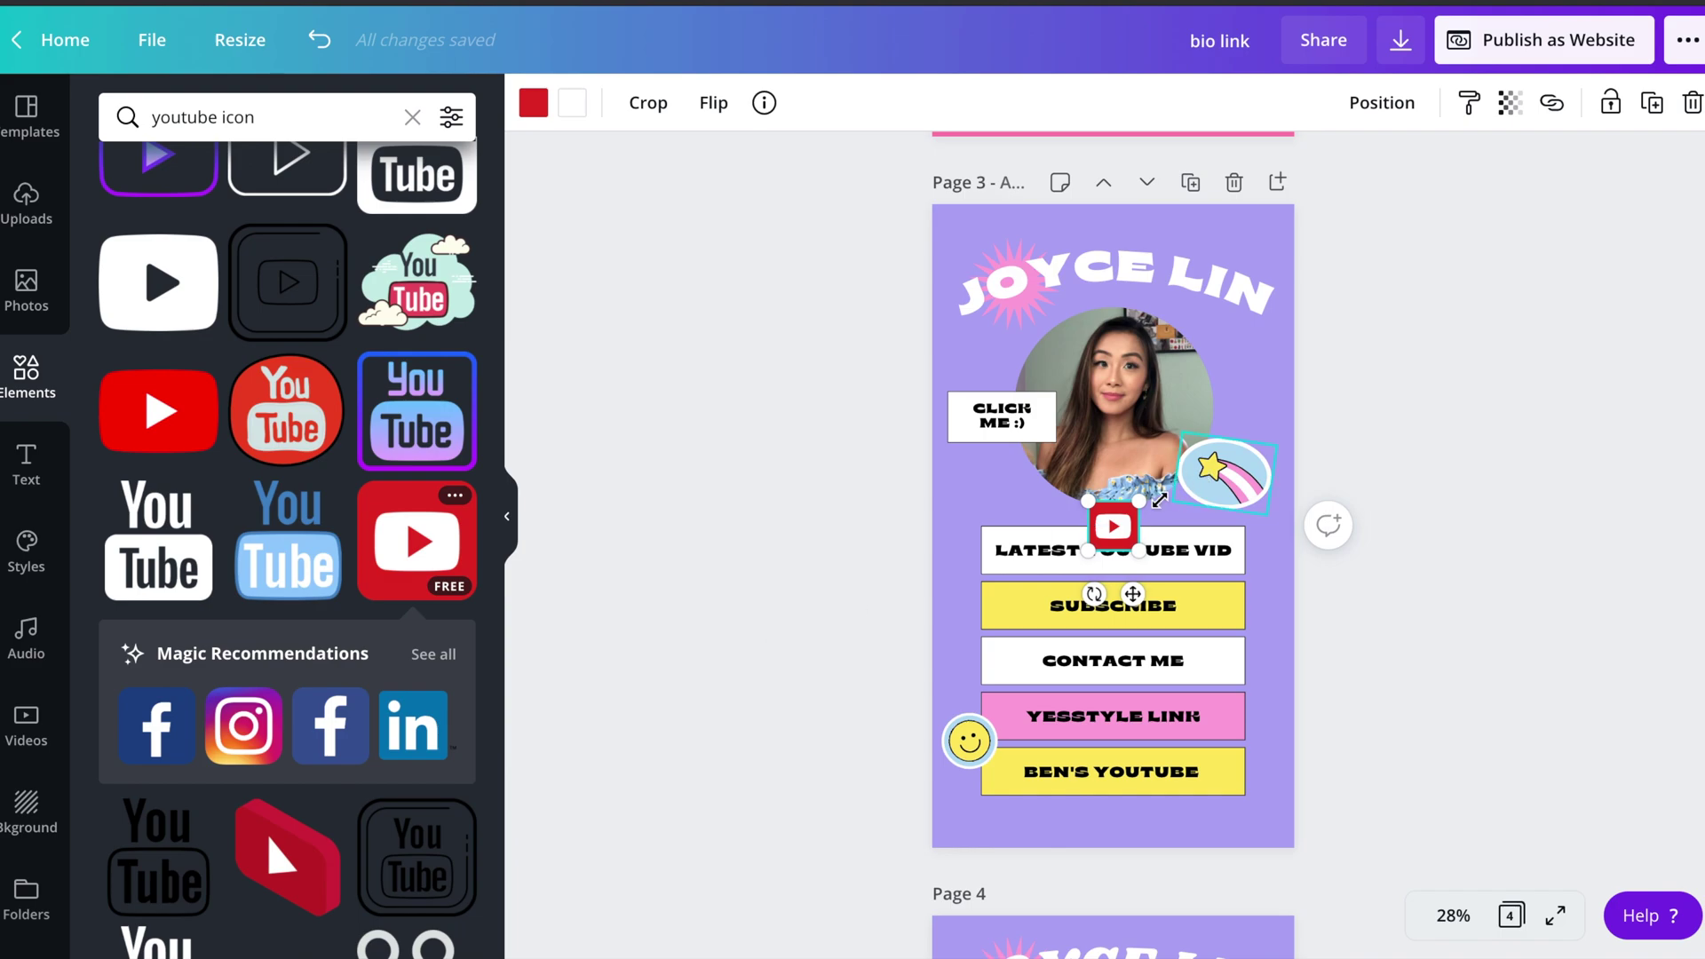
pyautogui.moveTo(1119, 524); pyautogui.dragTo(1030, 811)
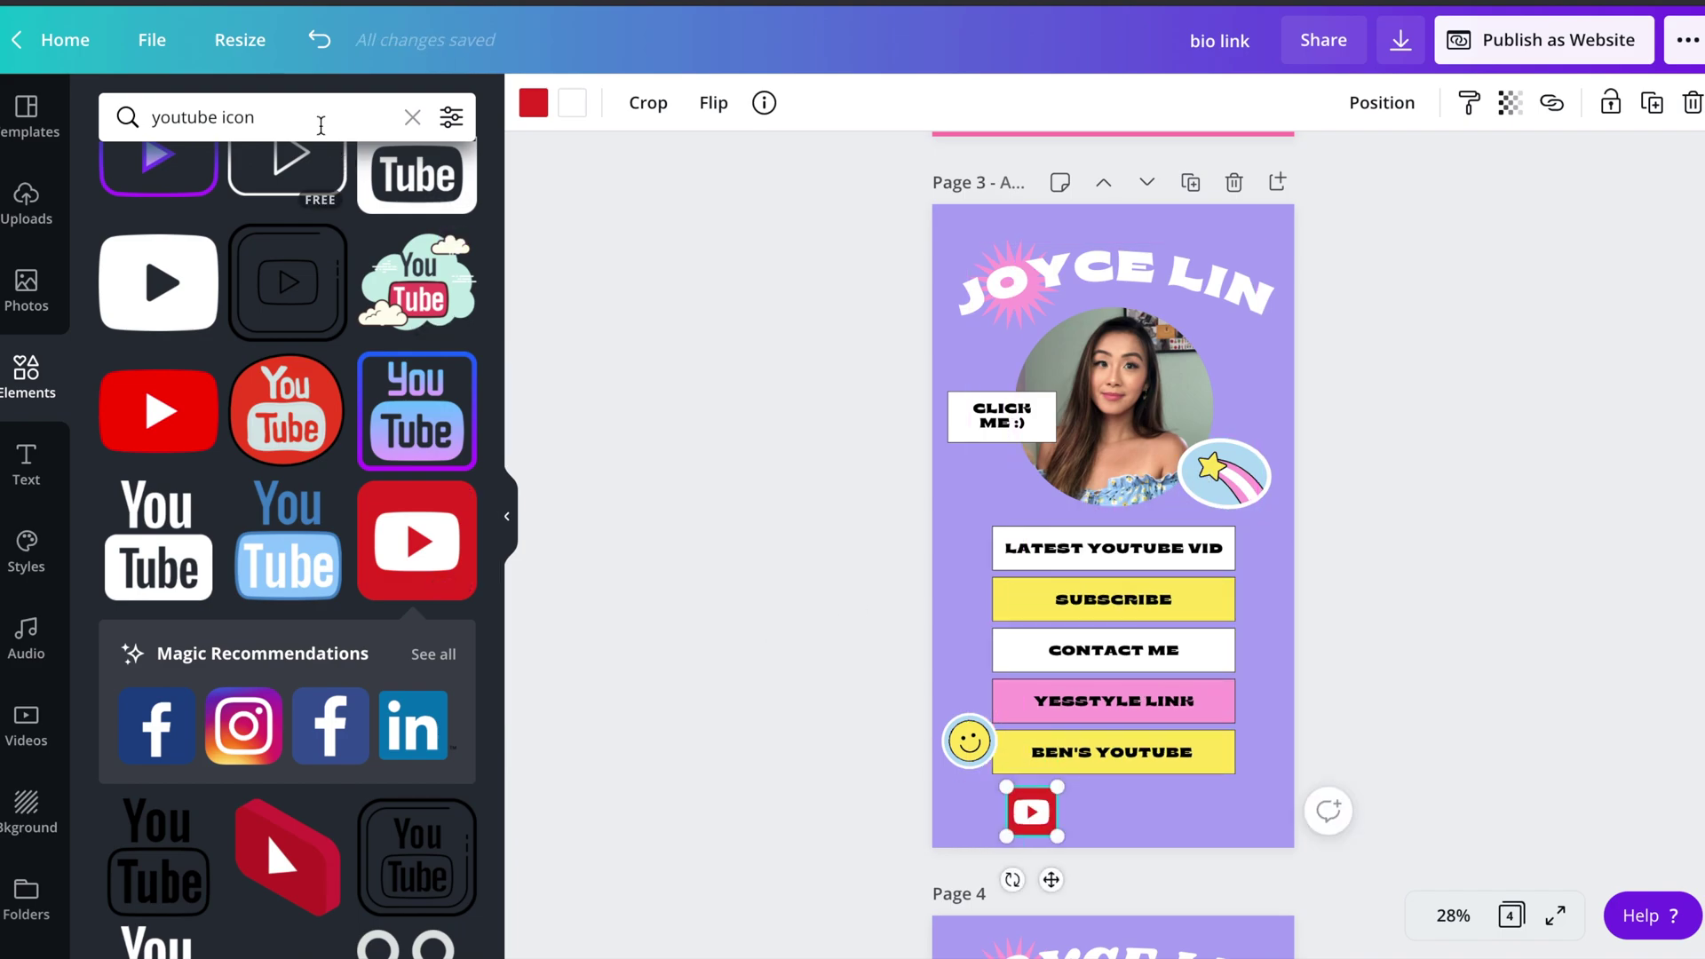
# - Search 'twitter' and place the blue Twitter icon beside the YouTube icon
pyautogui.doubleClick(185, 117)
pyautogui.write('twitter')
pyautogui.press('Return')
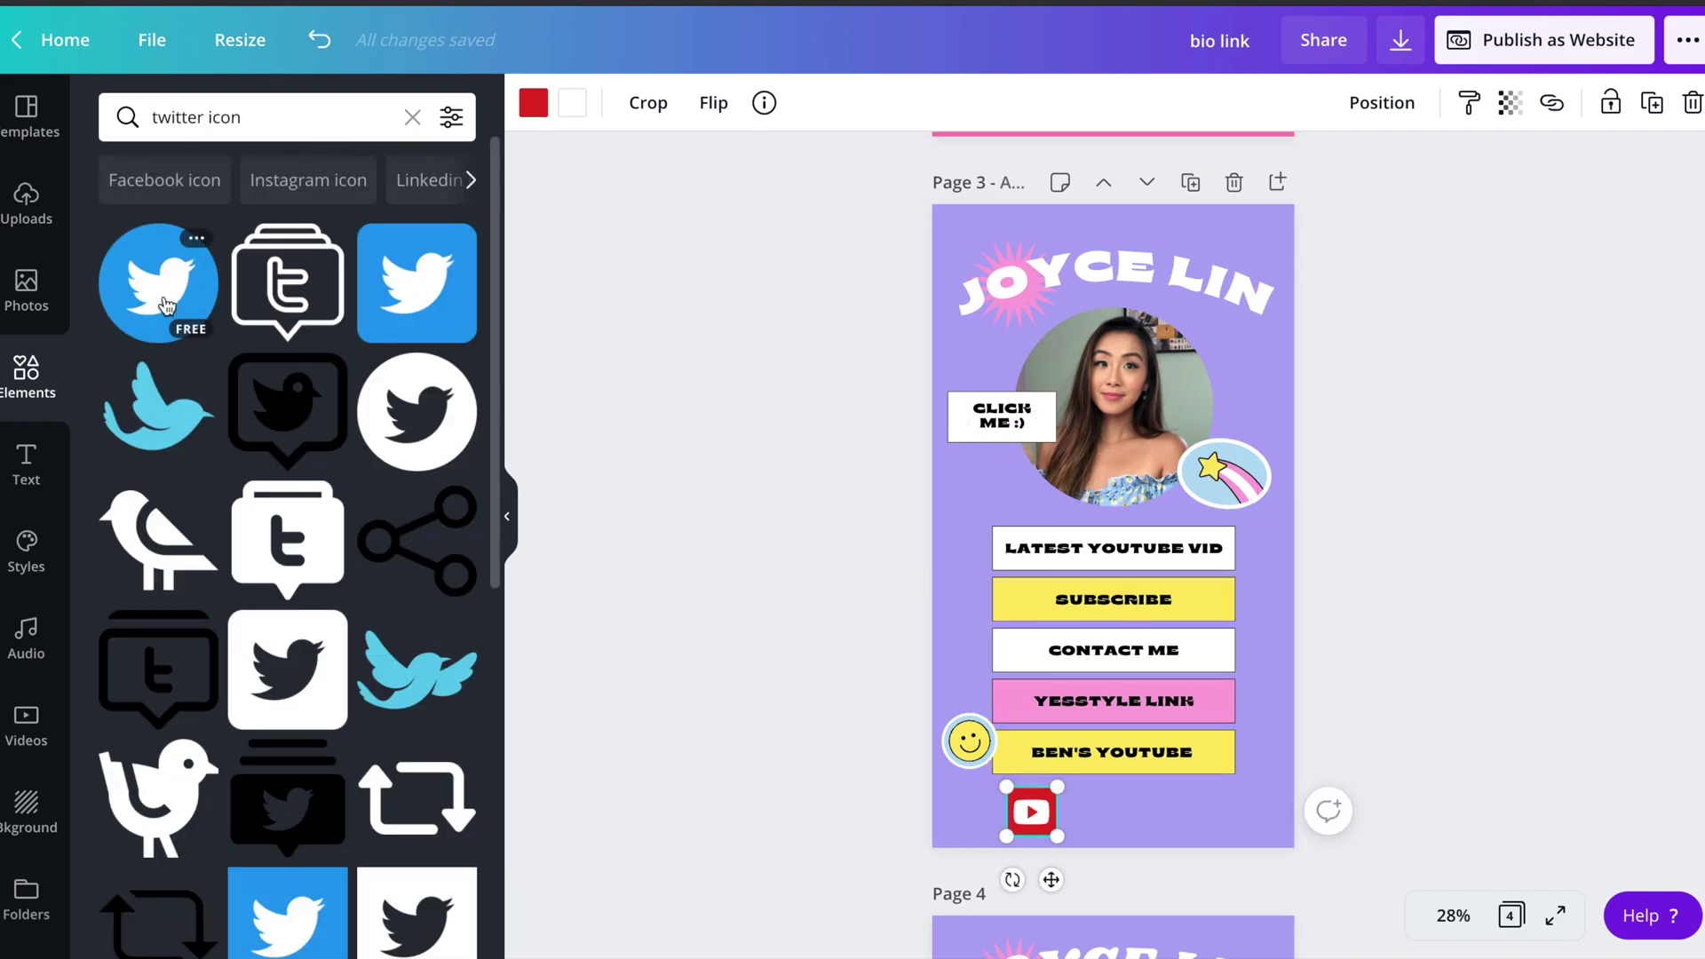
pyautogui.click(416, 282)
pyautogui.moveTo(1112, 540); pyautogui.dragTo(1116, 812)
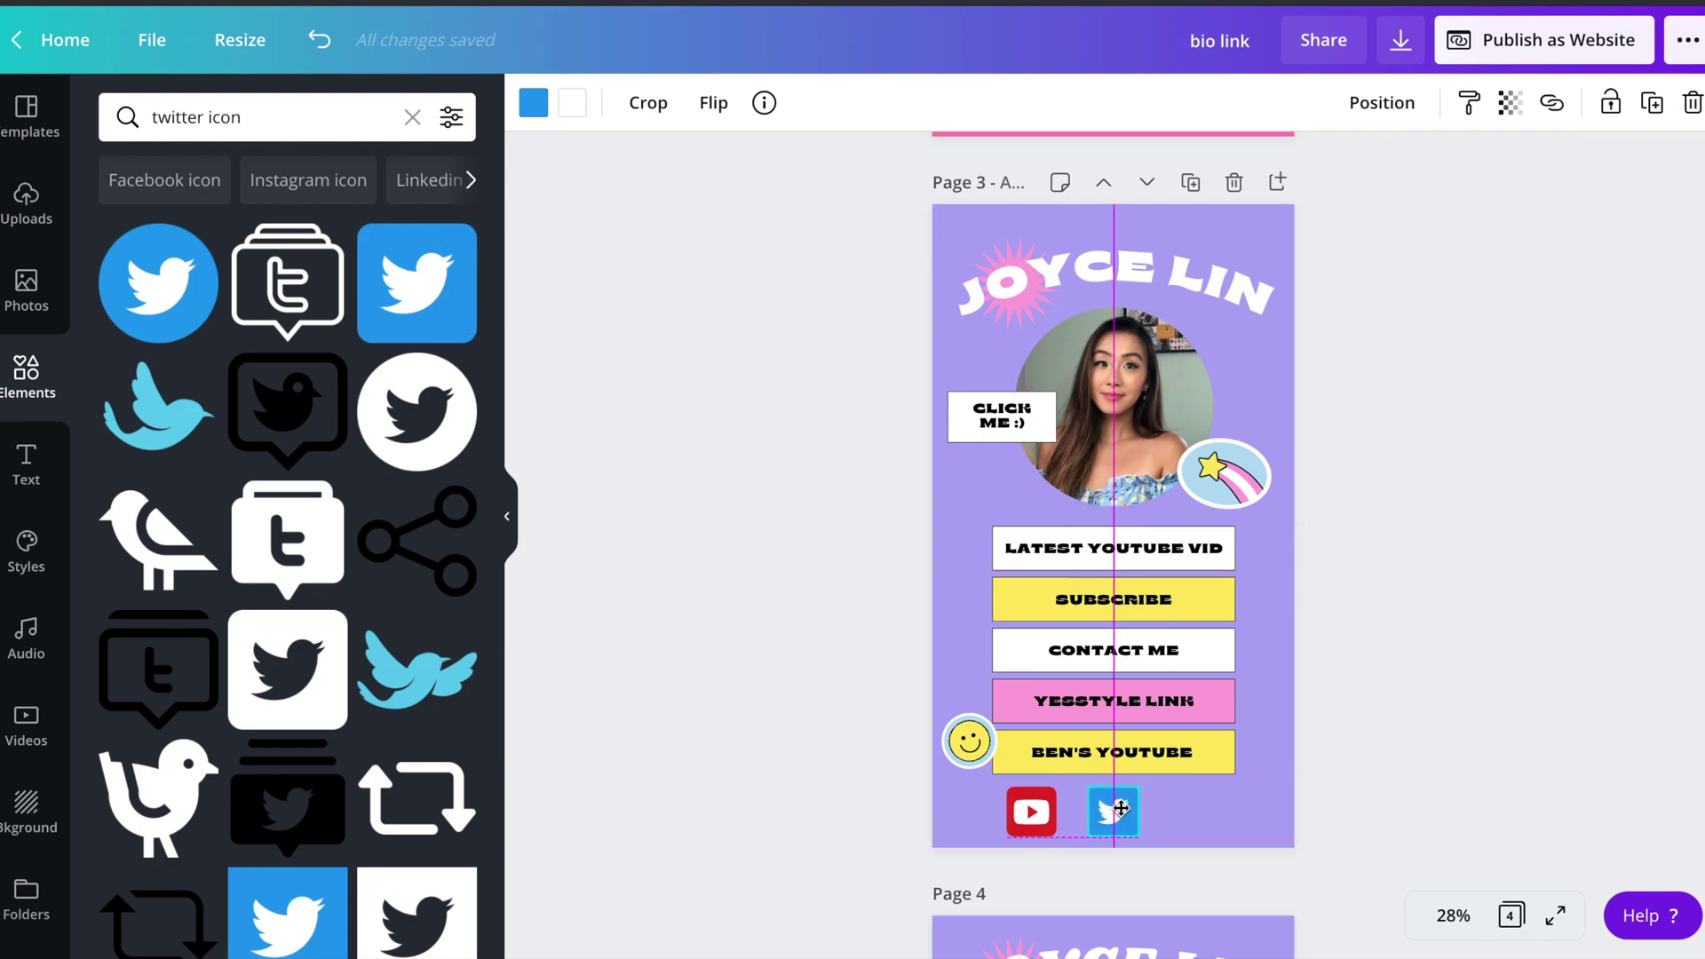
# - Search the elements for a snapchat icon, then for a tiktok icon
pyautogui.doubleClick(173, 118)
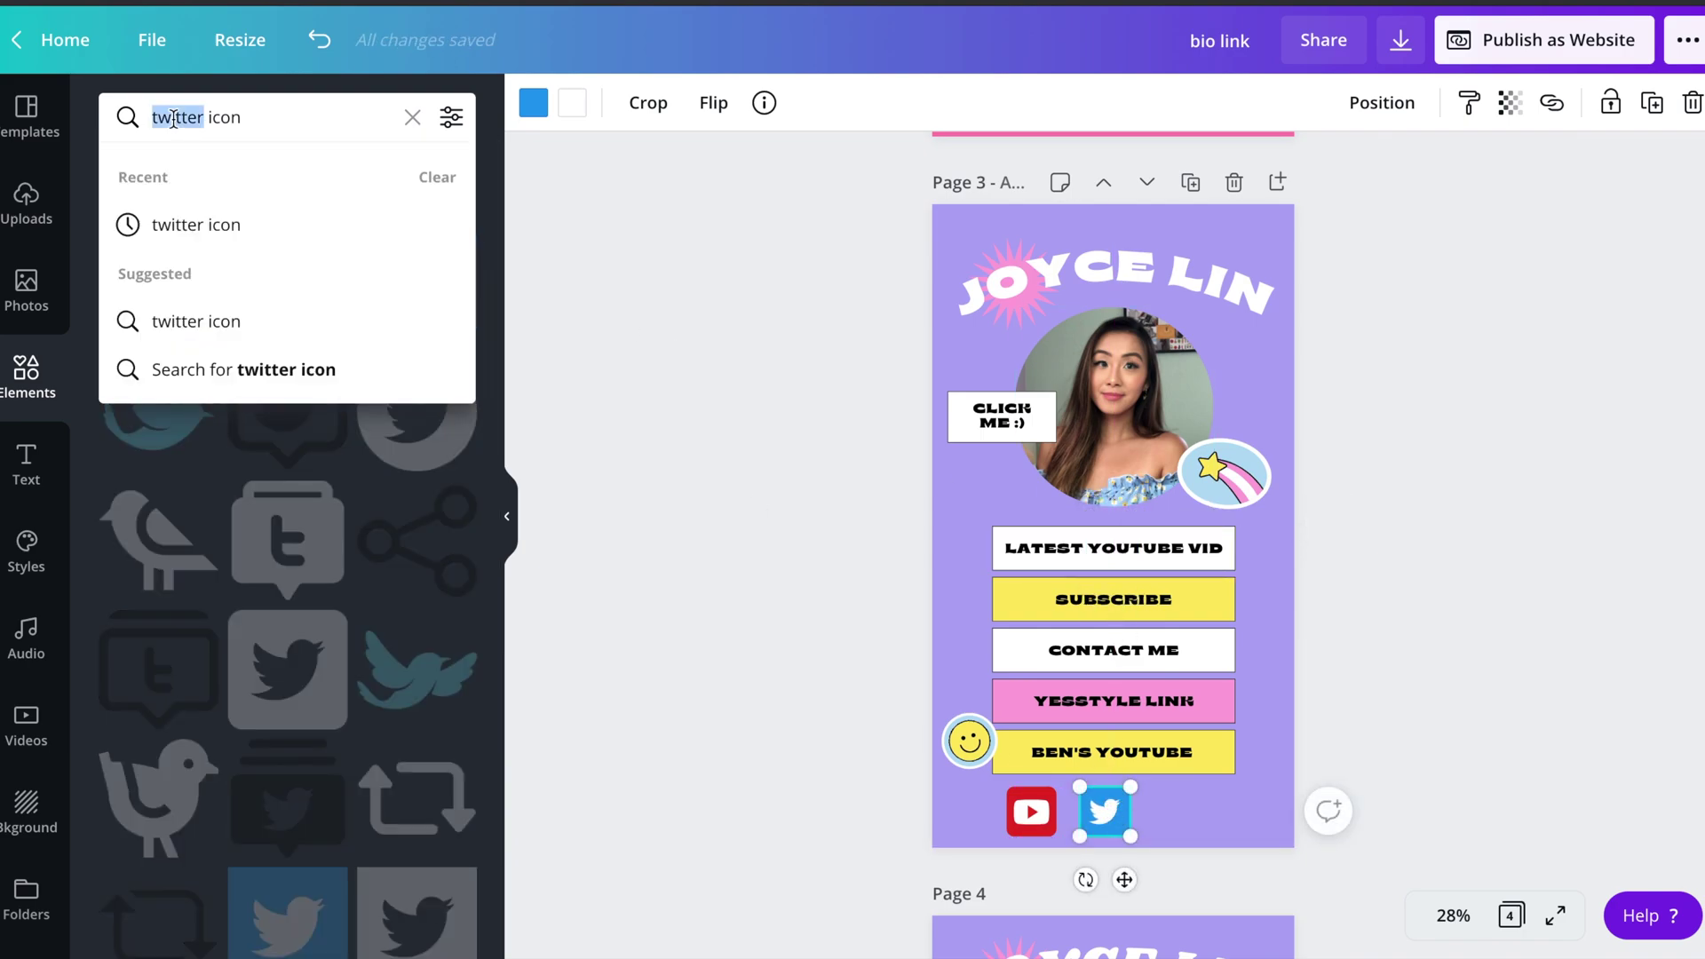
pyautogui.write('snapchat')
pyautogui.press('Return')
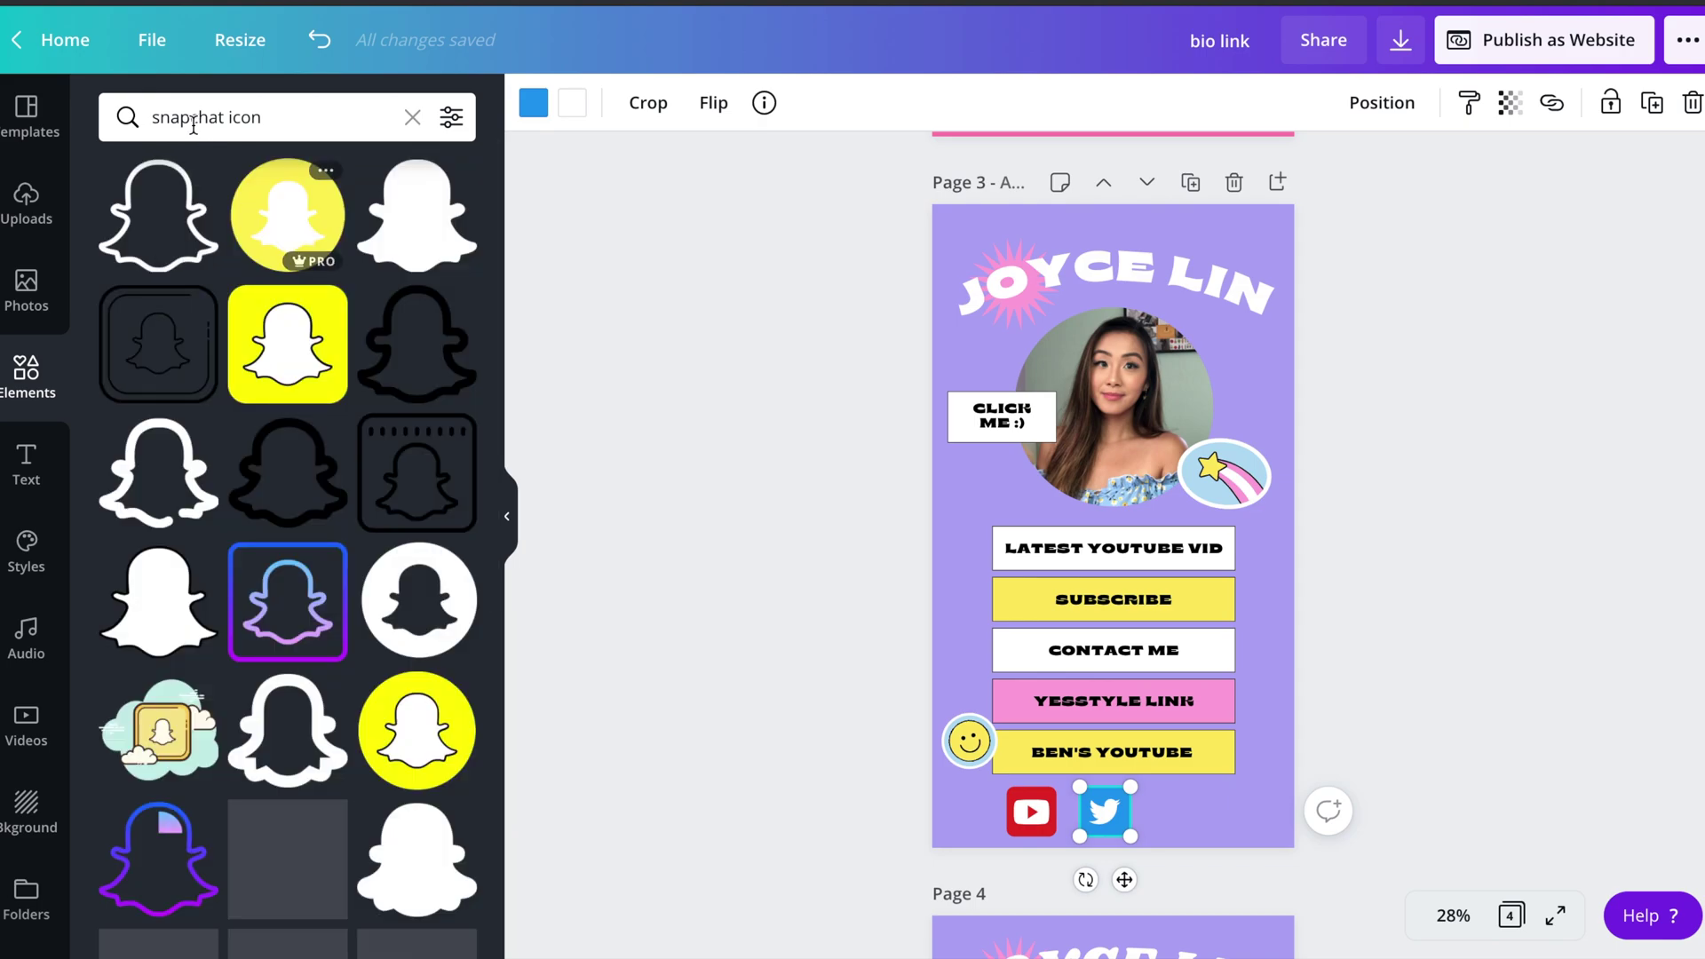
pyautogui.doubleClick(193, 119)
pyautogui.write('tiktok')
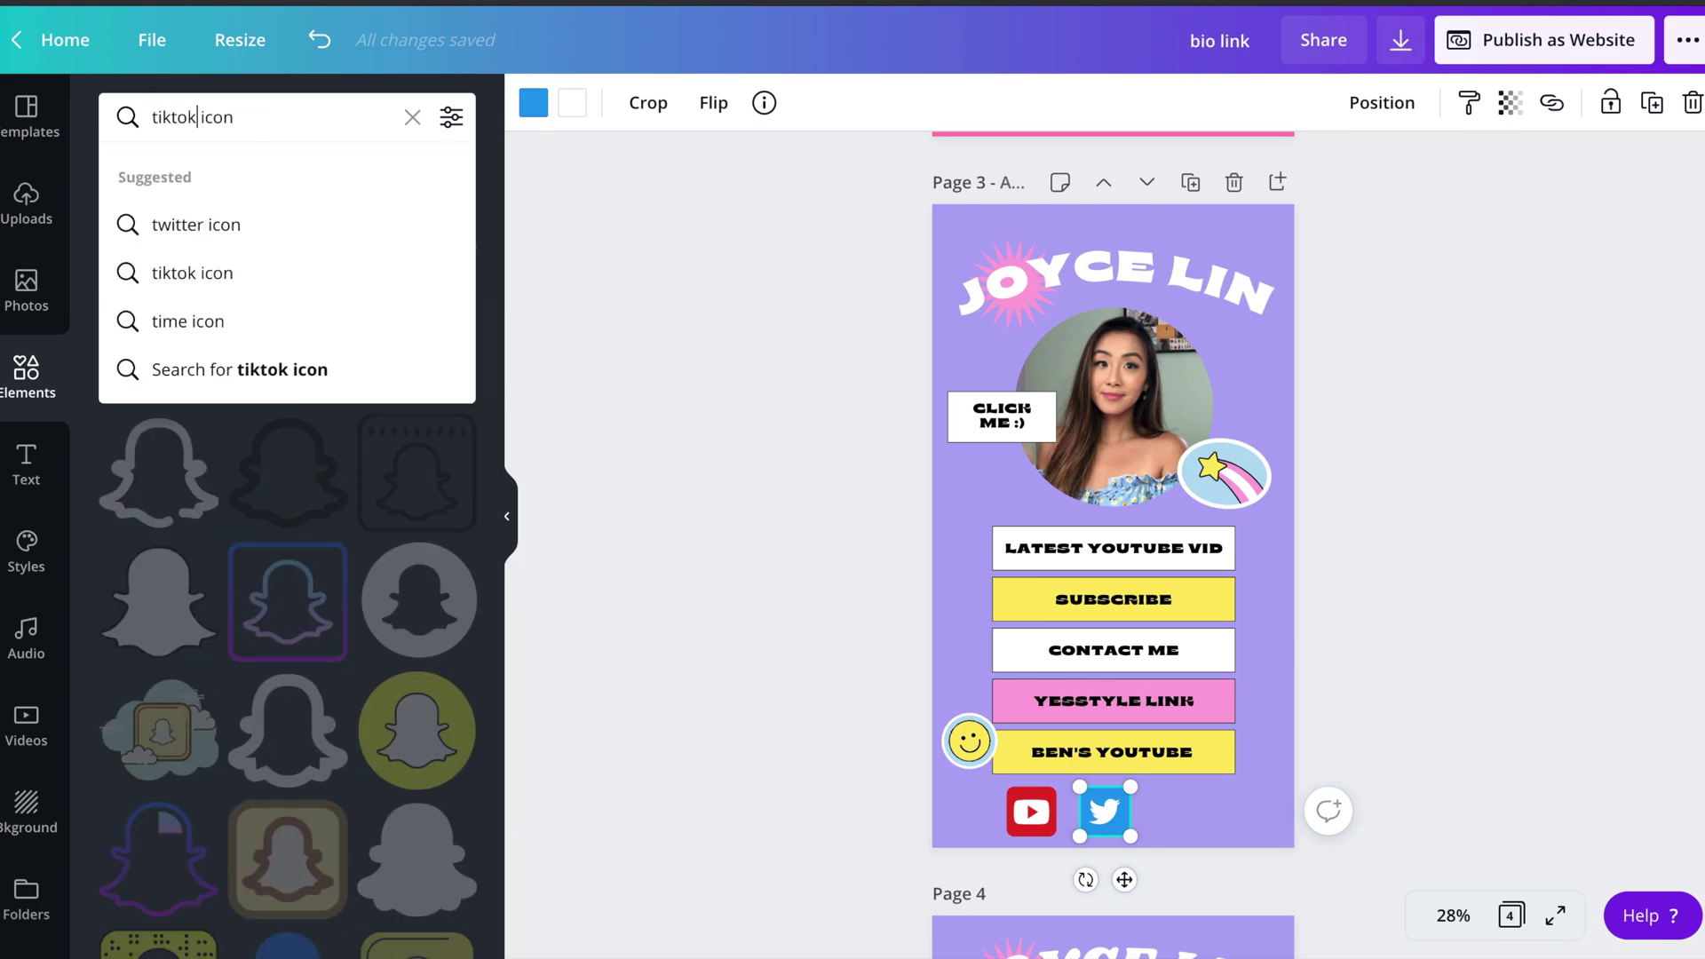
pyautogui.press('Return')
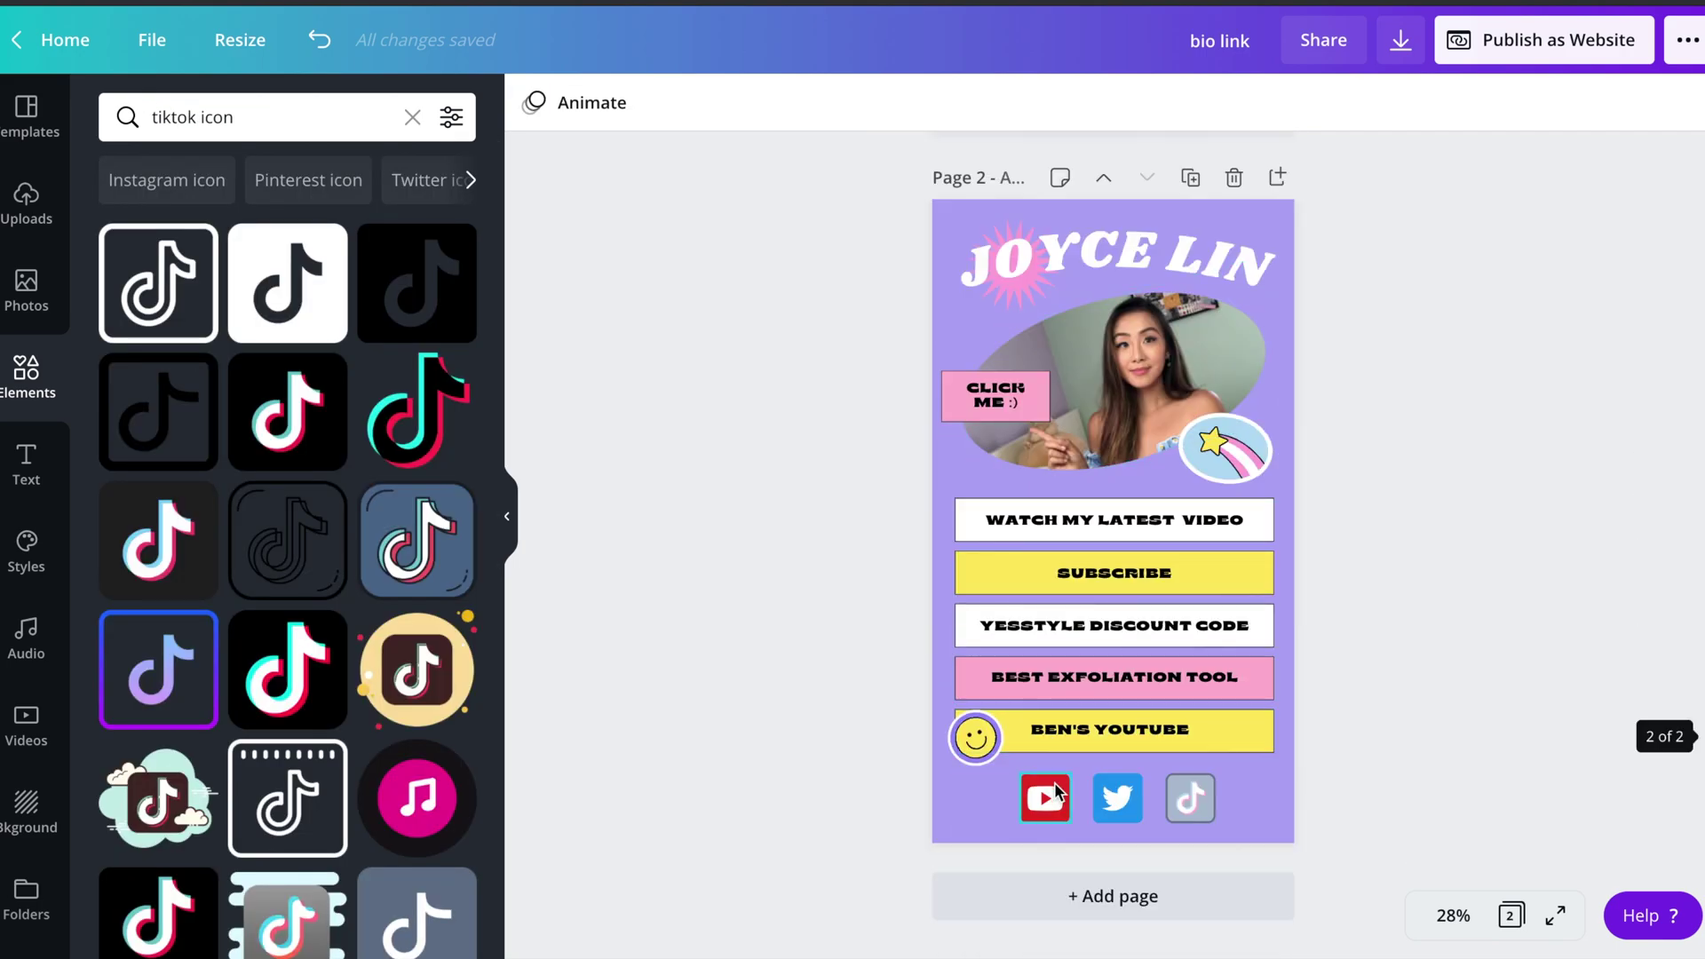
# - Link the WATCH MY LATEST VIDEO button to the pasted YouTube channel URL
pyautogui.click(1045, 798)
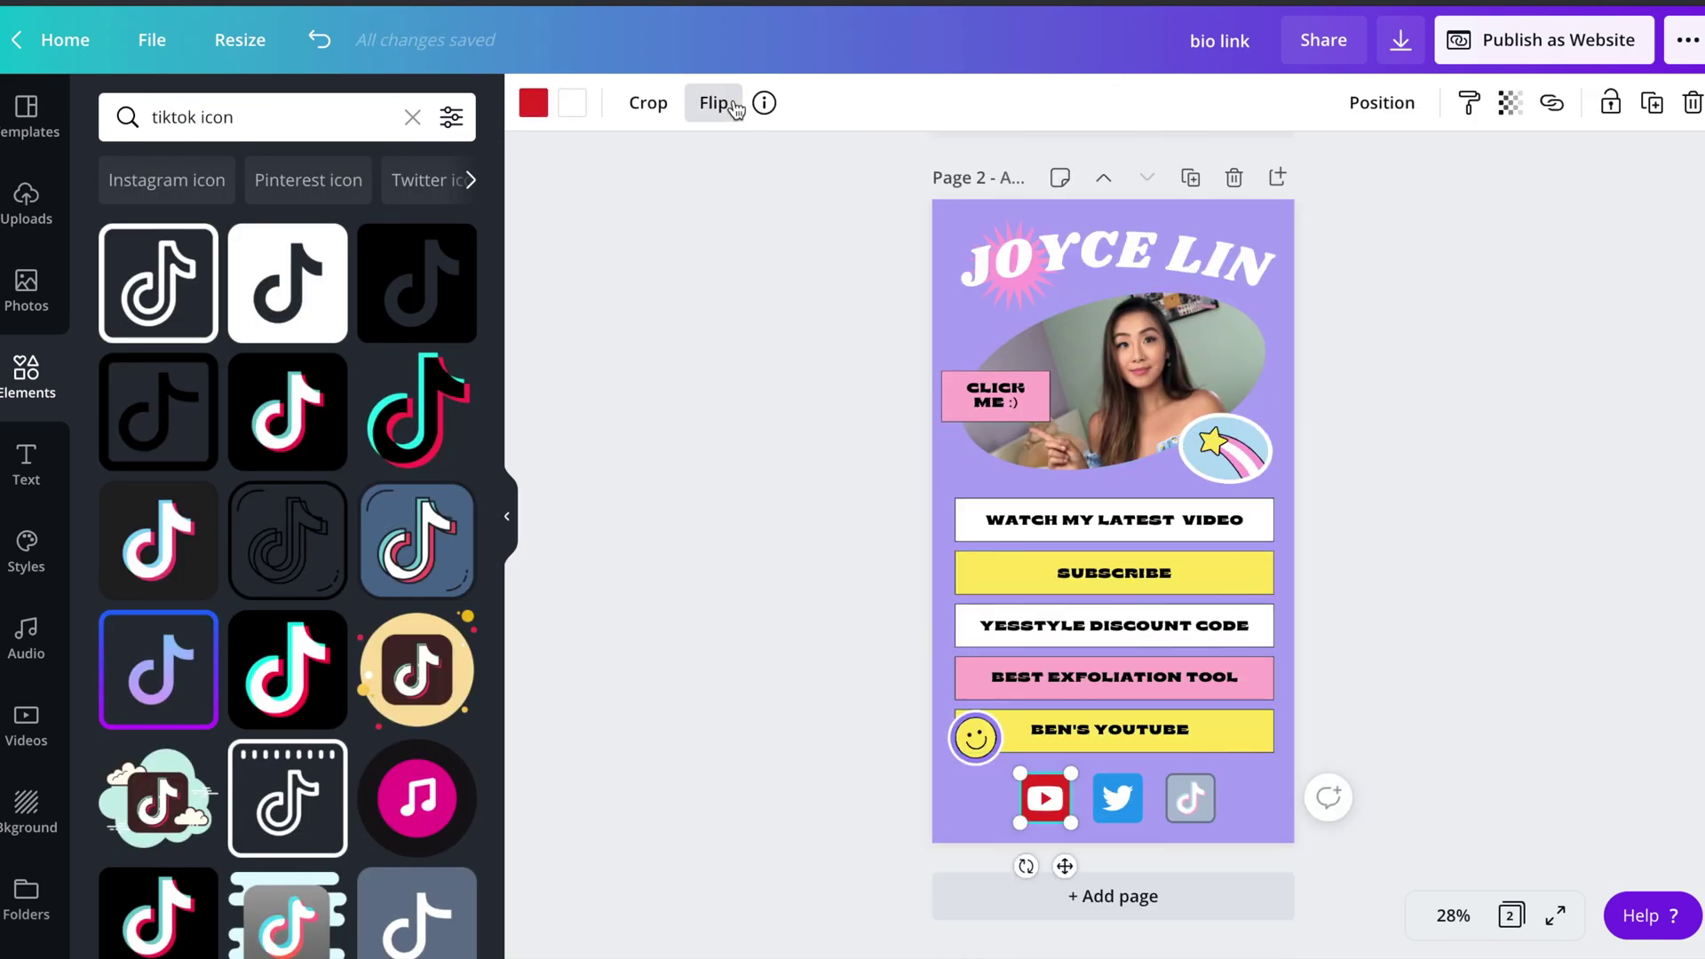
pyautogui.click(1552, 103)
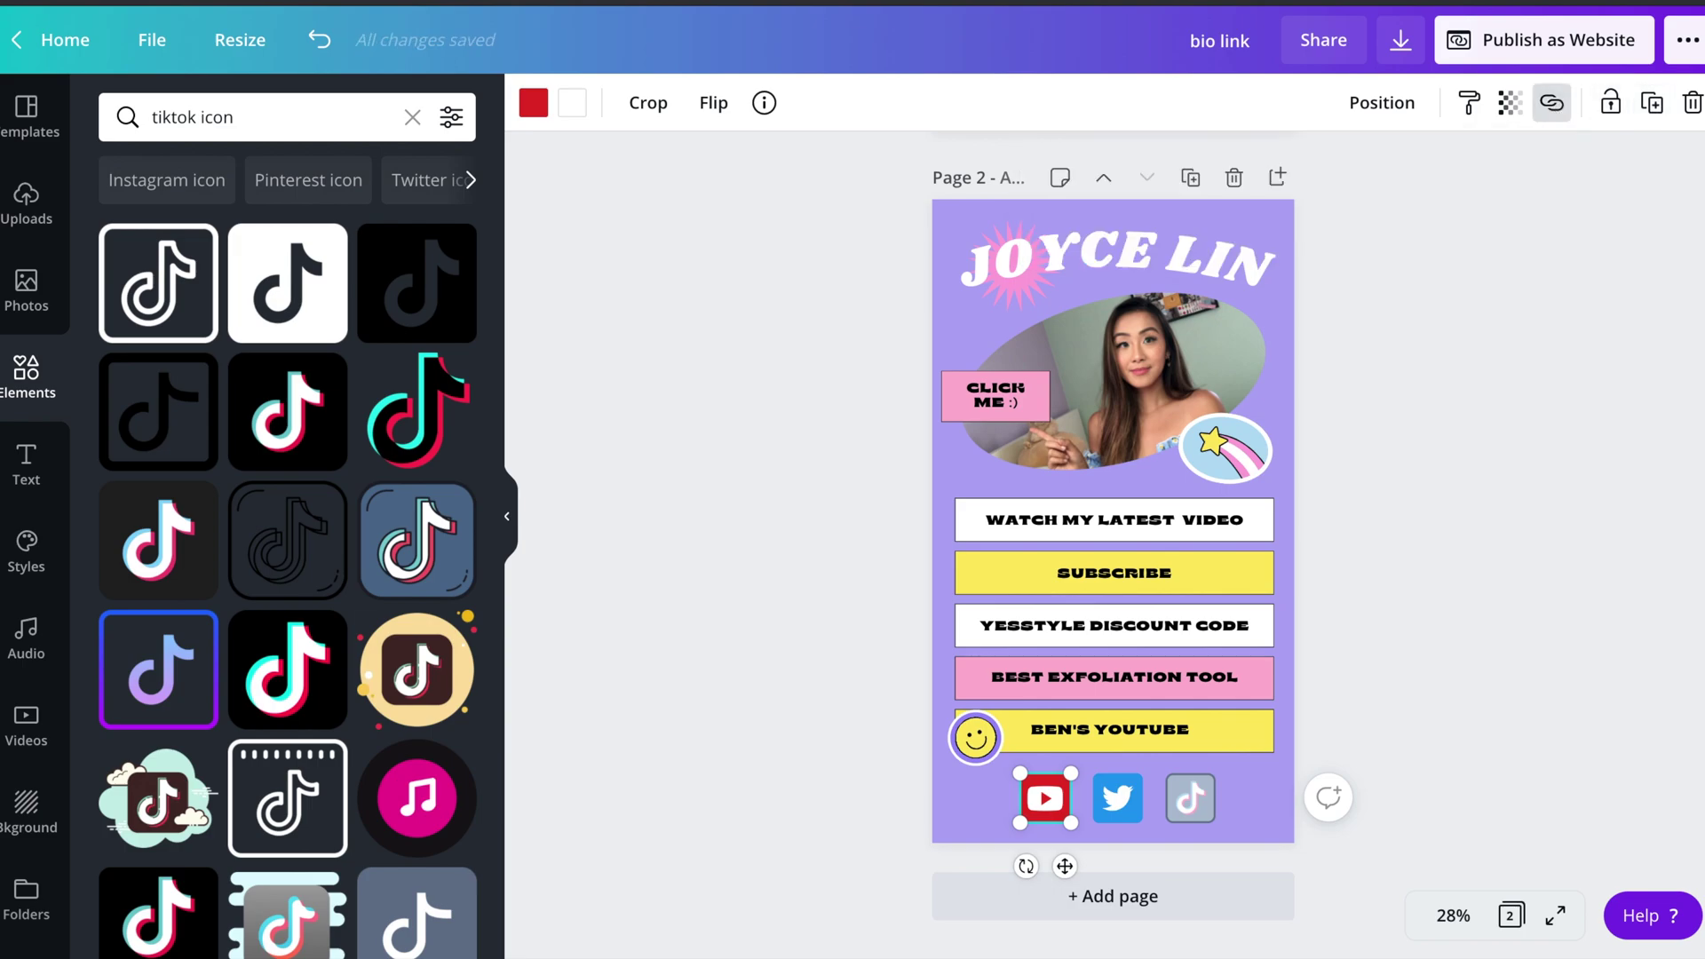
pyautogui.click(1114, 519)
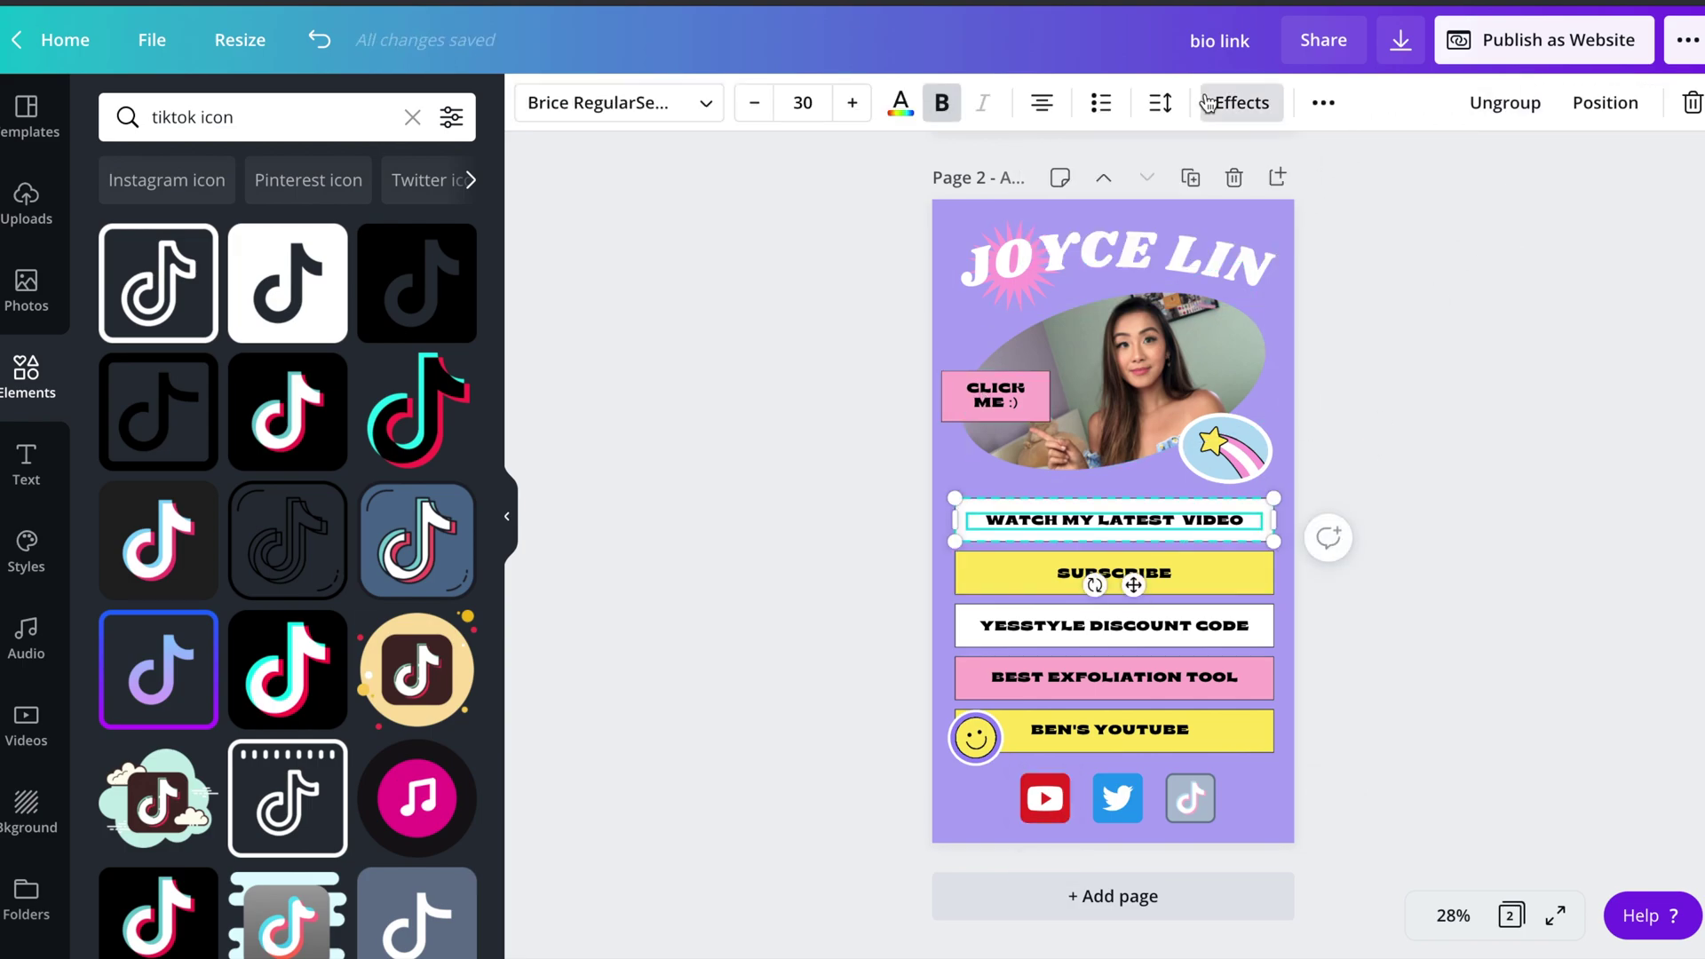
pyautogui.click(1323, 103)
pyautogui.click(1210, 161)
pyautogui.write('annel/UCKg7ZS7aF1RG0HMsqX6W-Ng')
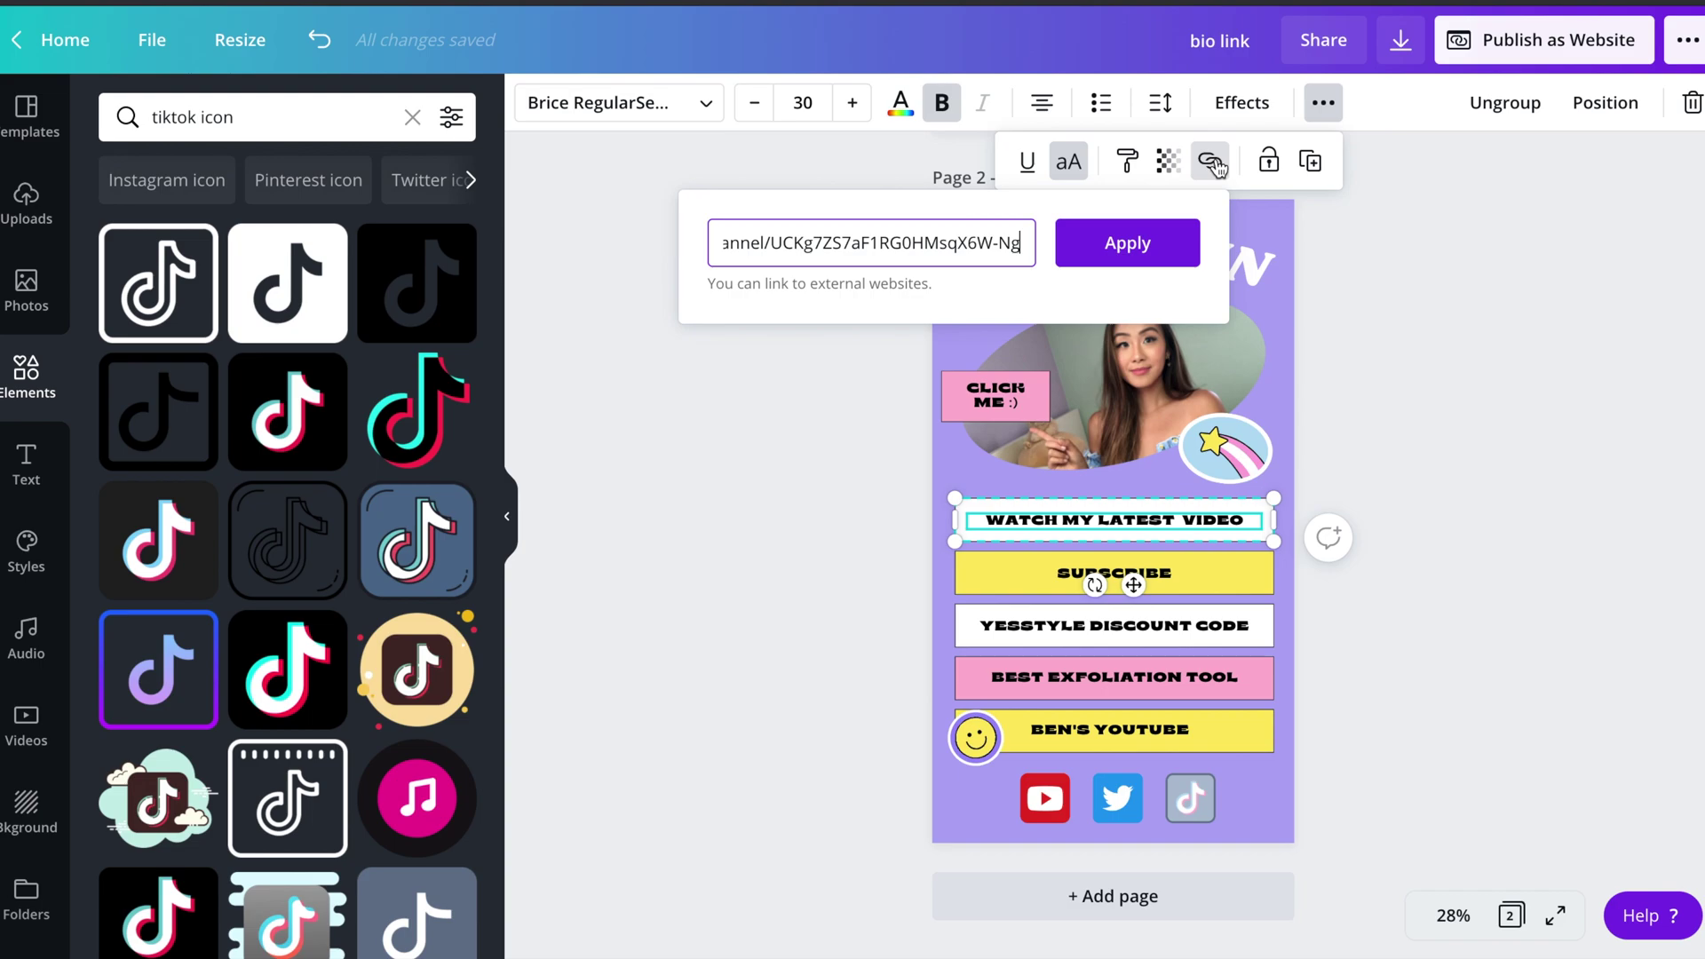
pyautogui.click(1159, 243)
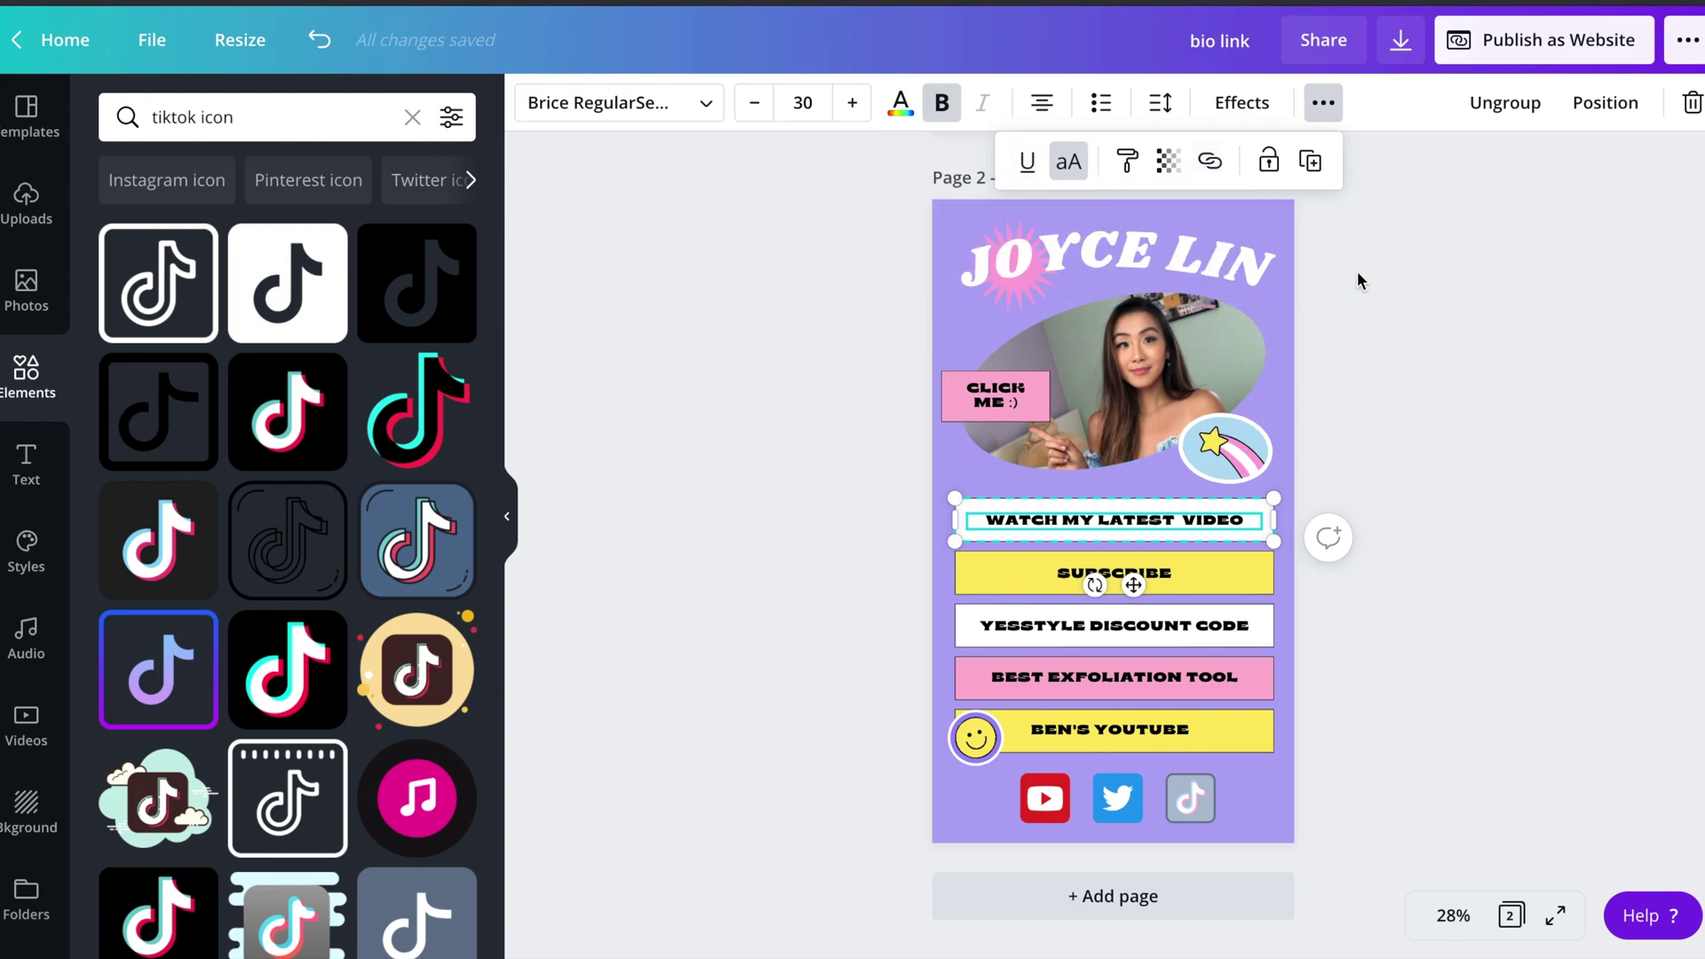
# - Deselect the button and bring up the Publish as Website options
pyautogui.click(1467, 279)
pyautogui.scroll(1, 1467, 279)
pyautogui.click(1615, 52)
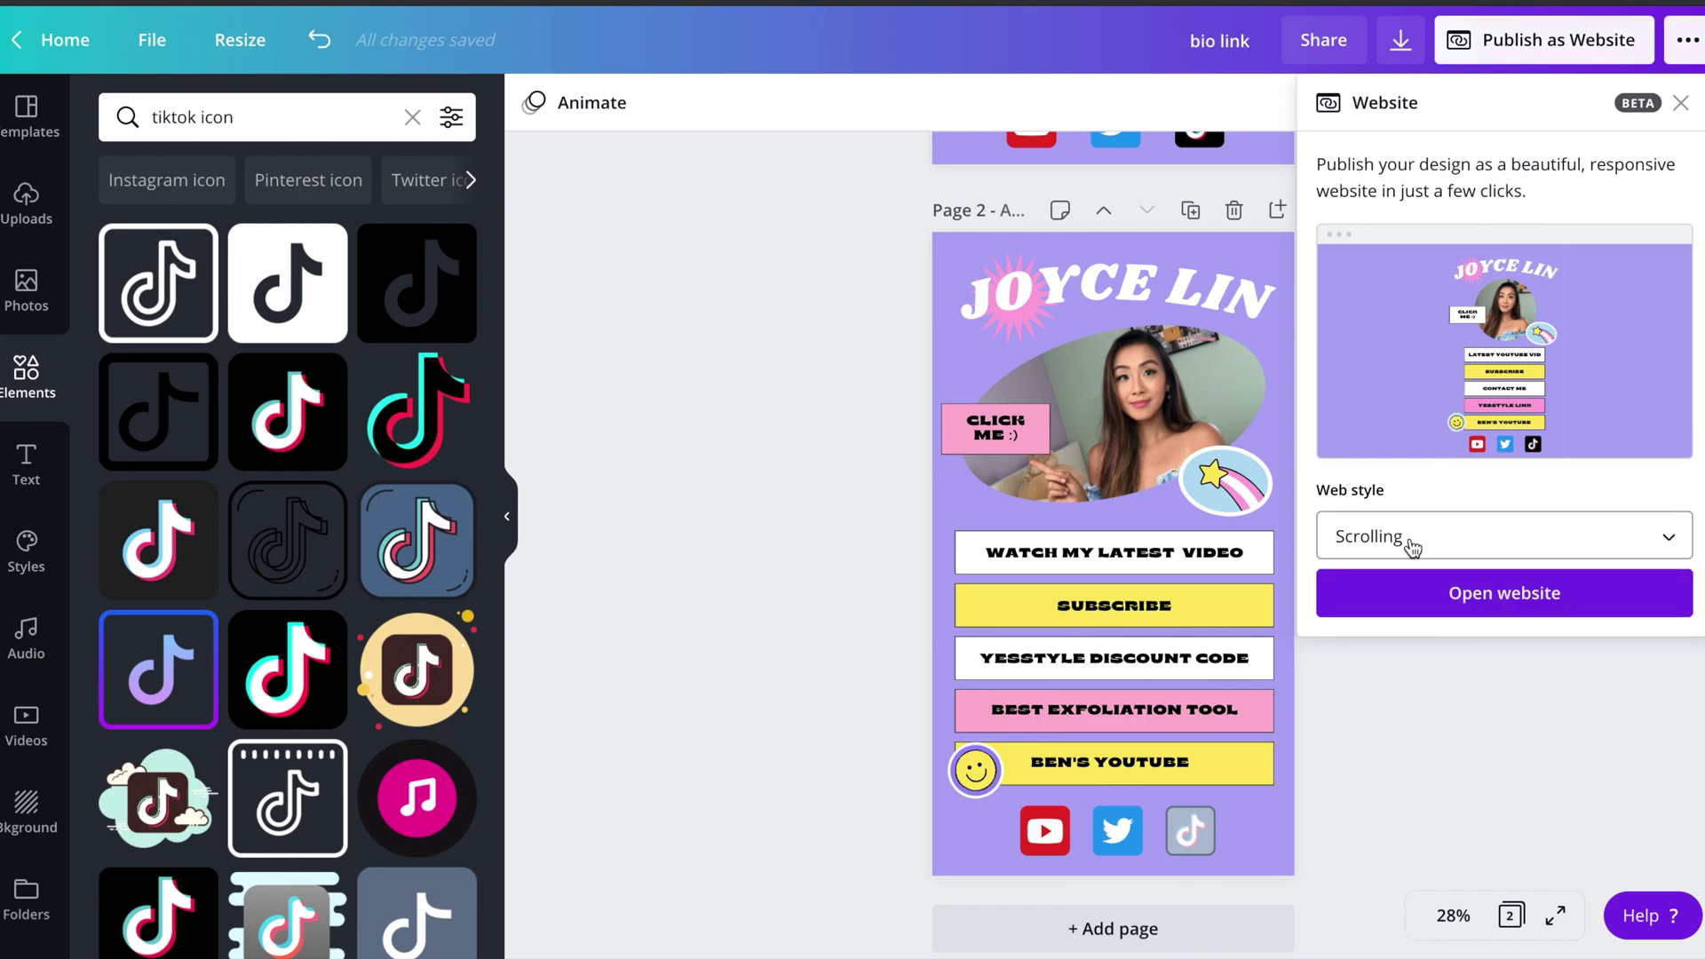
# - Keep the Scrolling web style and open the published website
pyautogui.click(1410, 538)
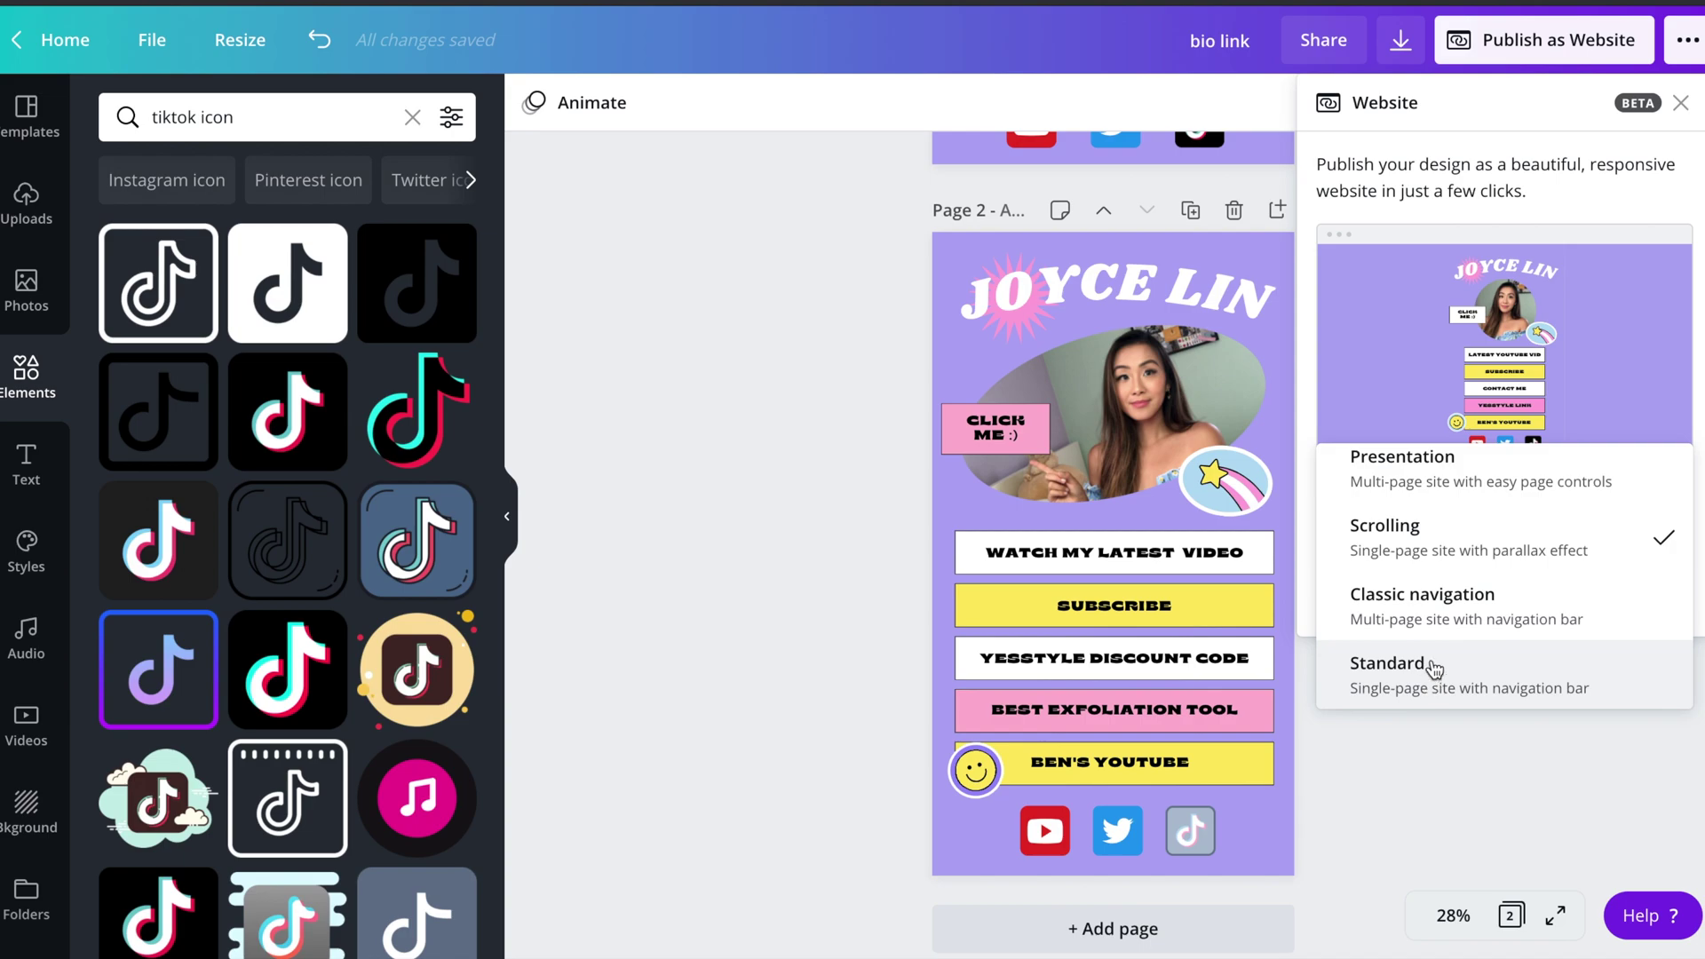
pyautogui.click(1484, 556)
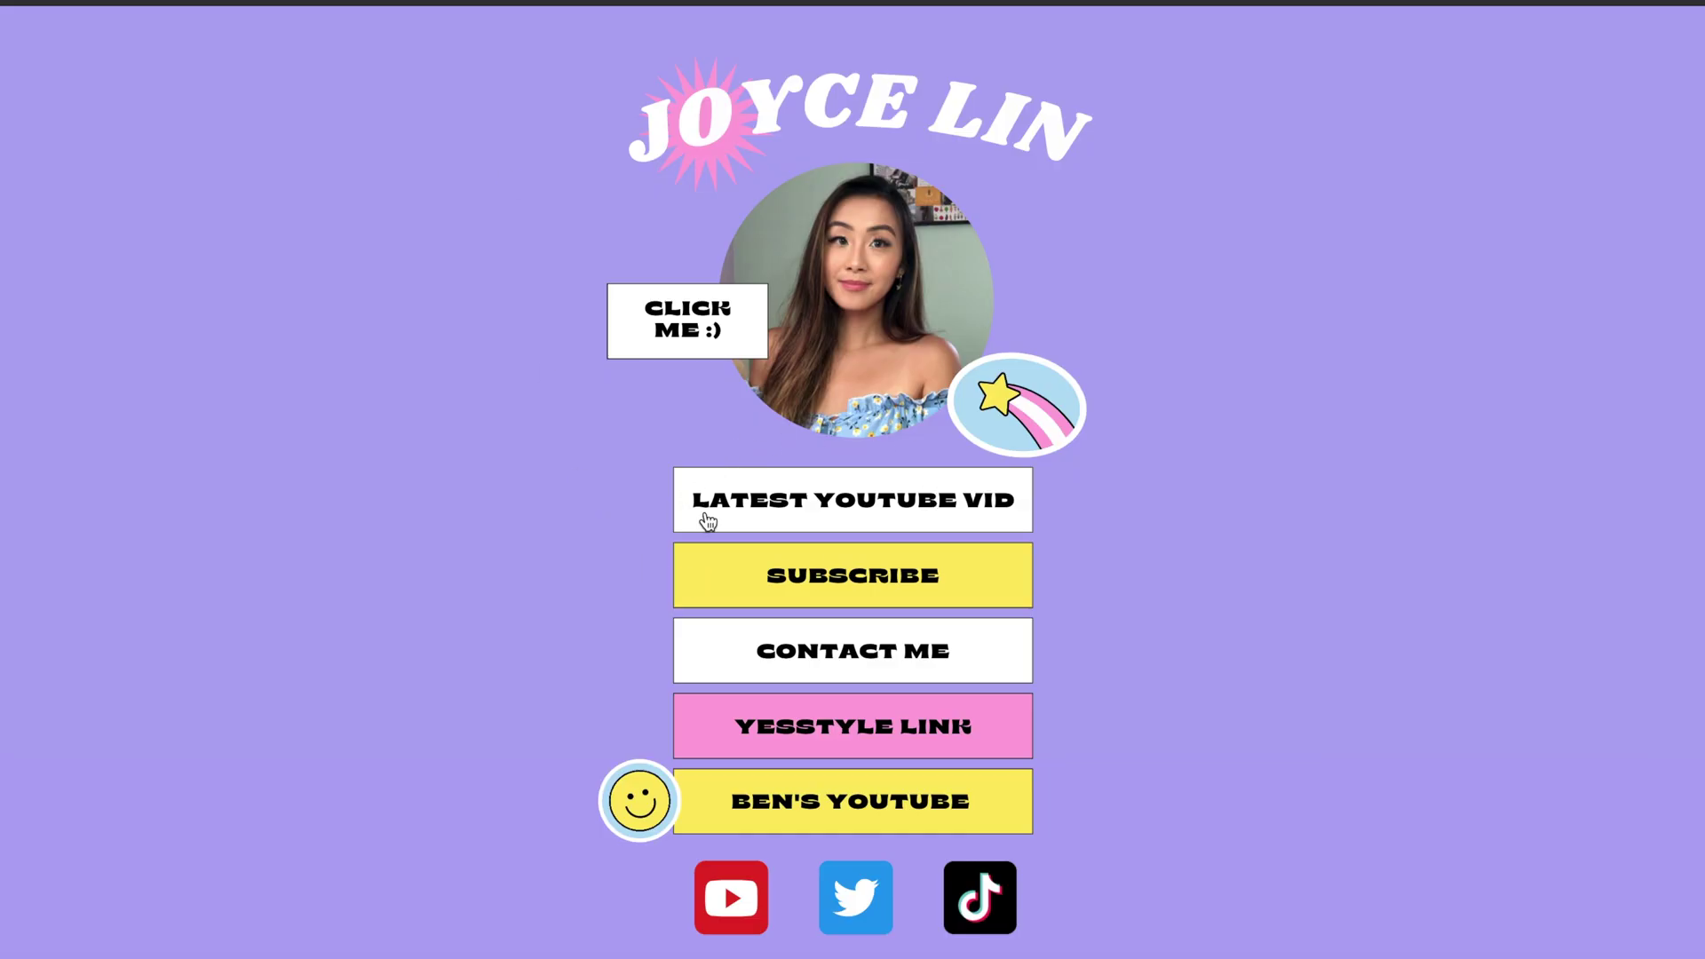
# - Test the LATEST YOUTUBE VID button's link on the live site
pyautogui.click(885, 504)
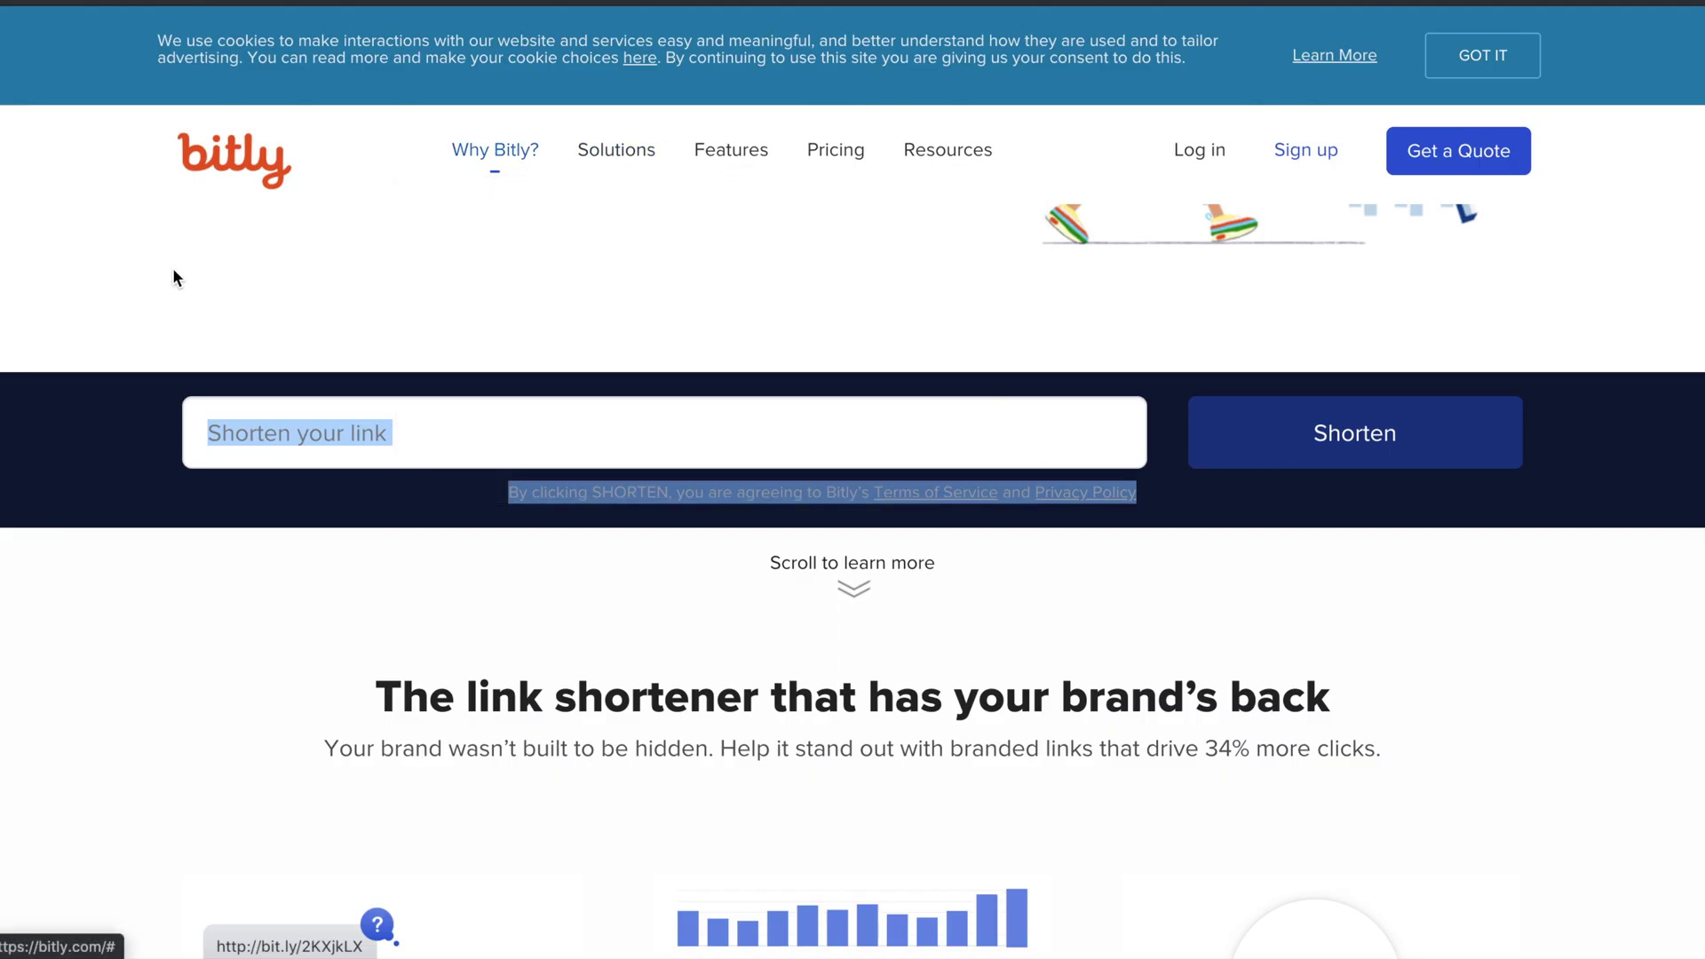
pyautogui.click(374, 434)
pyautogui.scroll(6, 374, 434)
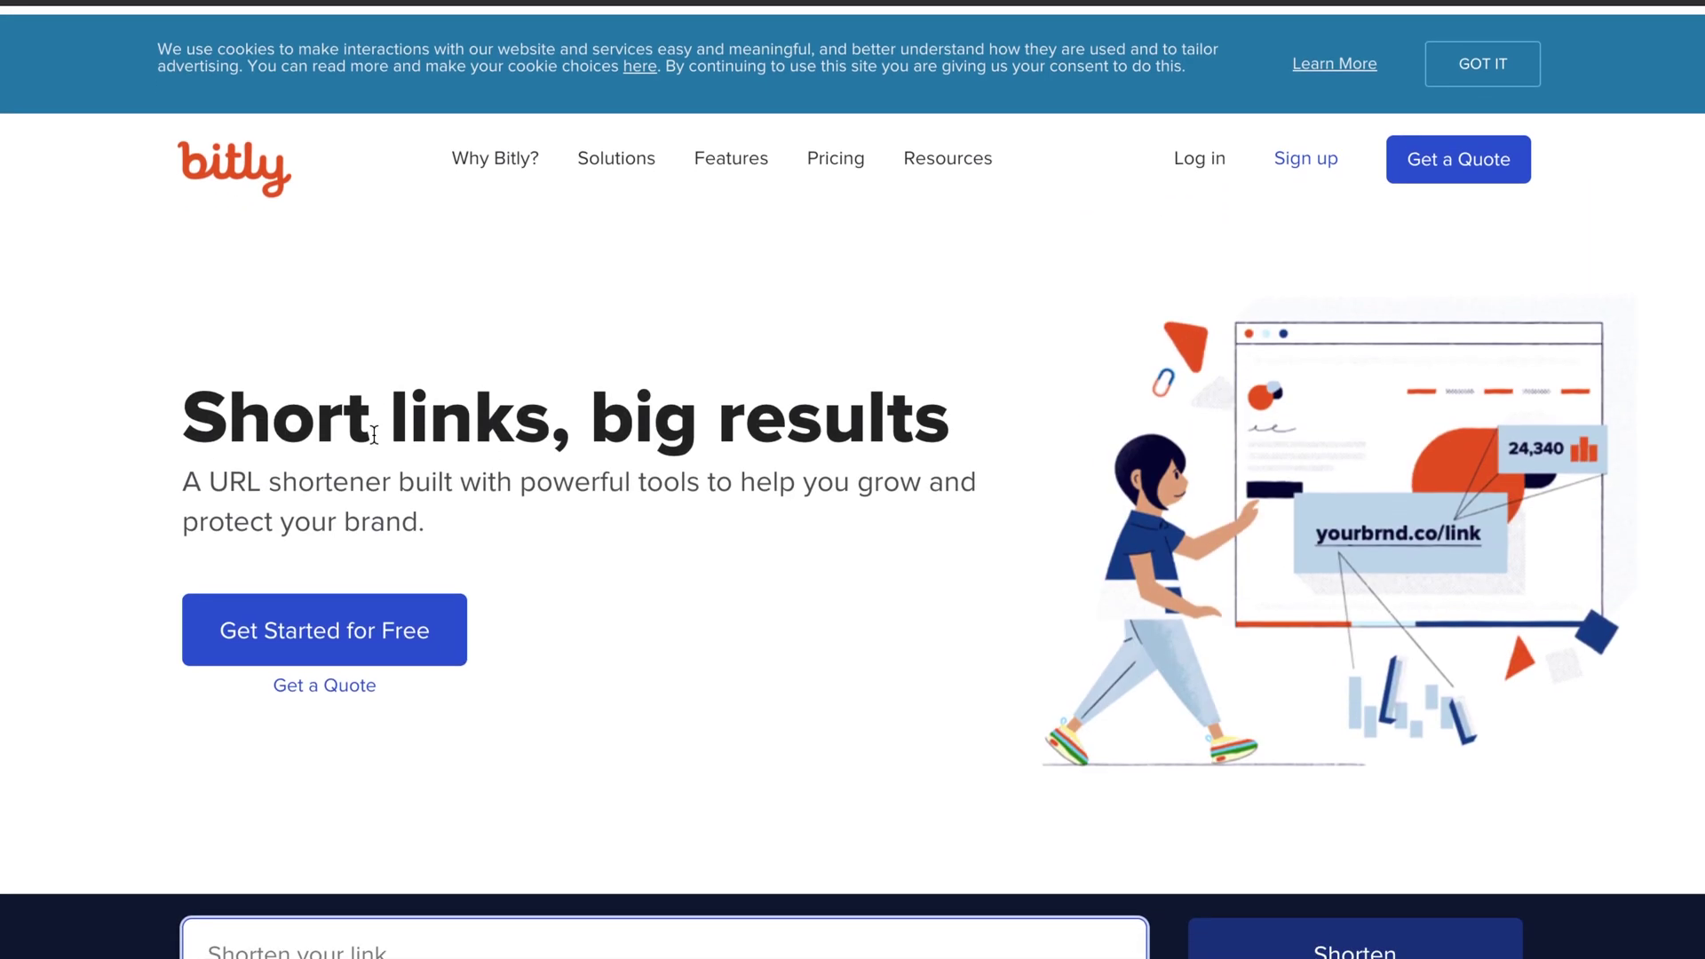
pyautogui.scroll(-4, 369, 441)
pyautogui.scroll(-2, 374, 441)
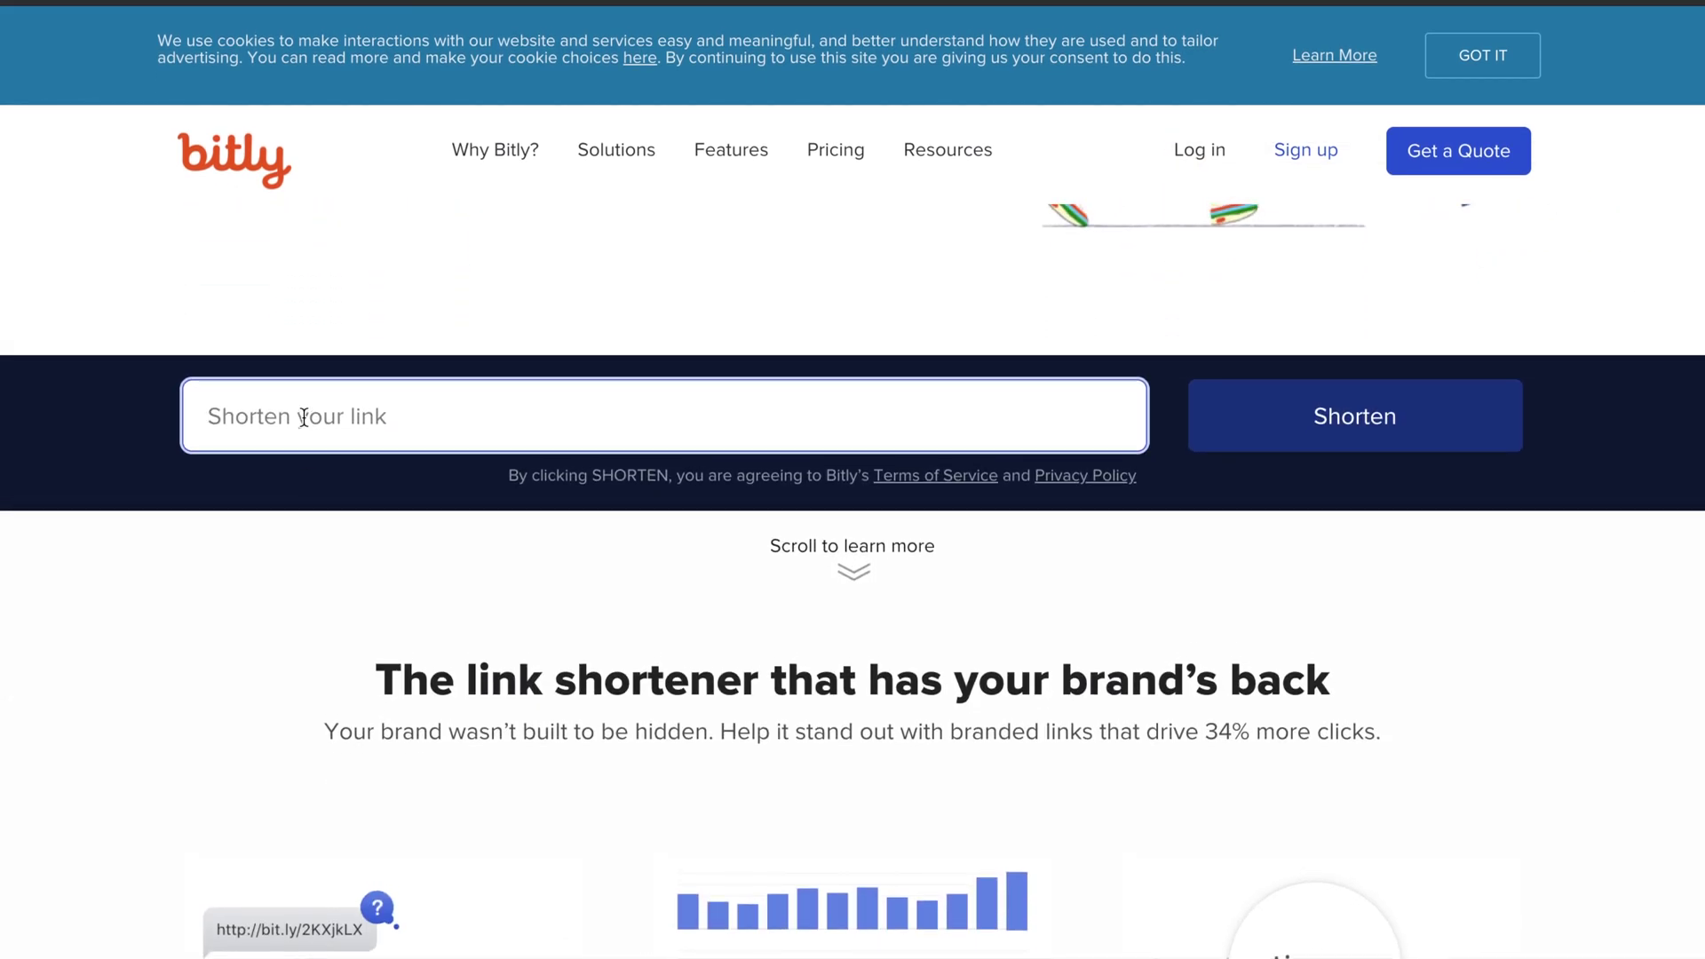
pyautogui.hotkey('ctrl', 'v')
pyautogui.click(1210, 444)
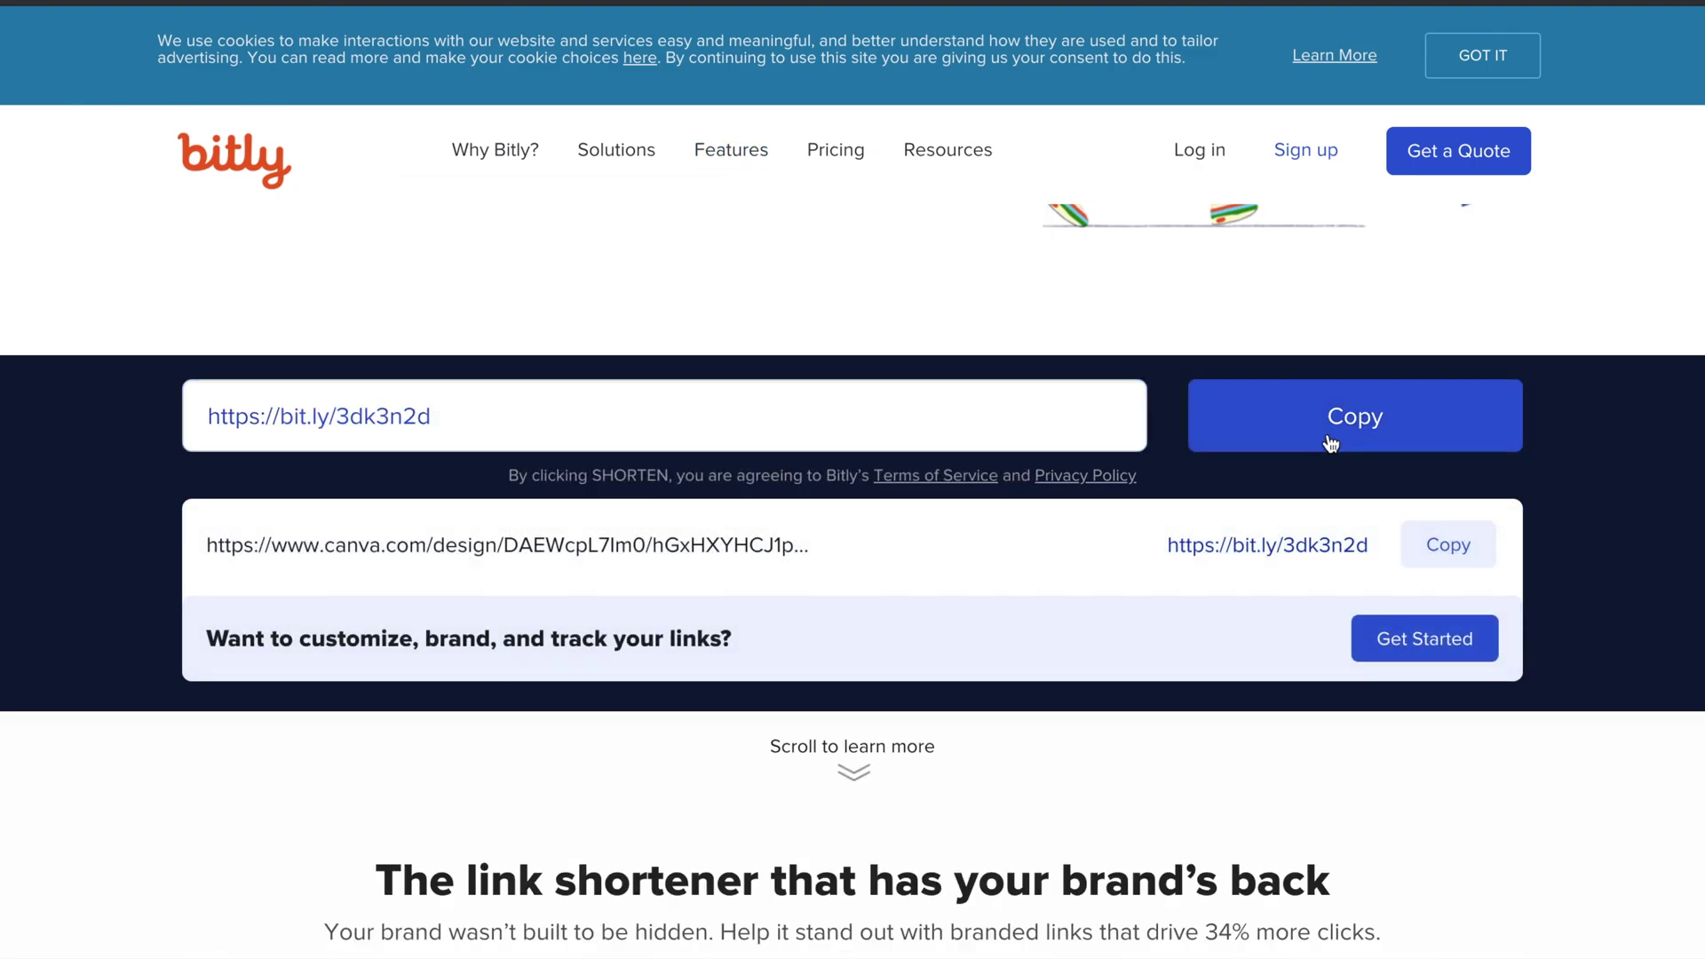
pyautogui.click(1330, 443)
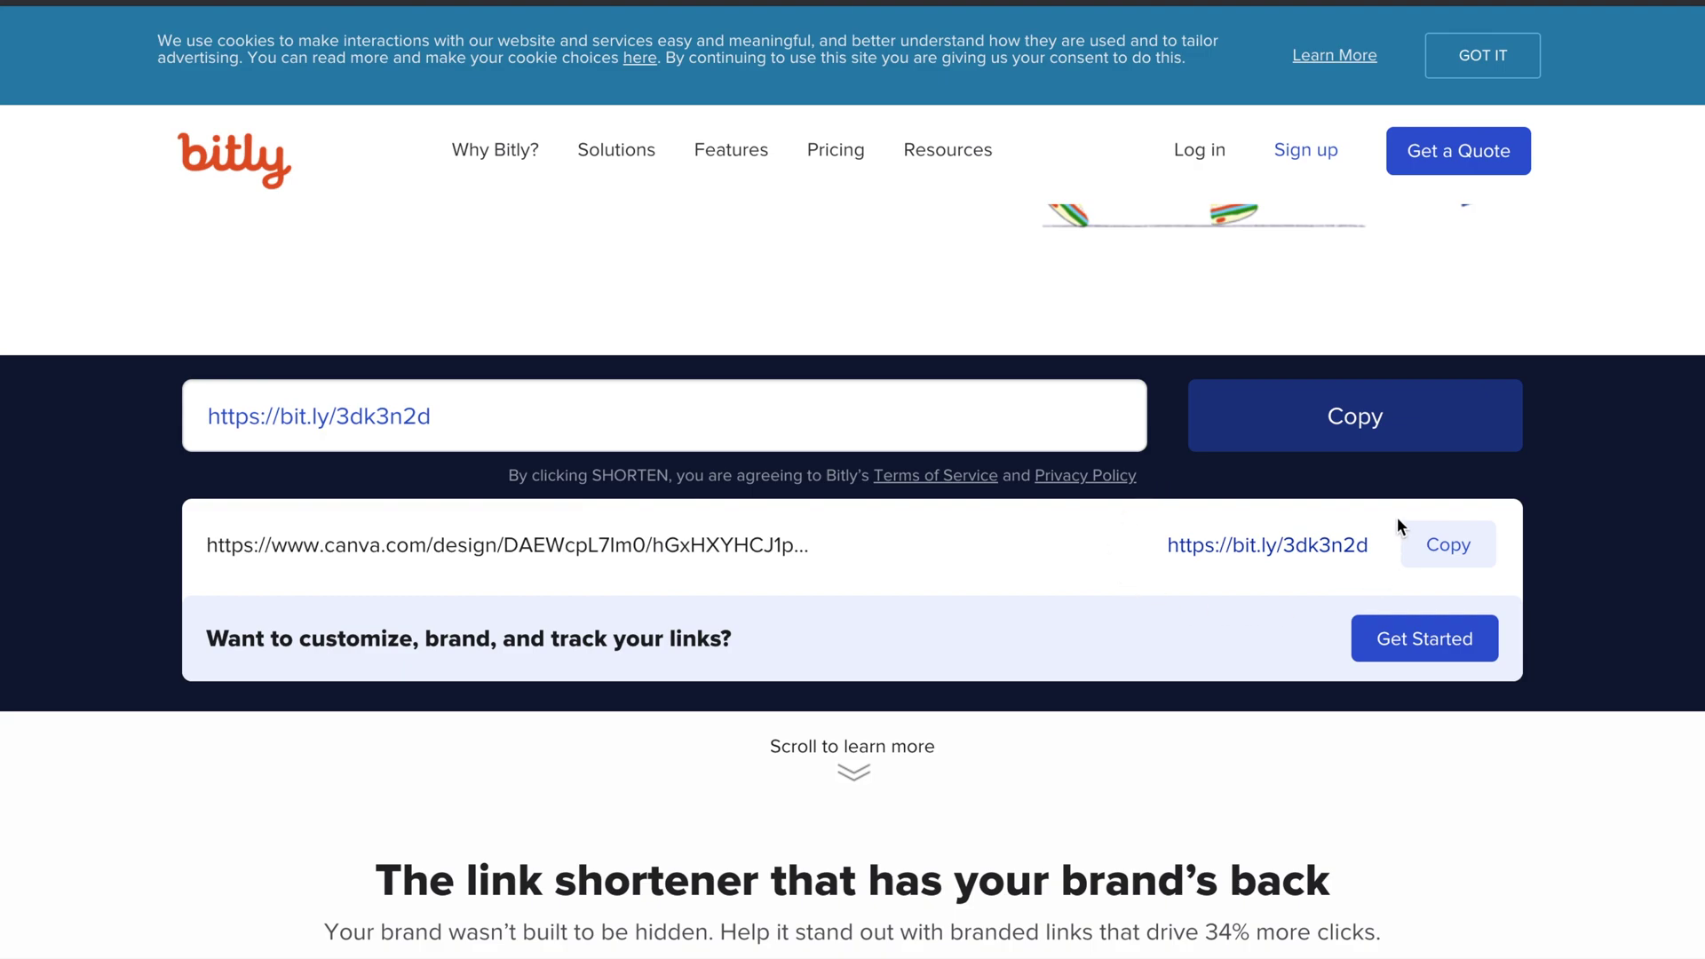
pyautogui.click(1452, 558)
# - Open the Instagram profile in a new tab and go to Edit Profile
pyautogui.hotkey('ctrl', 't')
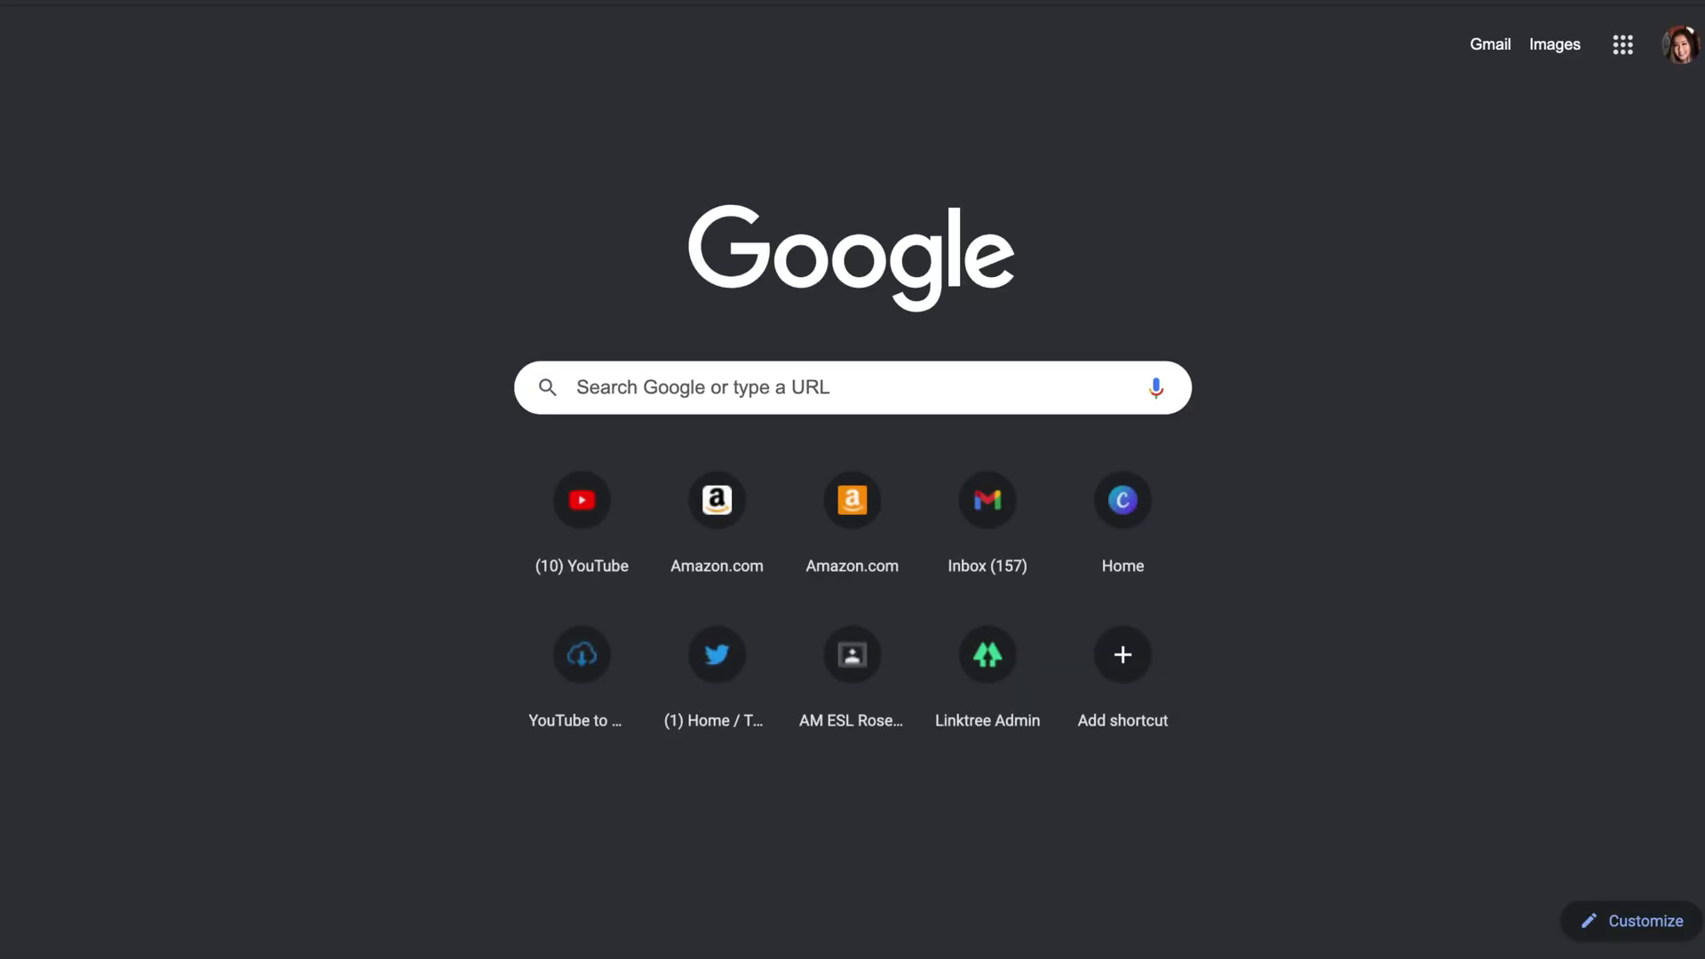
pyautogui.write('in')
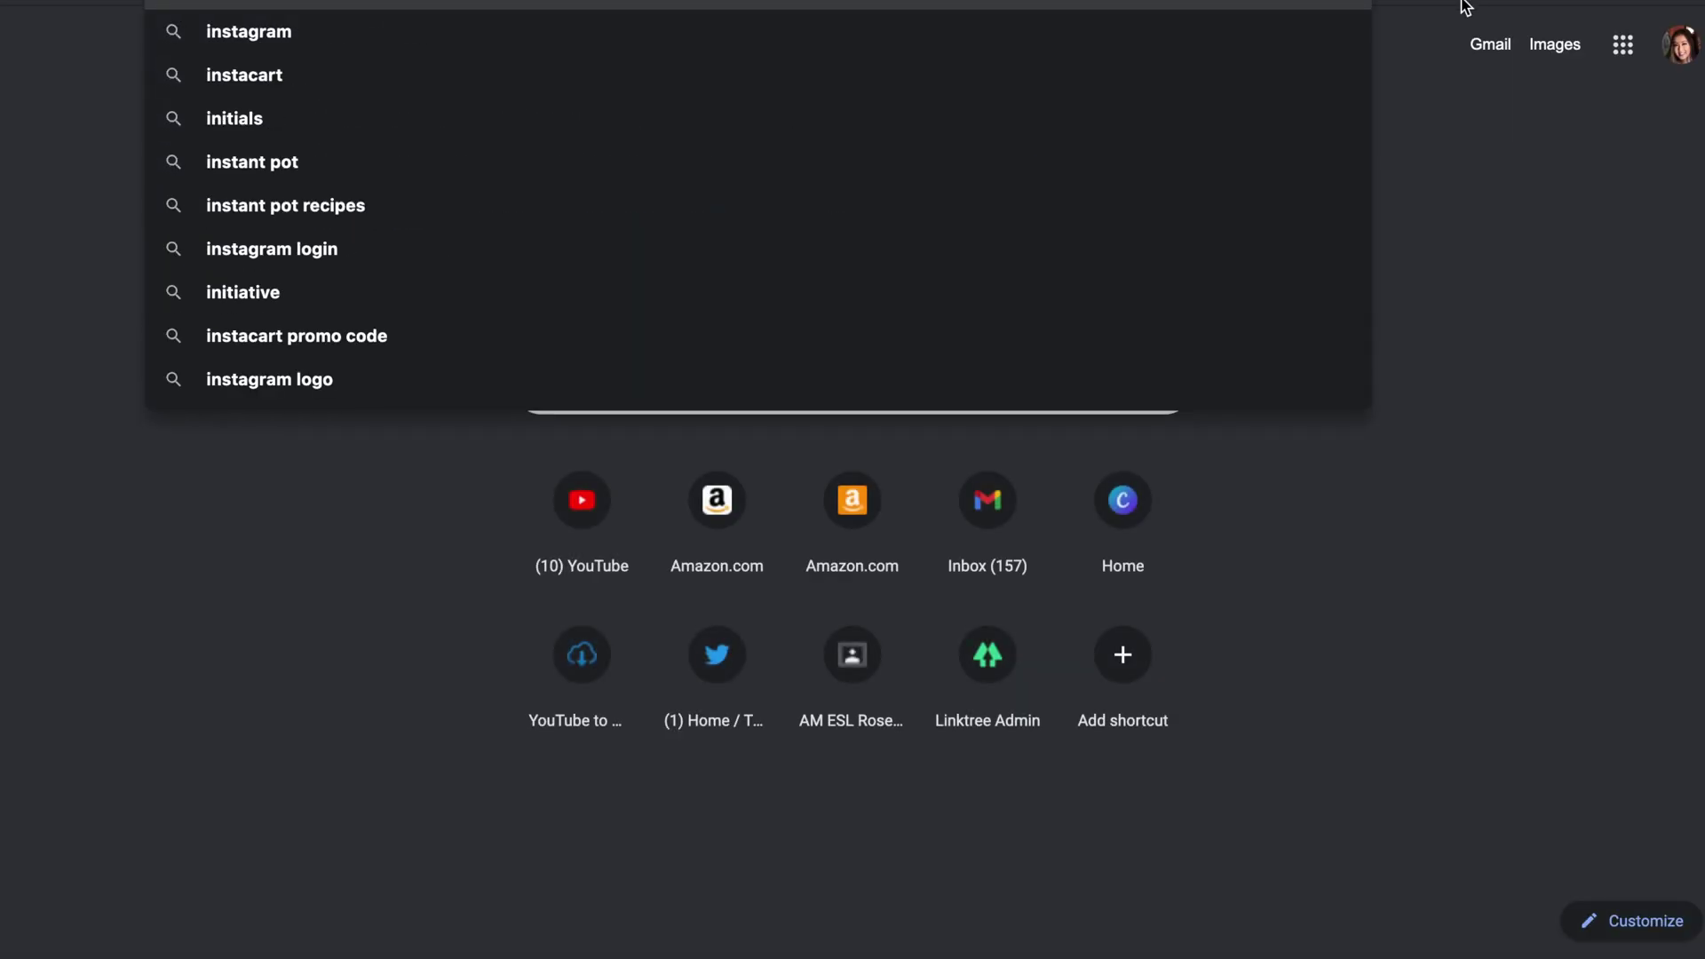
pyautogui.click(1324, 36)
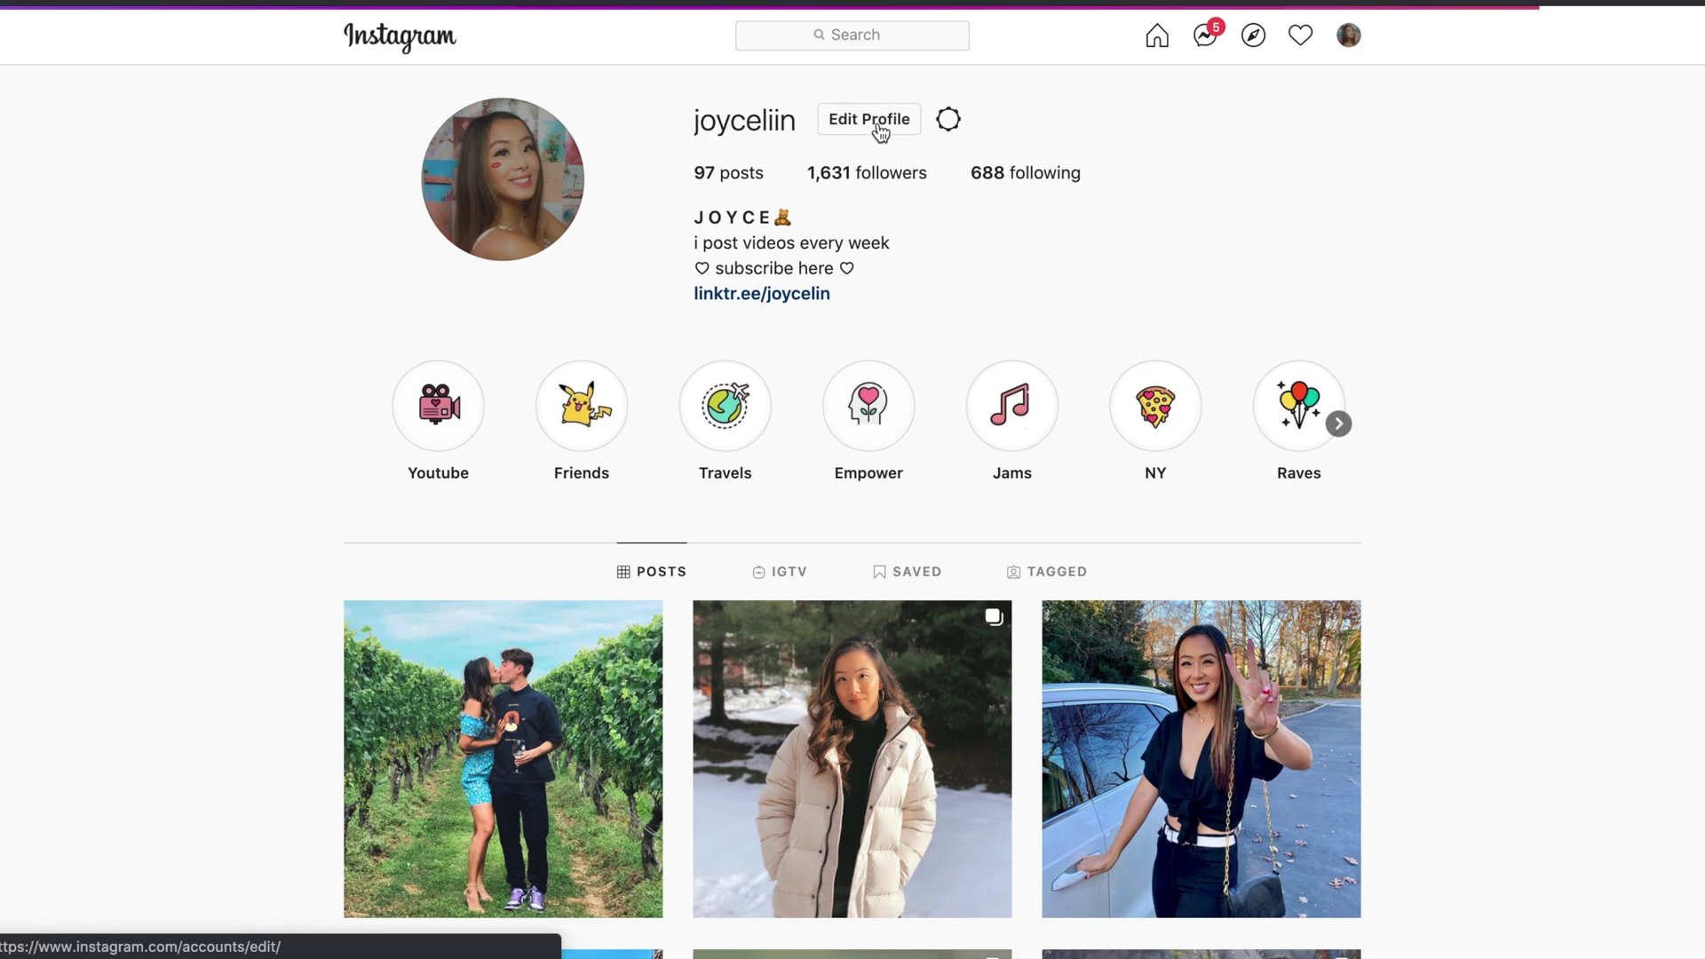
pyautogui.click(879, 132)
# - Replace the Website field with bit.ly/3dk3n2d and follow it to the lavender link page
pyautogui.click(895, 667)
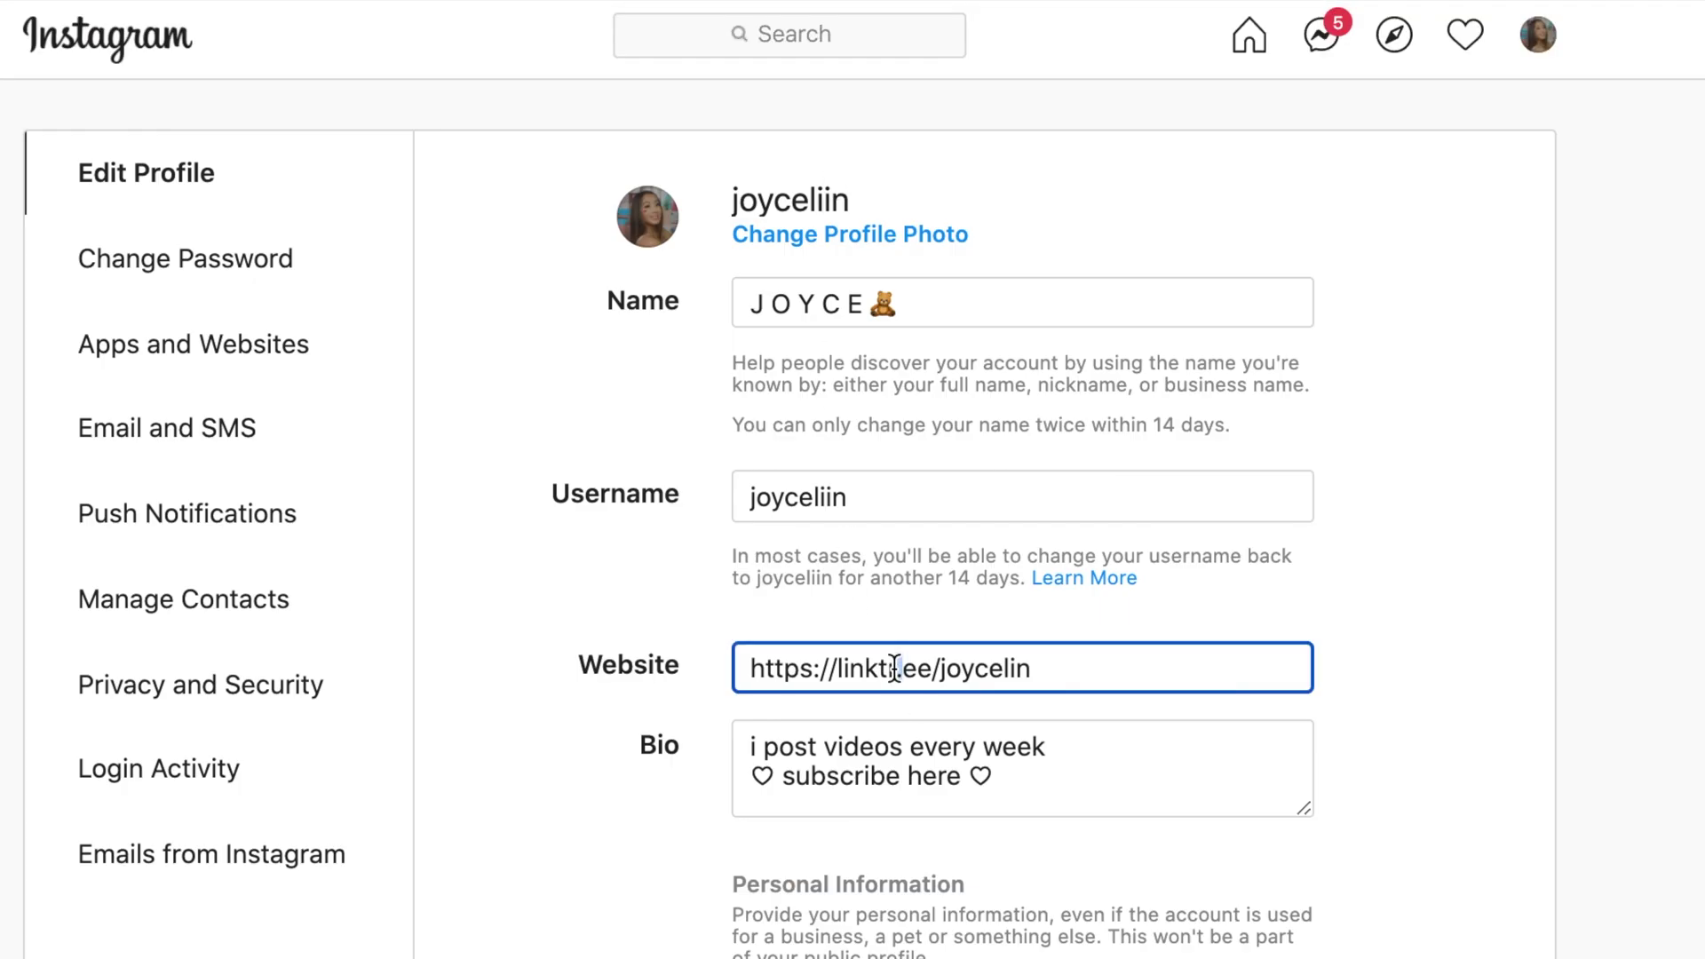
pyautogui.tripleClick(895, 668)
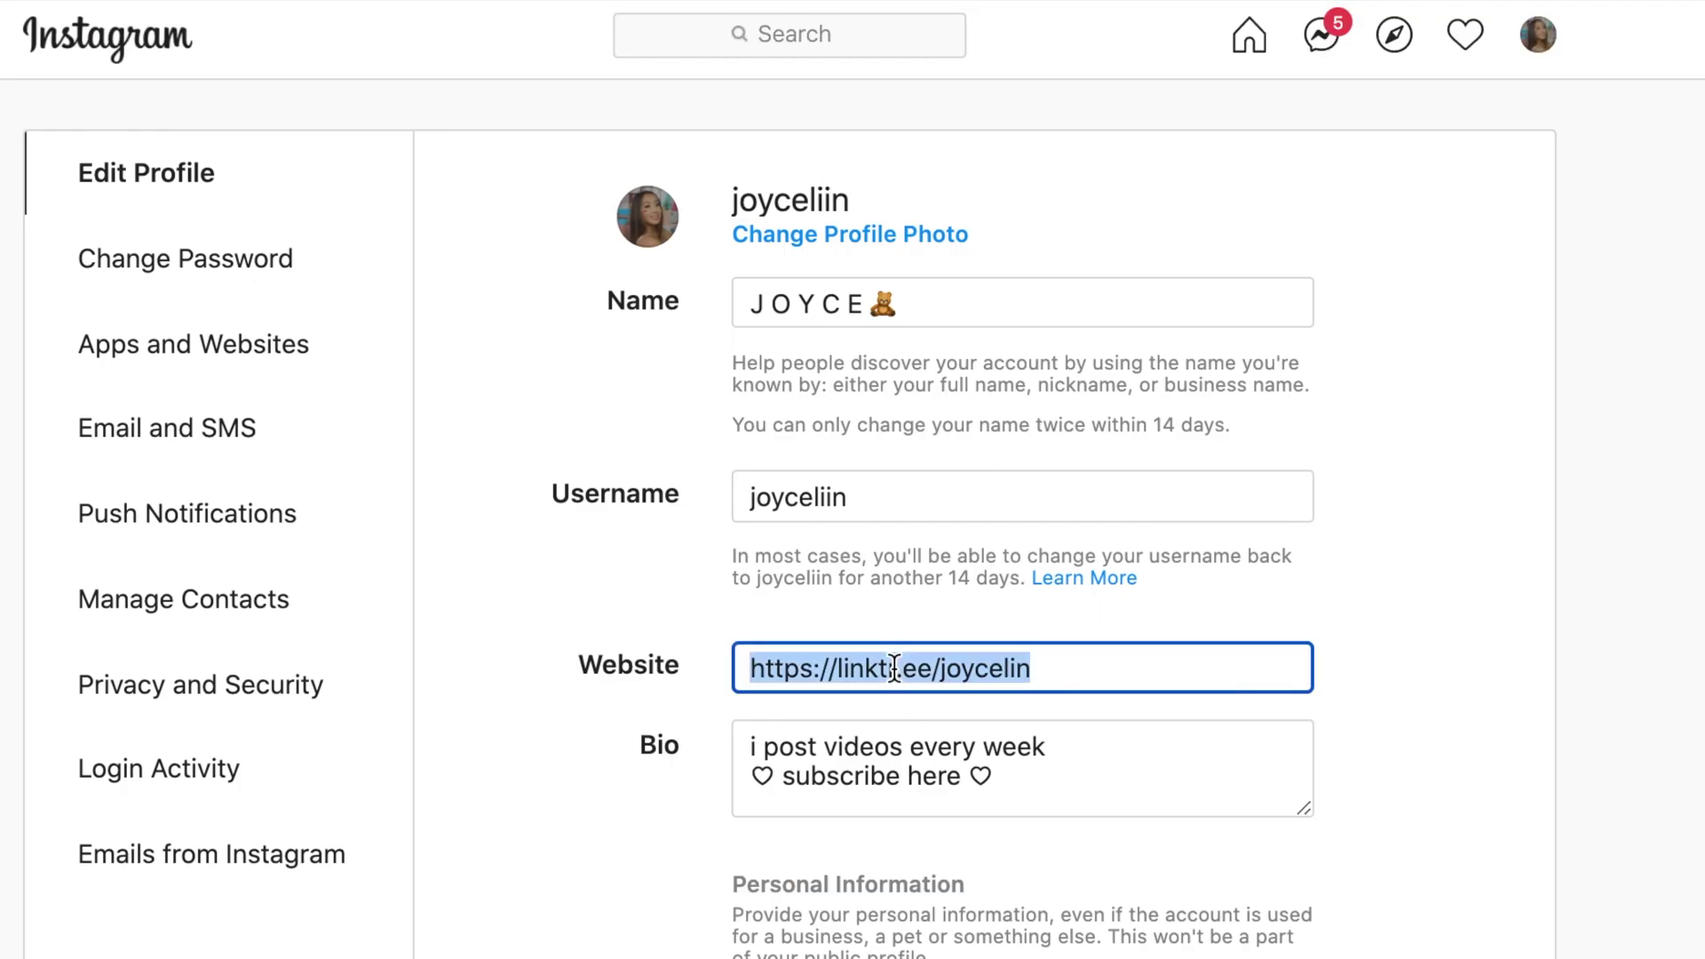
pyautogui.press('super+v')
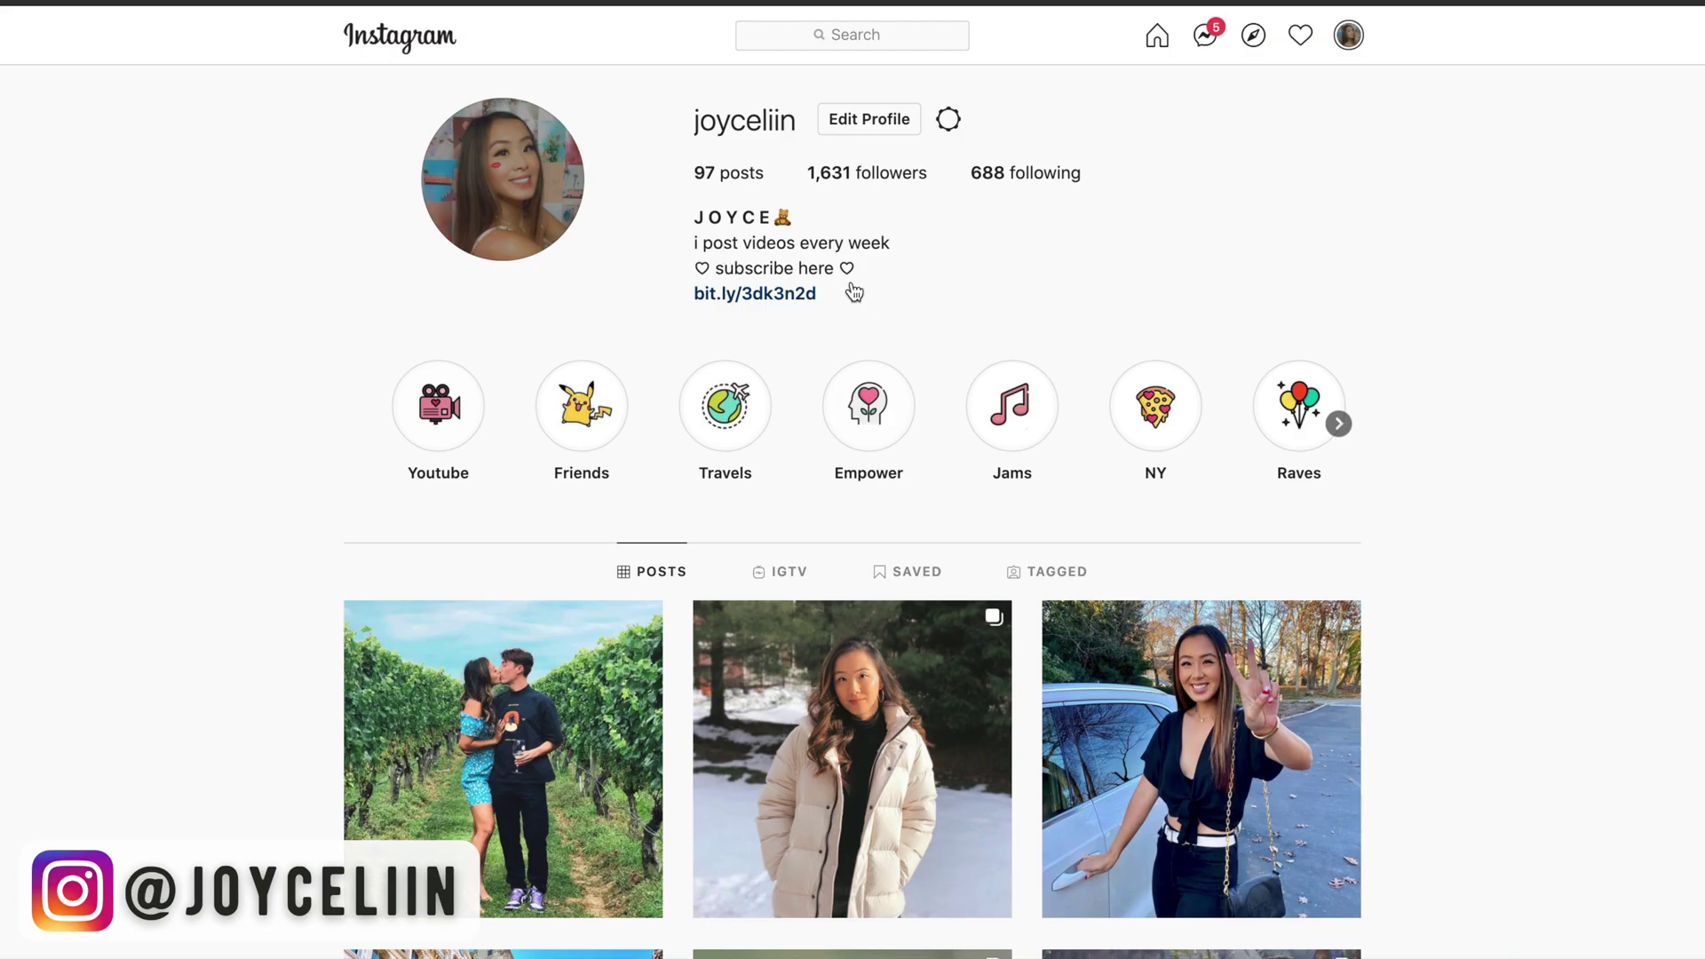
pyautogui.click(792, 293)
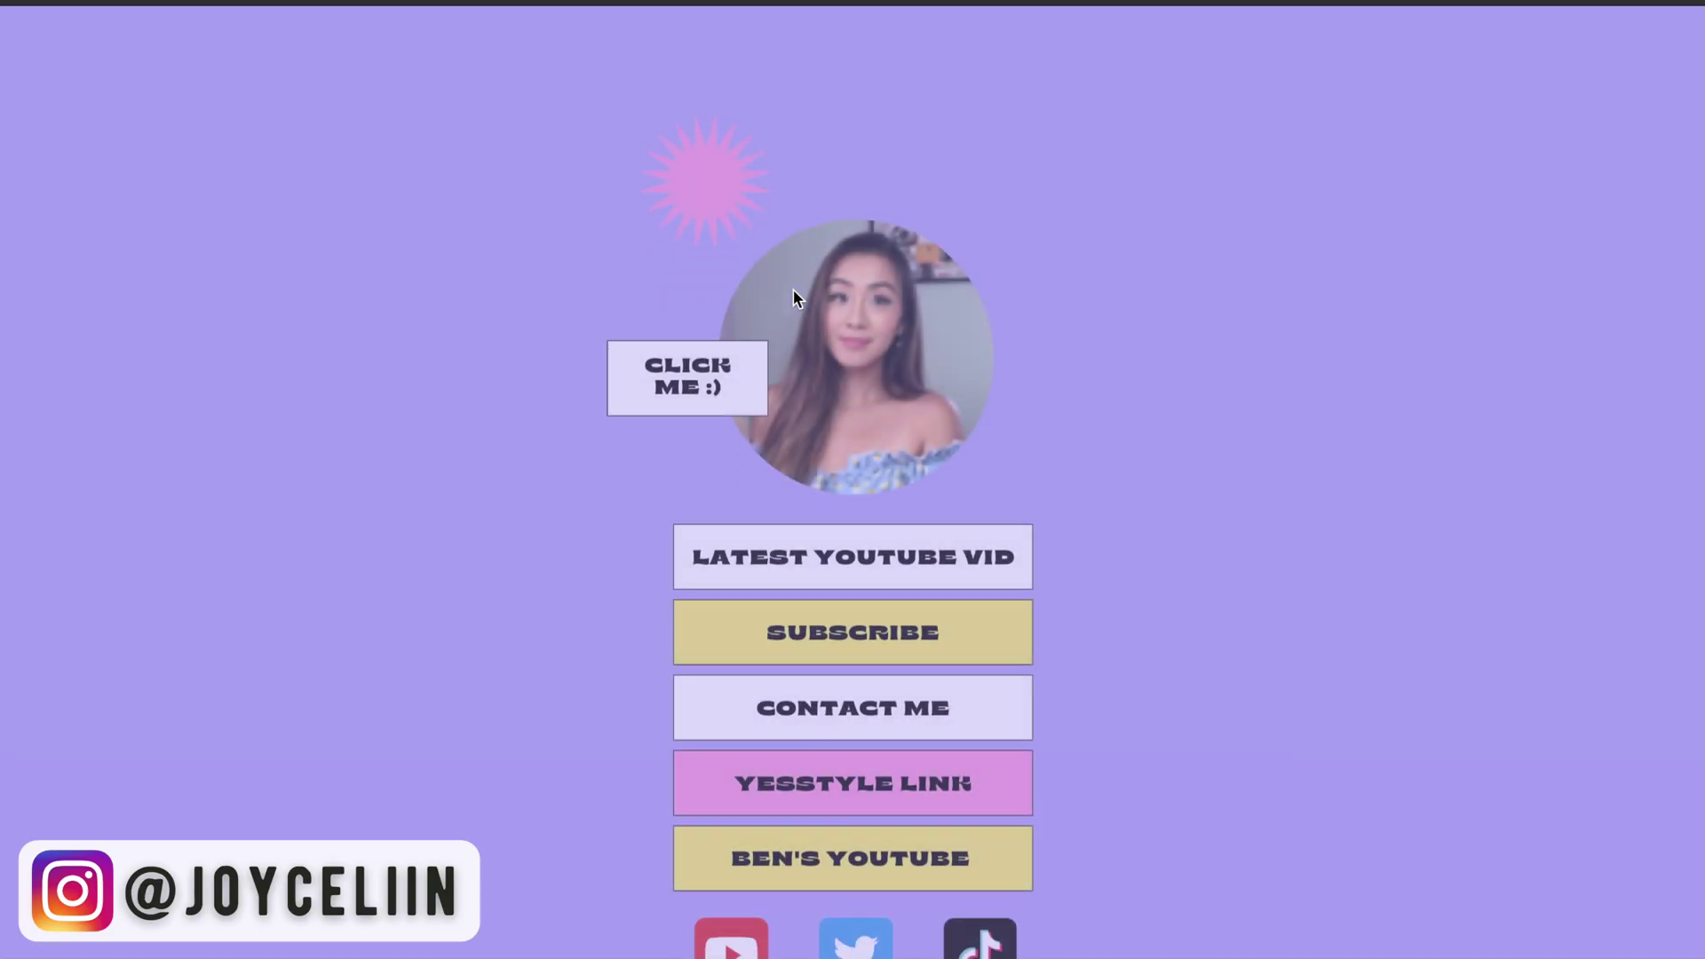
pyautogui.scroll(-5, 792, 289)
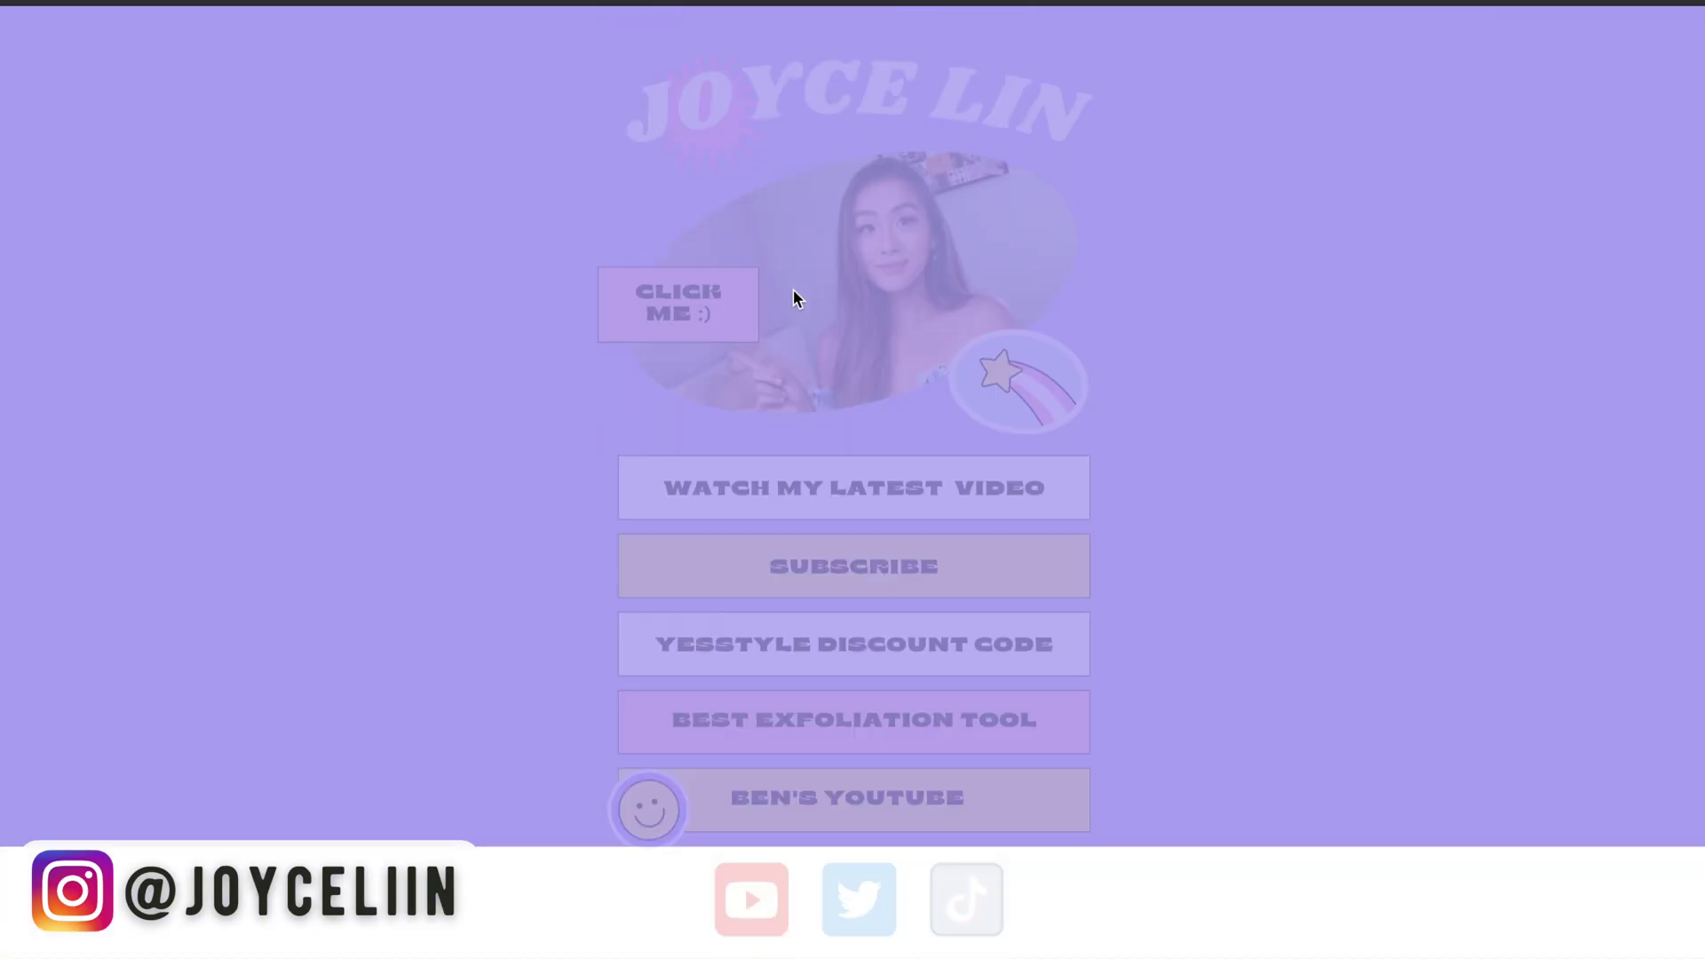